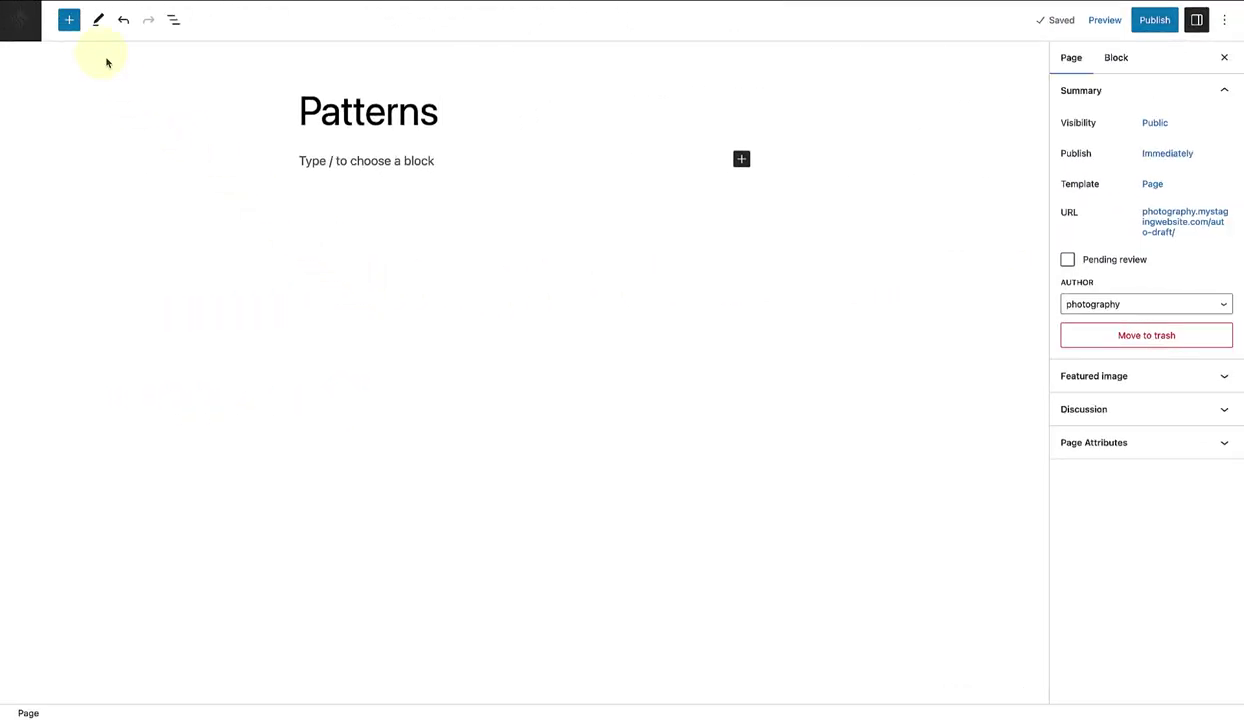
- Browse the Featured and Call to Action pattern categories available for the Patterns page
{"action": "left_click", "coordinate": [69, 20]}
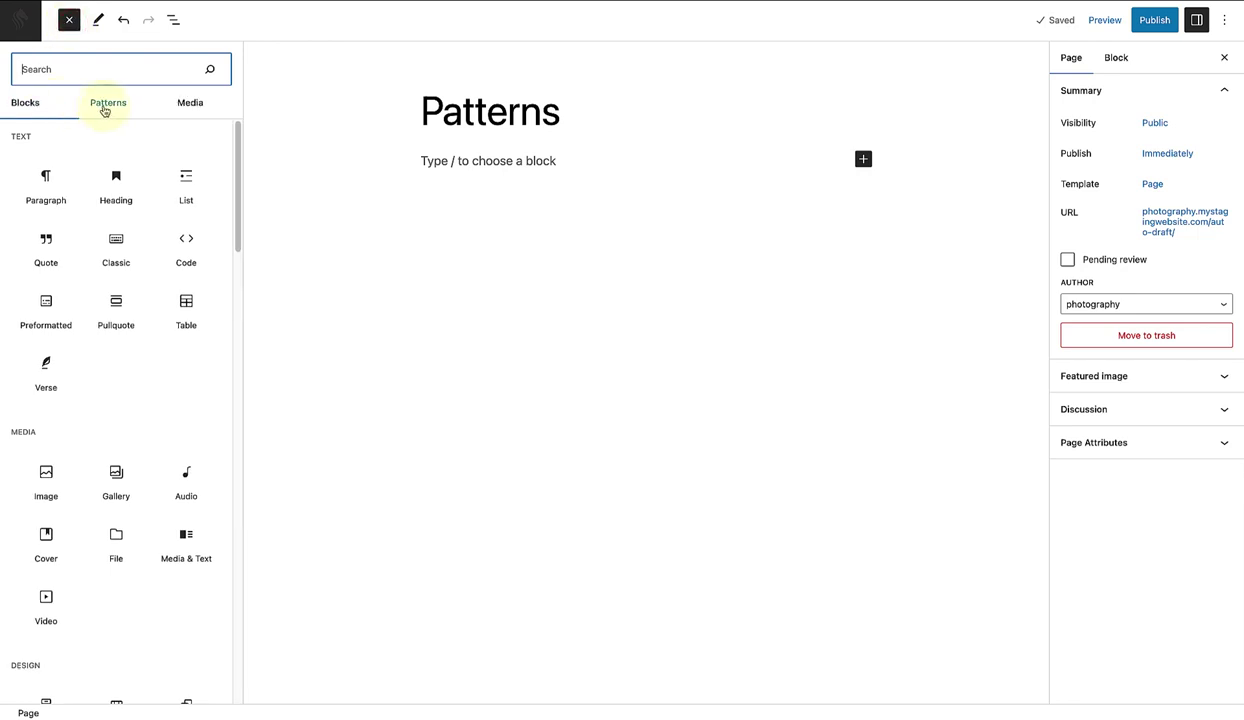
{"action": "left_click", "coordinate": [108, 104]}
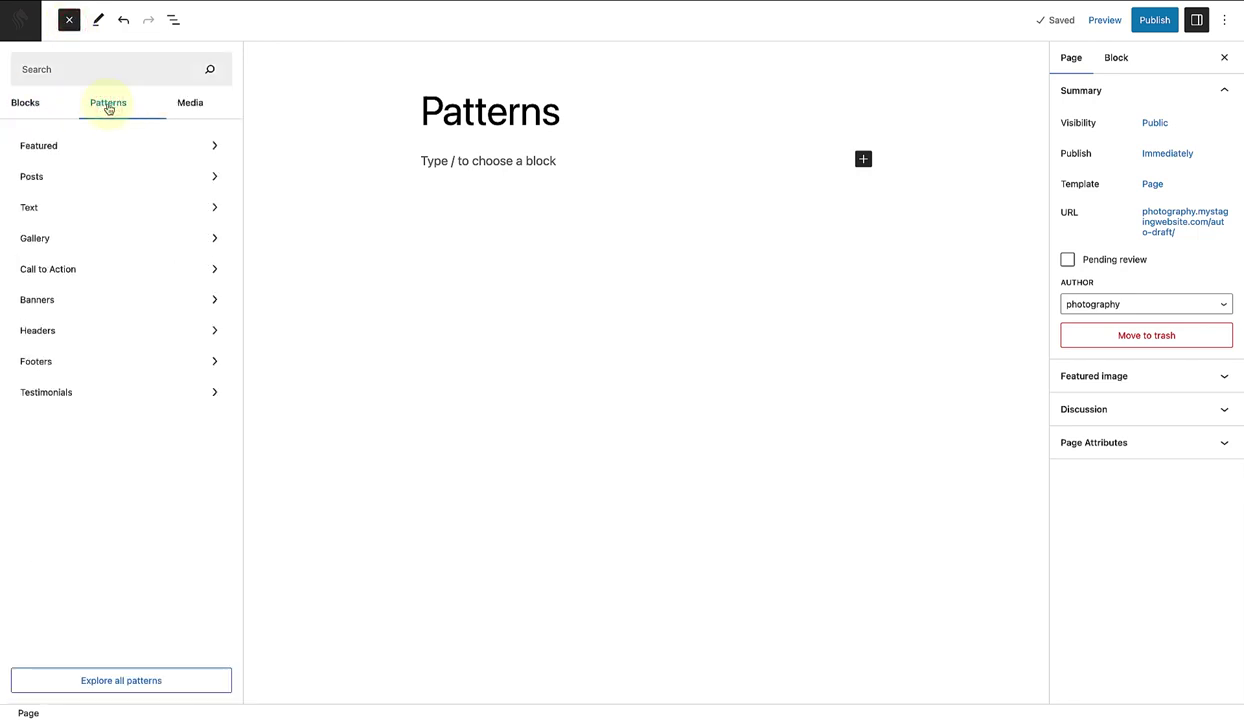
{"action": "left_click", "coordinate": [97, 147]}
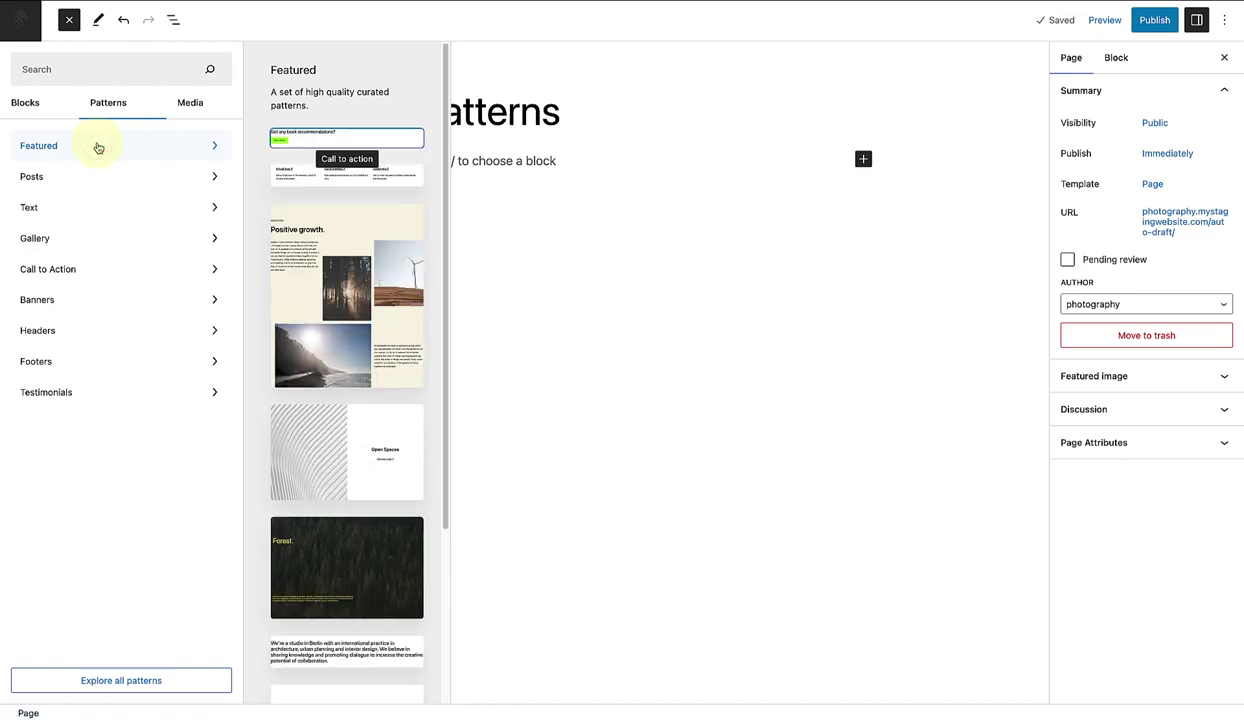
{"action": "left_click", "coordinate": [68, 268]}
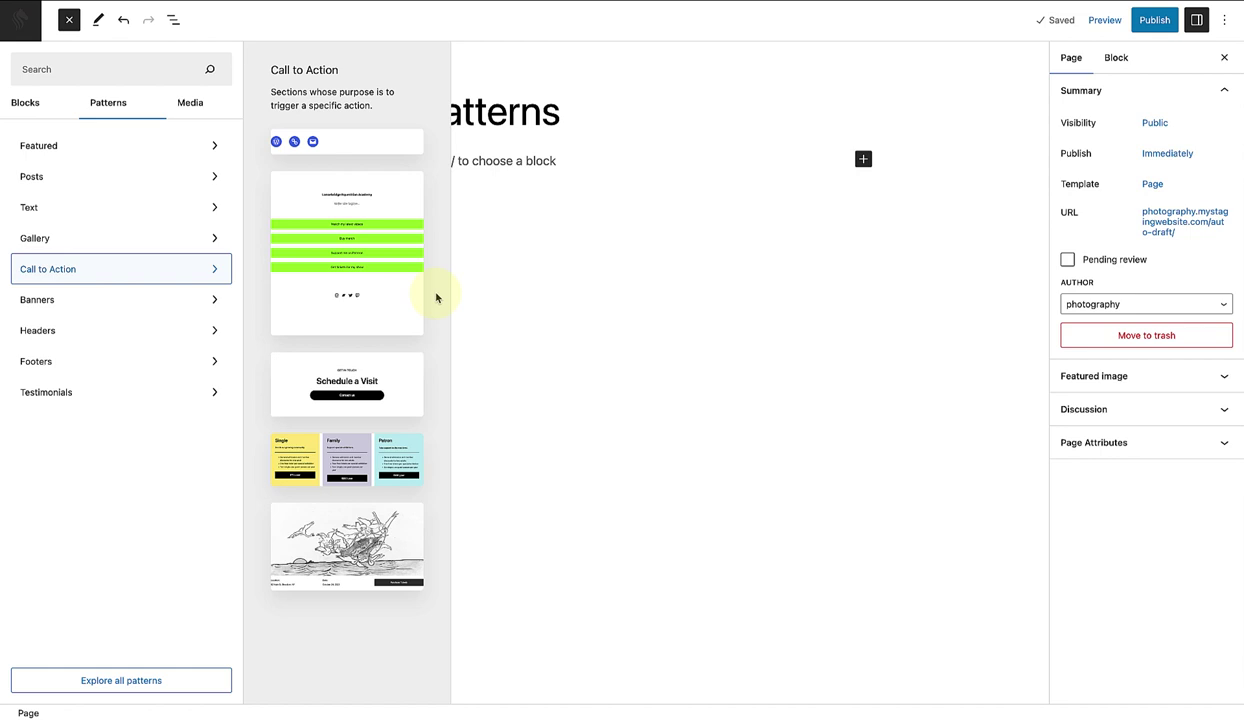
{"action": "left_click", "coordinate": [487, 257]}
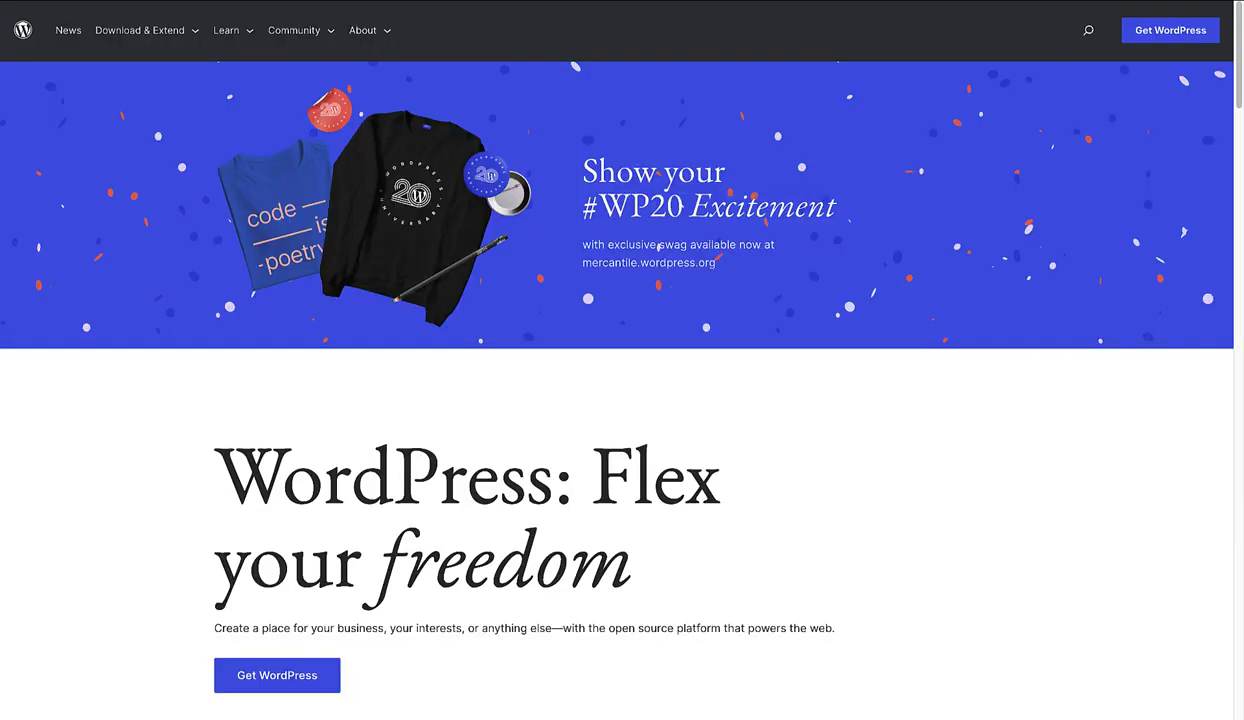
- Open the Patterns directory on WordPress.org and look through its newest patterns
{"action": "mouse_move", "coordinate": [155, 38]}
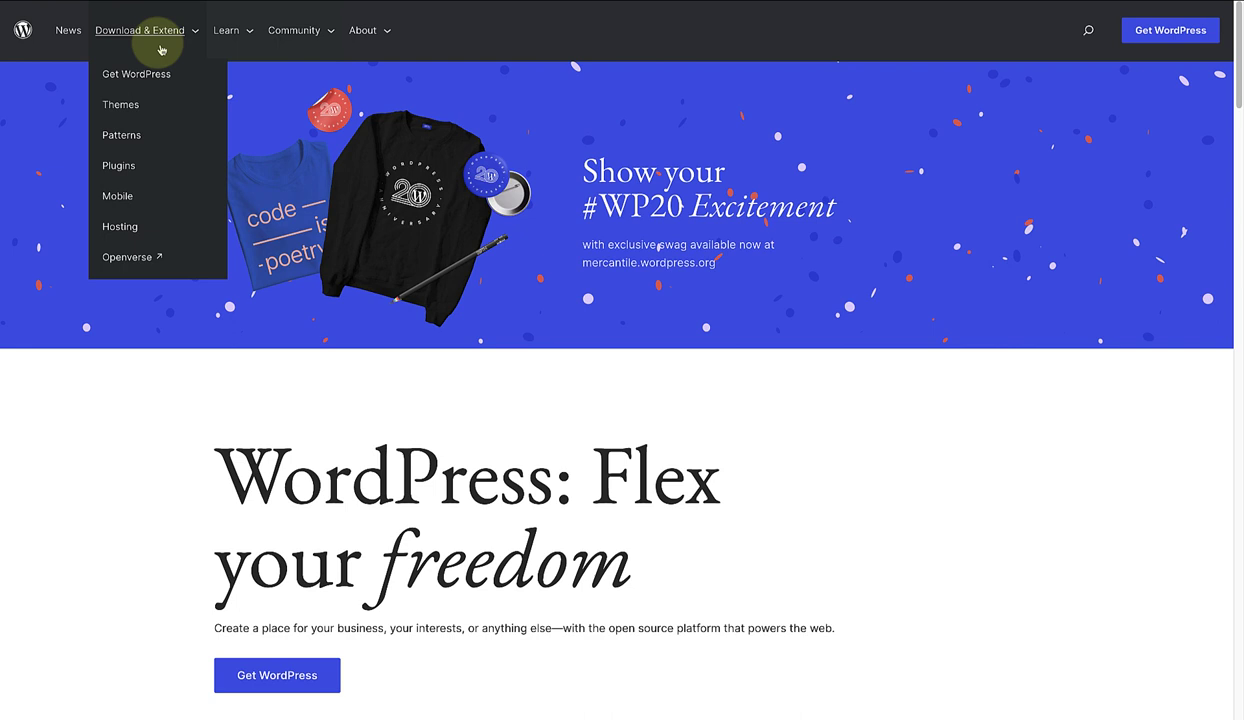
{"action": "left_click", "coordinate": [124, 138]}
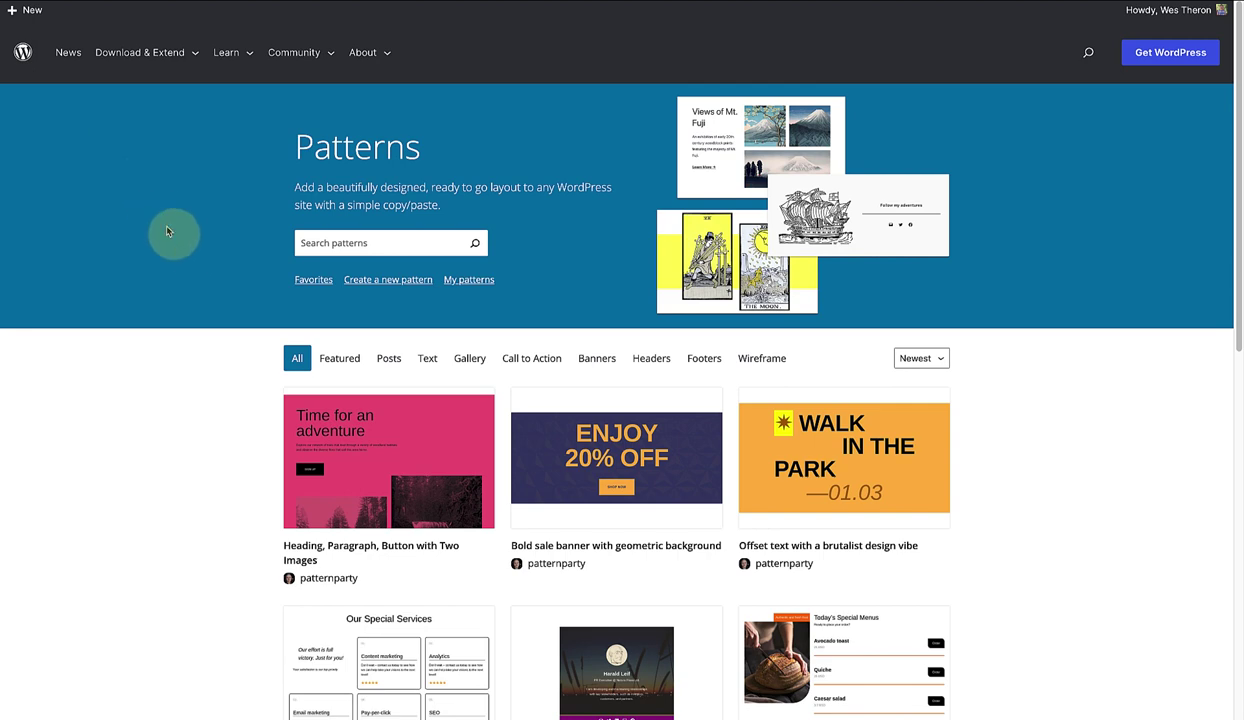
{"action": "scroll", "coordinate": [209, 265], "scroll_direction": "down", "scroll_amount": 4}
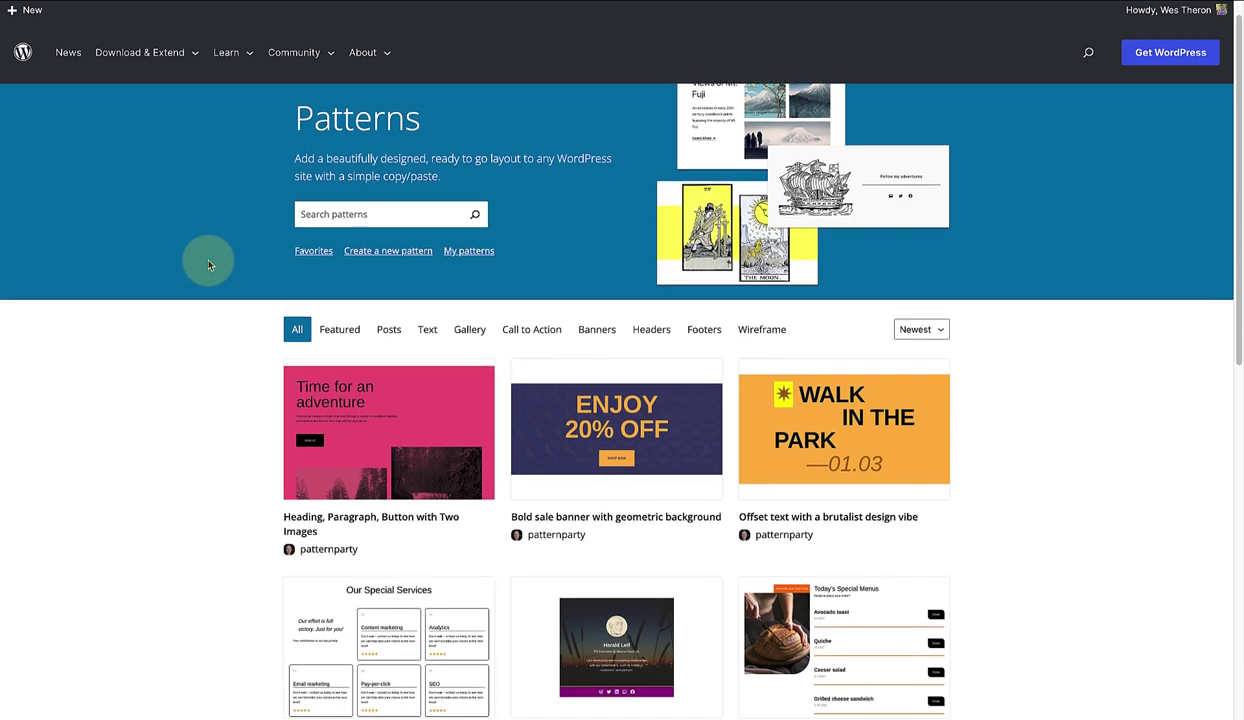
{"action": "scroll", "coordinate": [209, 265], "scroll_direction": "down", "scroll_amount": 5}
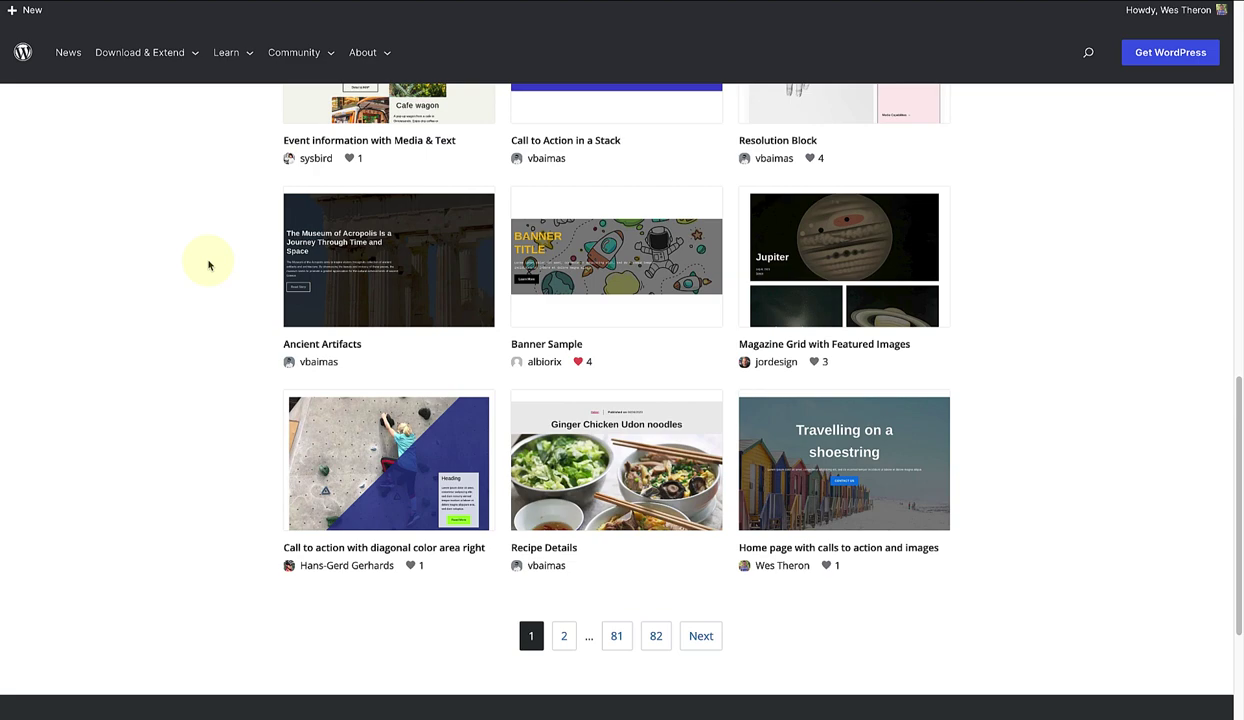
{"action": "scroll", "coordinate": [209, 265], "scroll_direction": "up", "scroll_amount": 5}
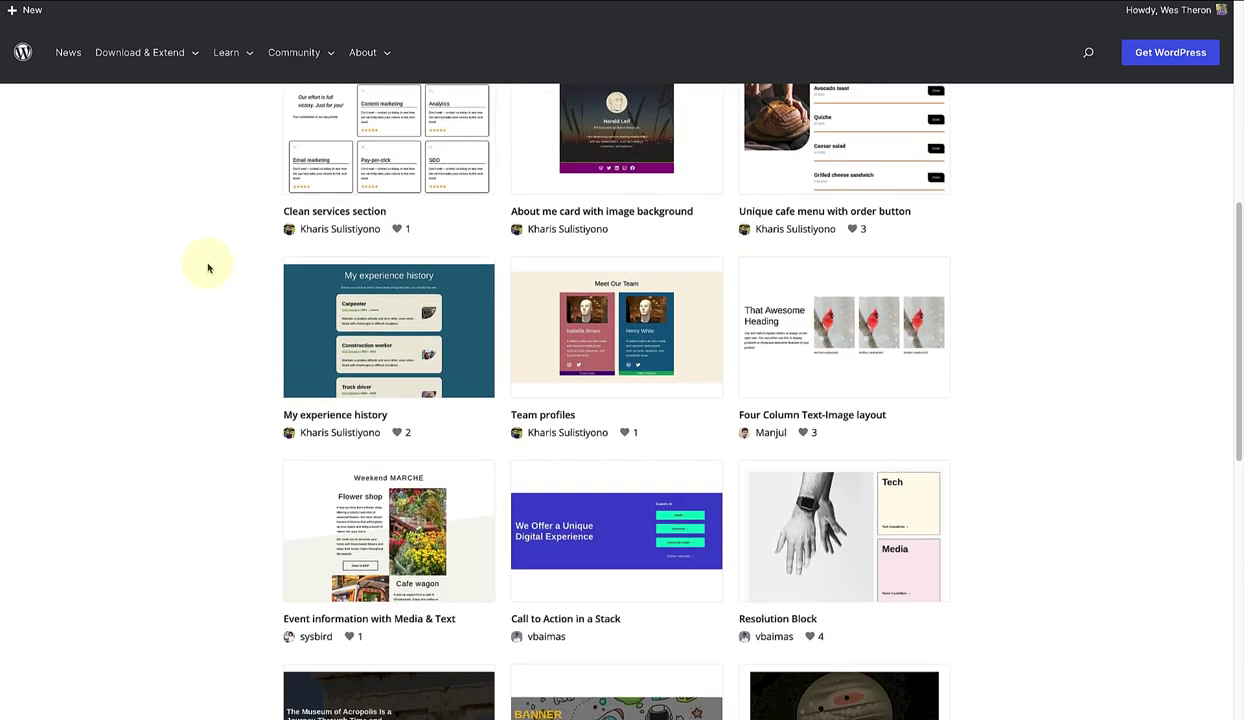
{"action": "scroll", "coordinate": [208, 268], "scroll_direction": "up", "scroll_amount": 6}
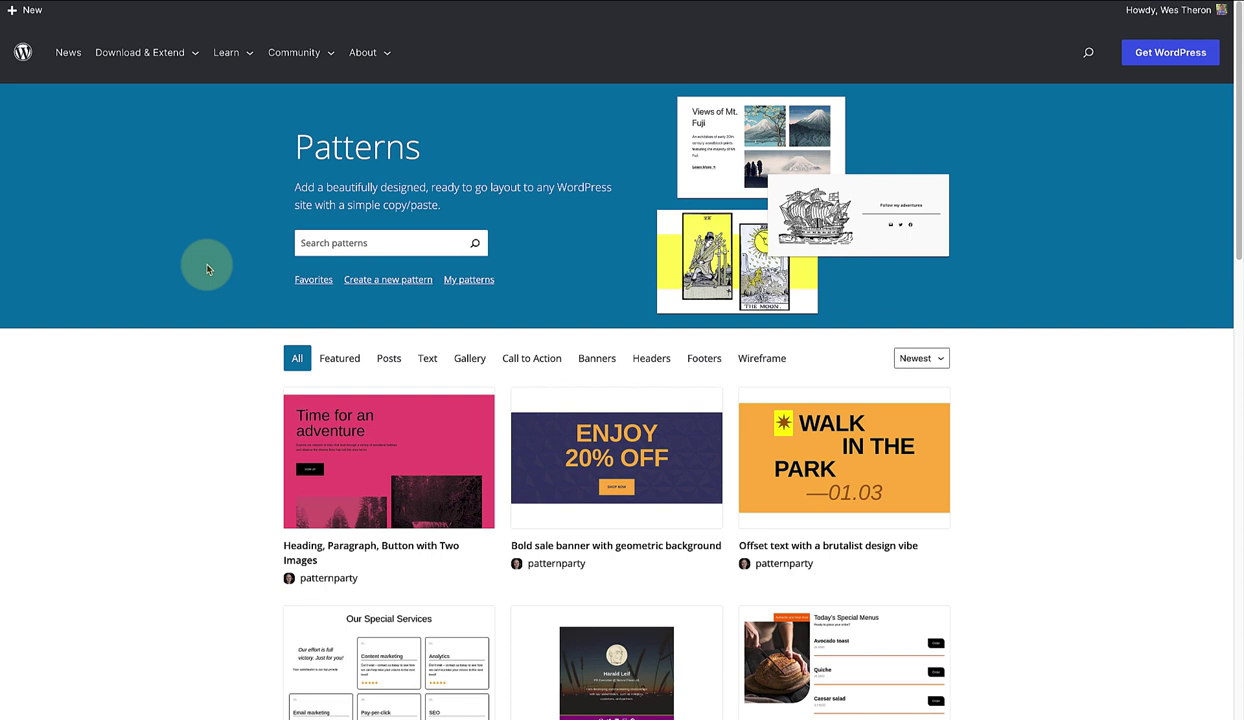
- Add the "Bold sale banner with geometric background" pattern to favorites and open the favorites list
{"action": "mouse_move", "coordinate": [555, 484]}
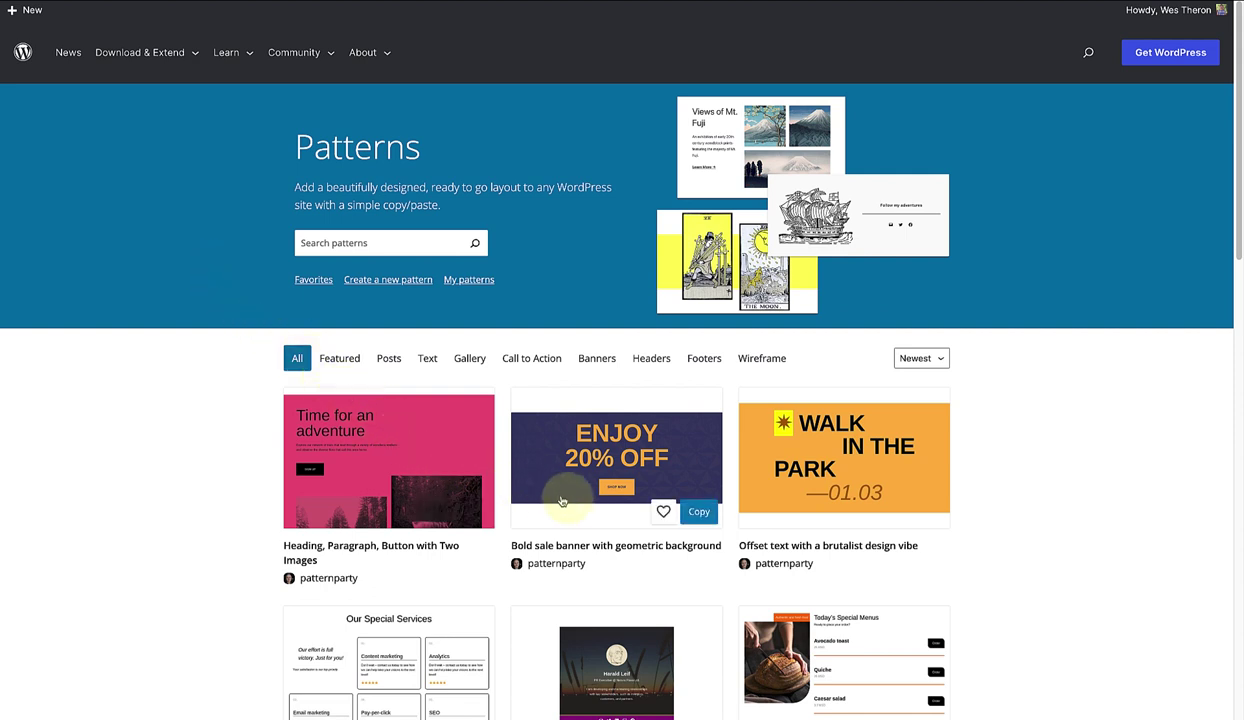
{"action": "left_click", "coordinate": [664, 513]}
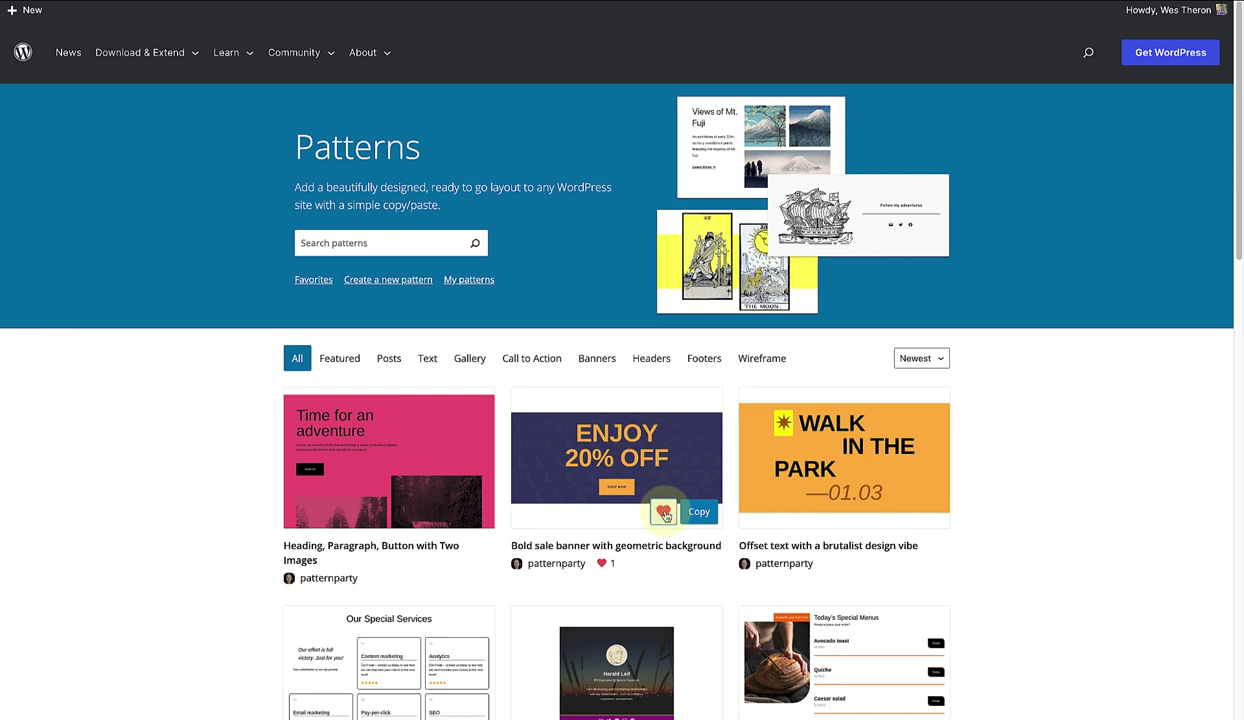
{"action": "left_click", "coordinate": [309, 283]}
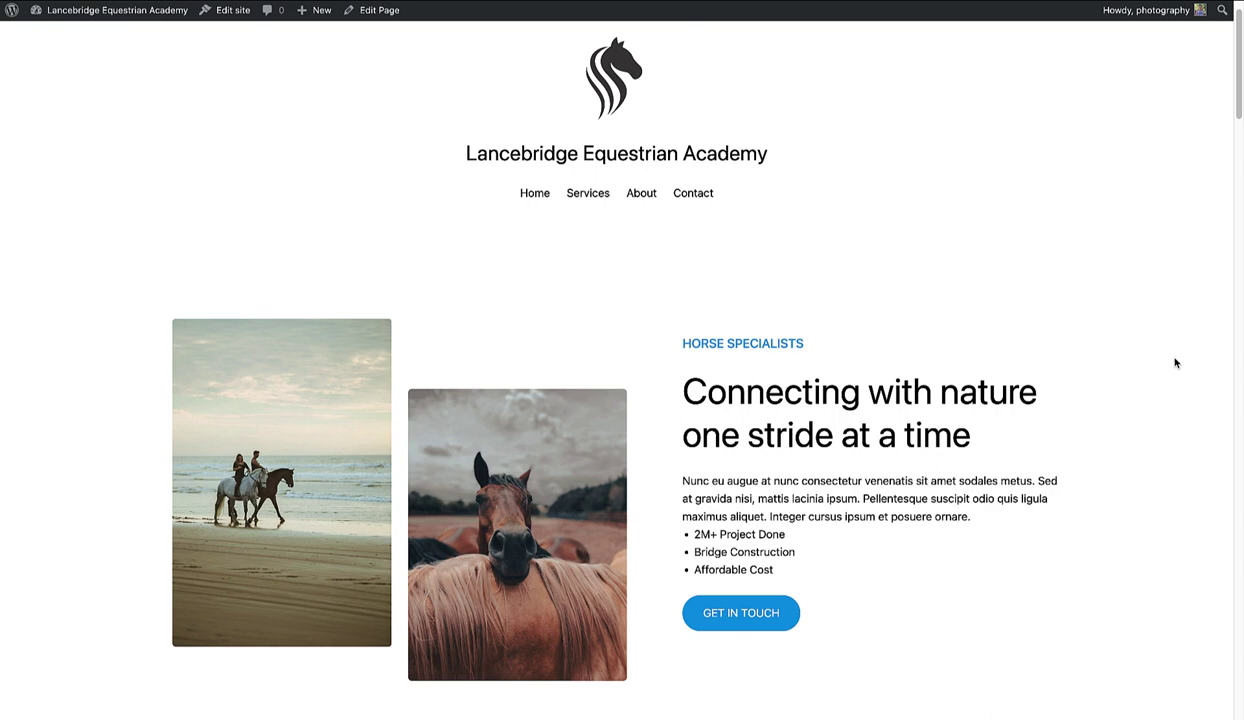
- Examine the finished equestrian academy page from its introduction through the Our services and Riding lessons sections
{"action": "scroll", "coordinate": [1175, 363], "scroll_direction": "down", "scroll_amount": 3}
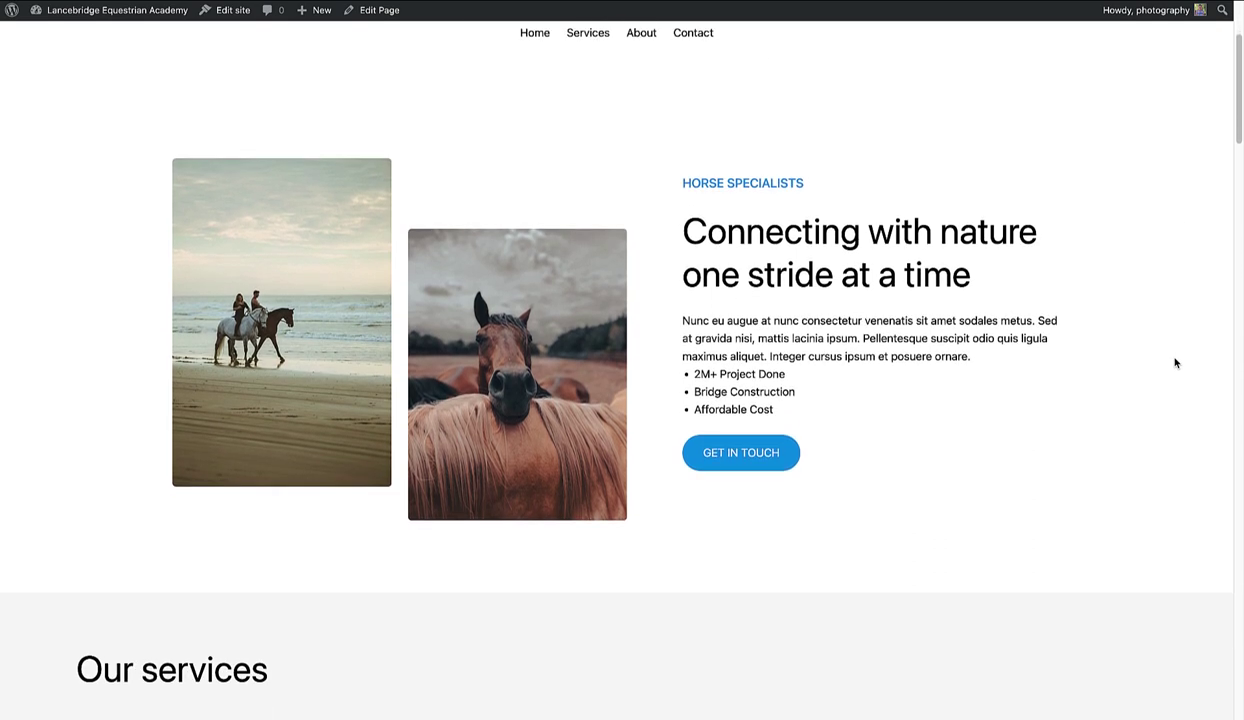
{"action": "scroll", "coordinate": [1145, 360], "scroll_direction": "down", "scroll_amount": 5}
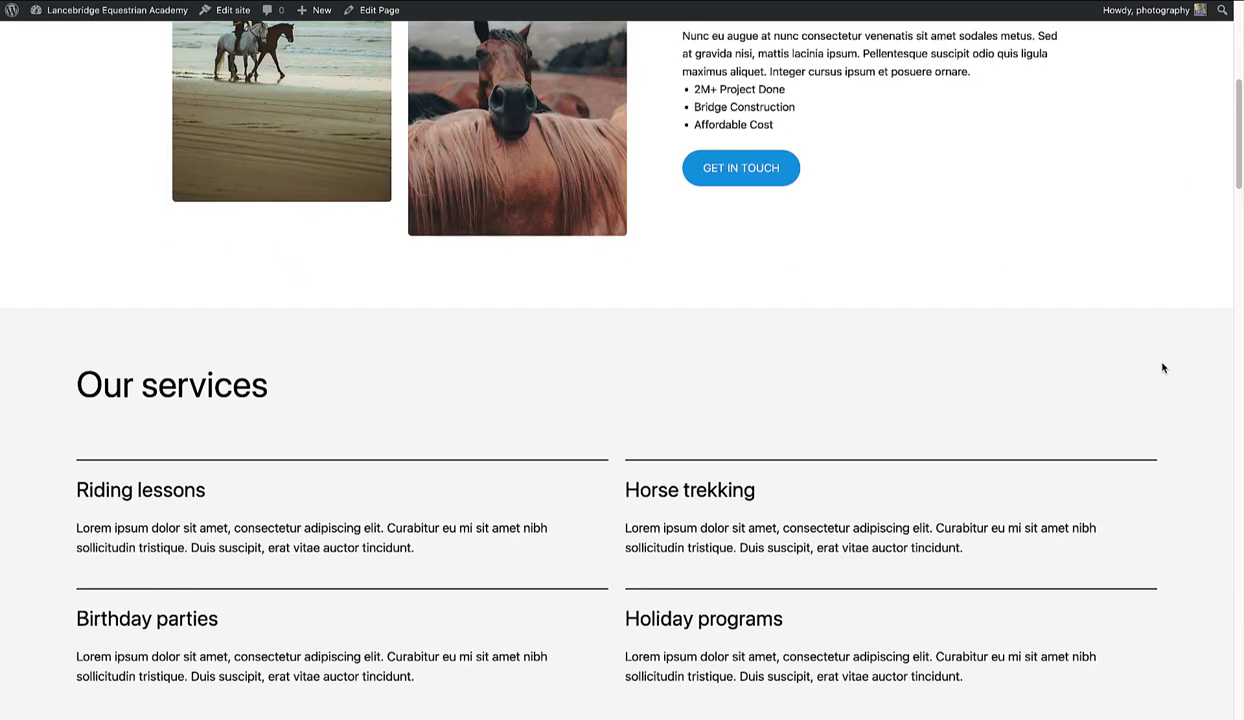
{"action": "scroll", "coordinate": [1162, 368], "scroll_direction": "down", "scroll_amount": 4}
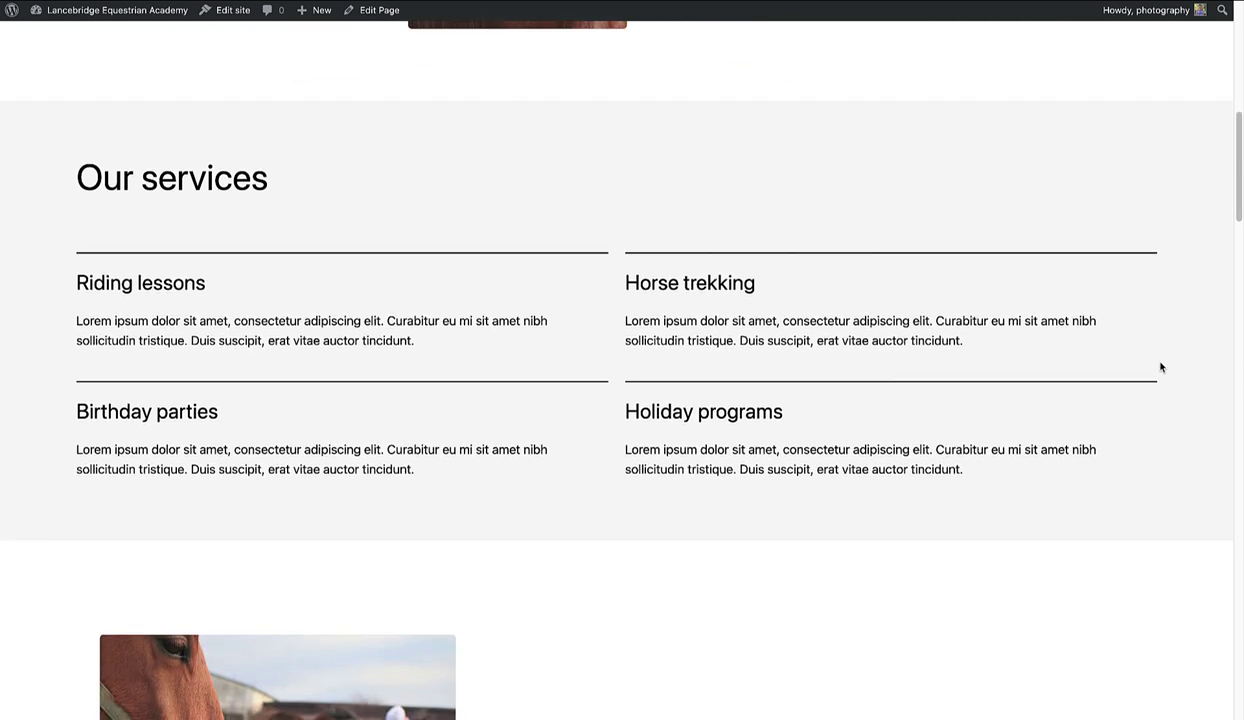
{"action": "scroll", "coordinate": [1108, 253], "scroll_direction": "up", "scroll_amount": 1}
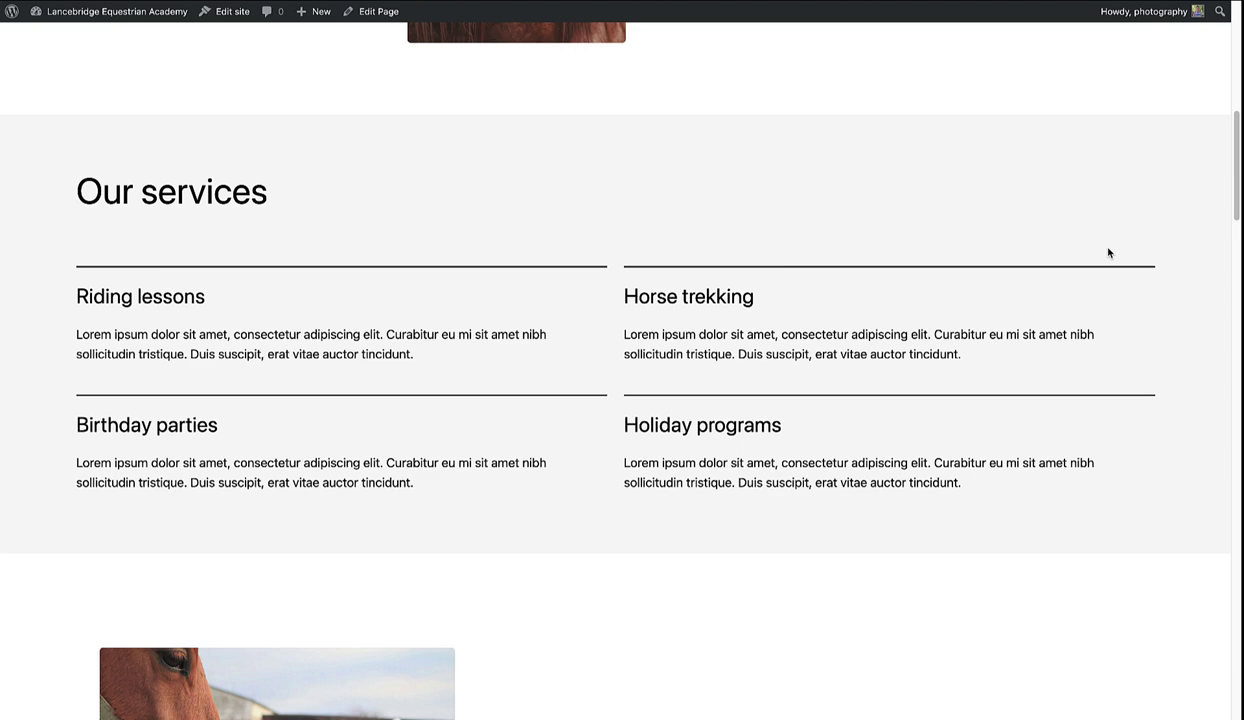
{"action": "scroll", "coordinate": [1108, 253], "scroll_direction": "down", "scroll_amount": 1}
{"action": "scroll", "coordinate": [1108, 253], "scroll_direction": "down", "scroll_amount": 1}
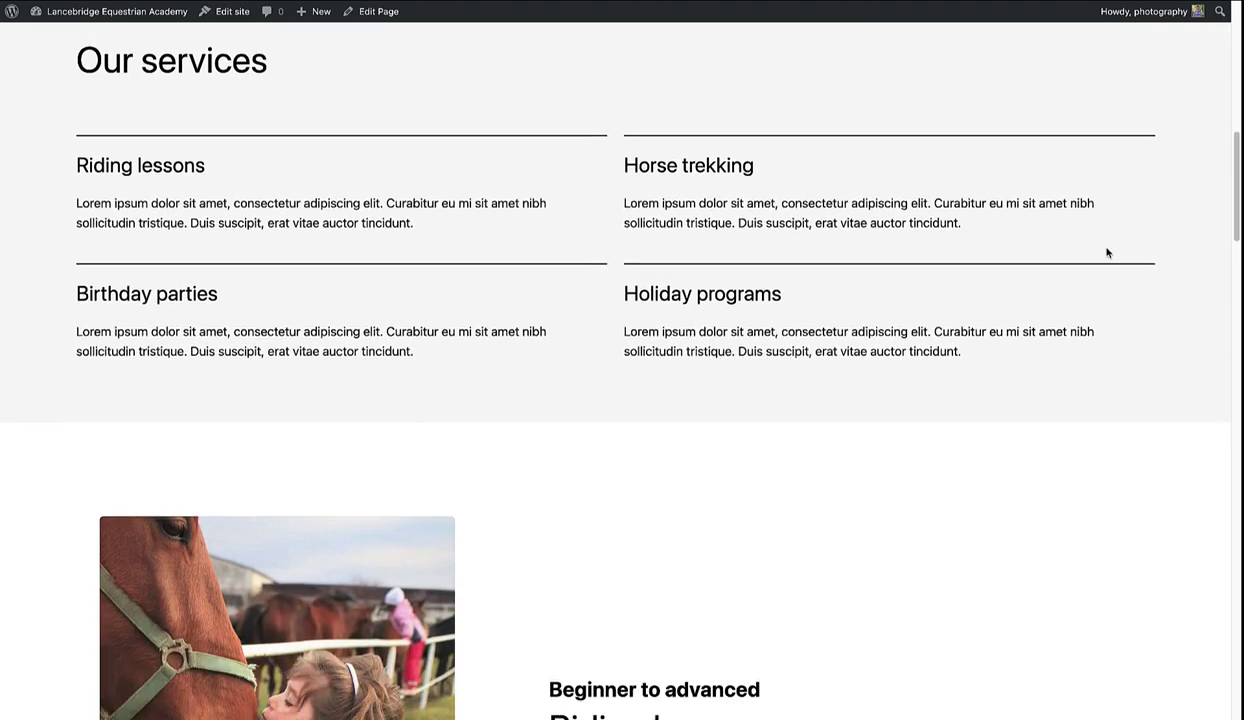
{"action": "scroll", "coordinate": [1107, 253], "scroll_direction": "down", "scroll_amount": 6}
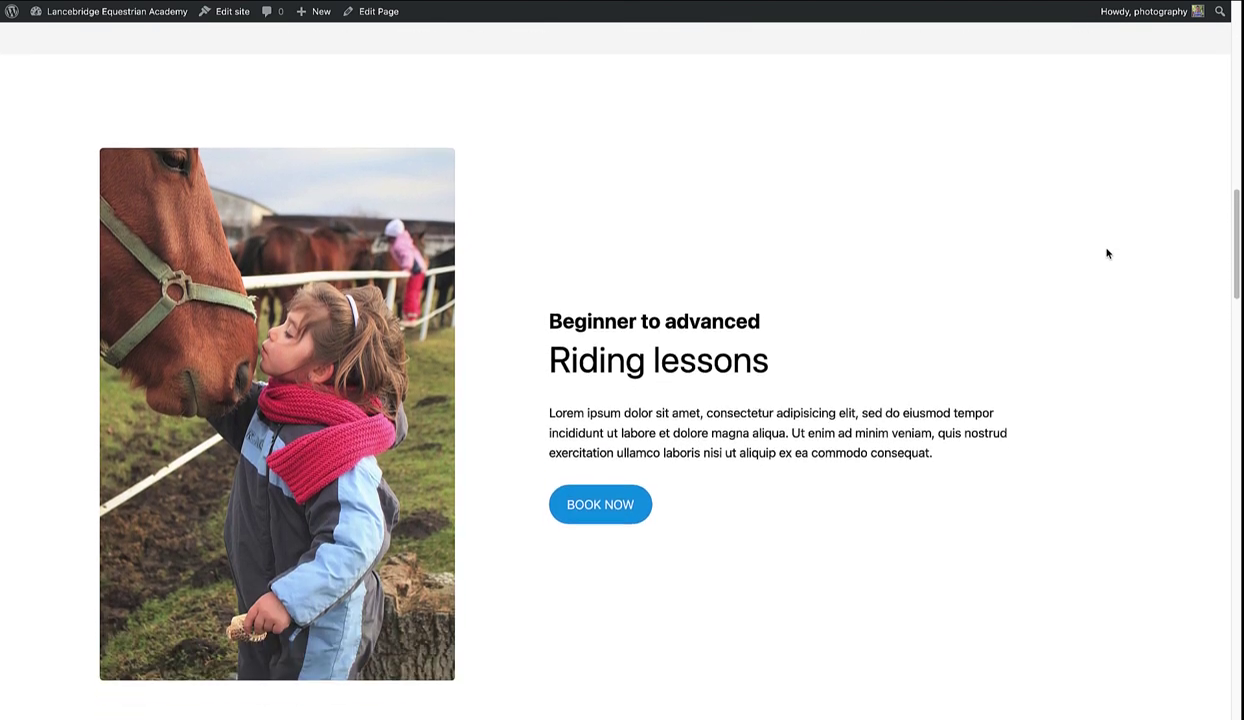
{"action": "scroll", "coordinate": [1107, 254], "scroll_direction": "down", "scroll_amount": 1}
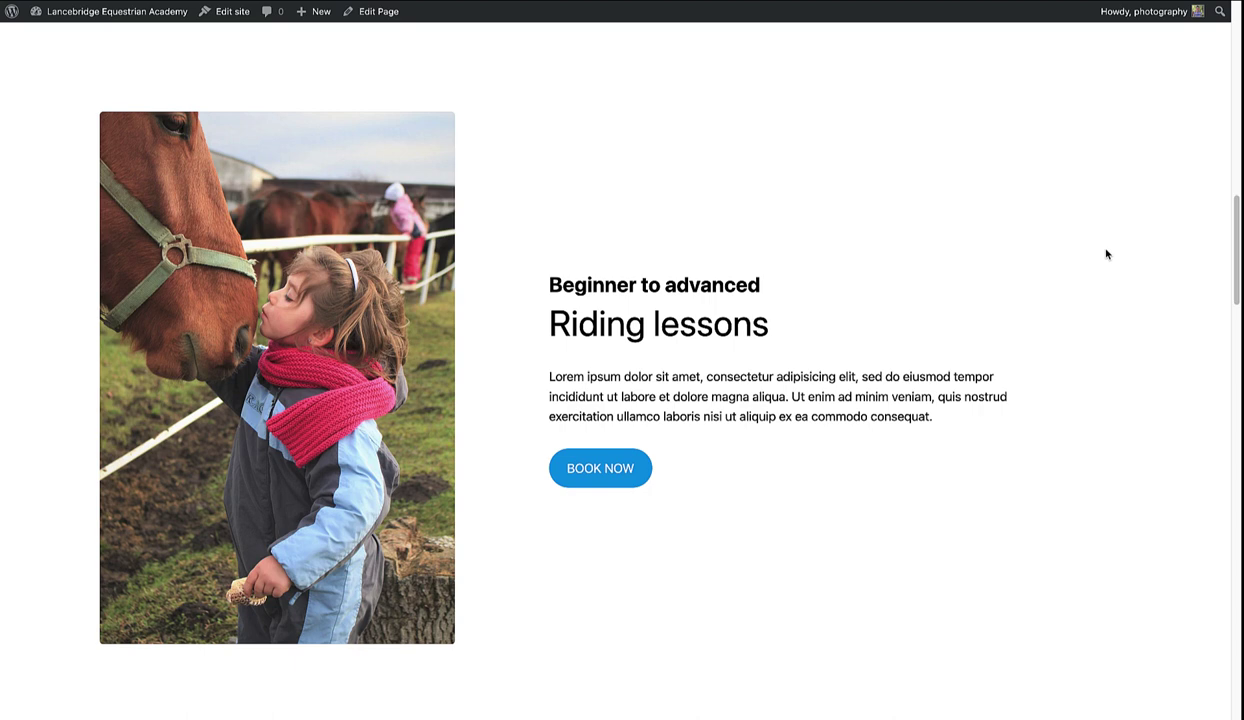
{"action": "scroll", "coordinate": [1107, 254], "scroll_direction": "down", "scroll_amount": 5}
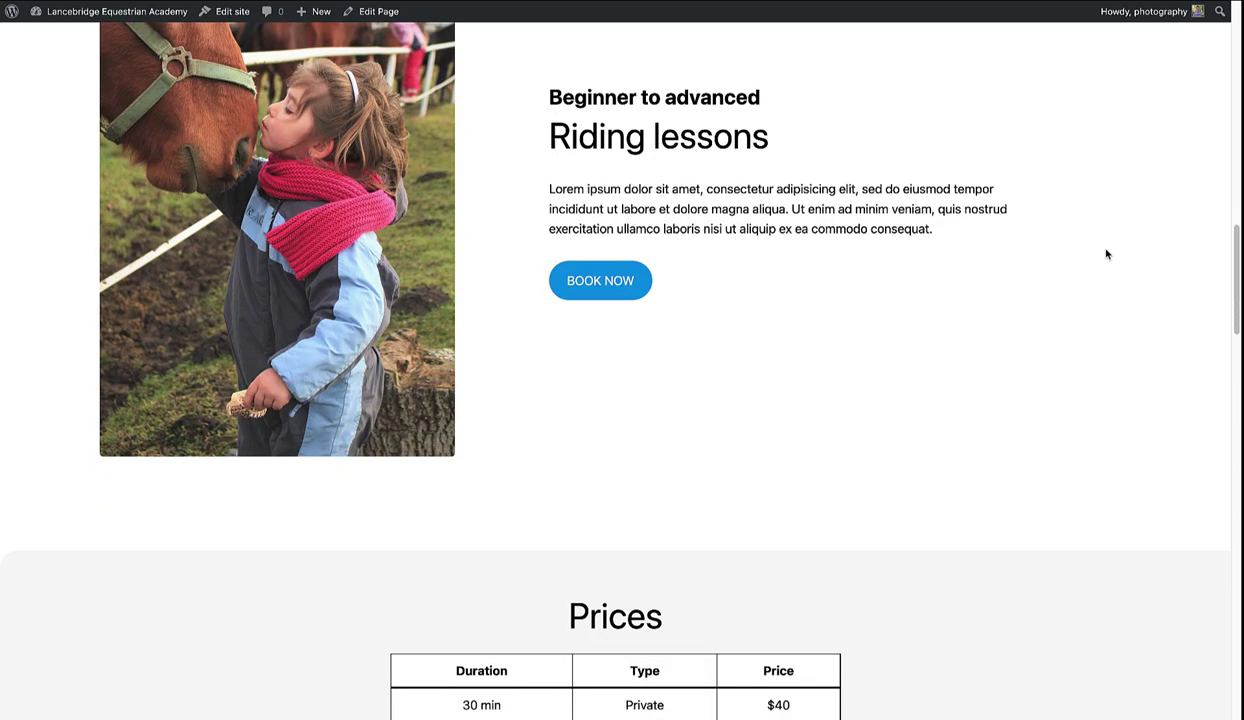
- Examine the page's Prices, Horse trekking, Birthday parties and Holiday programs sections
{"action": "scroll", "coordinate": [1107, 254], "scroll_direction": "down", "scroll_amount": 6}
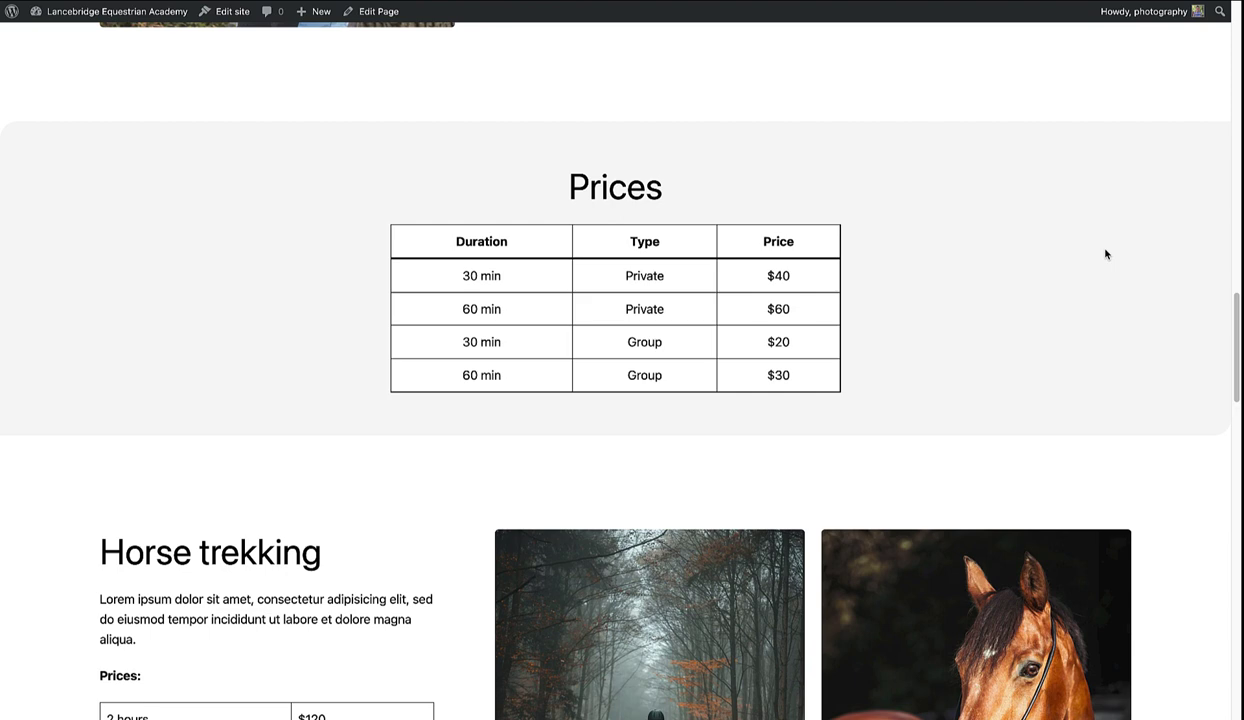
{"action": "scroll", "coordinate": [1107, 254], "scroll_direction": "down", "scroll_amount": 6}
{"action": "scroll", "coordinate": [1107, 254], "scroll_direction": "down", "scroll_amount": 2}
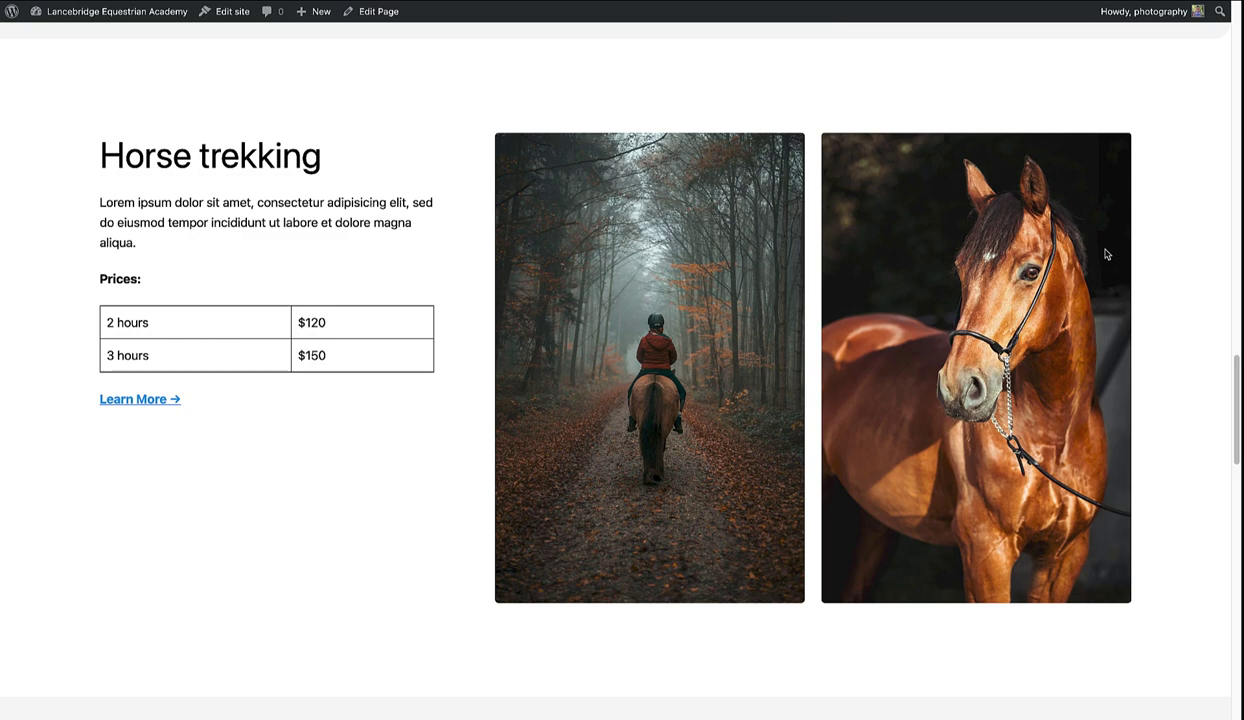
{"action": "scroll", "coordinate": [1107, 254], "scroll_direction": "down", "scroll_amount": 8}
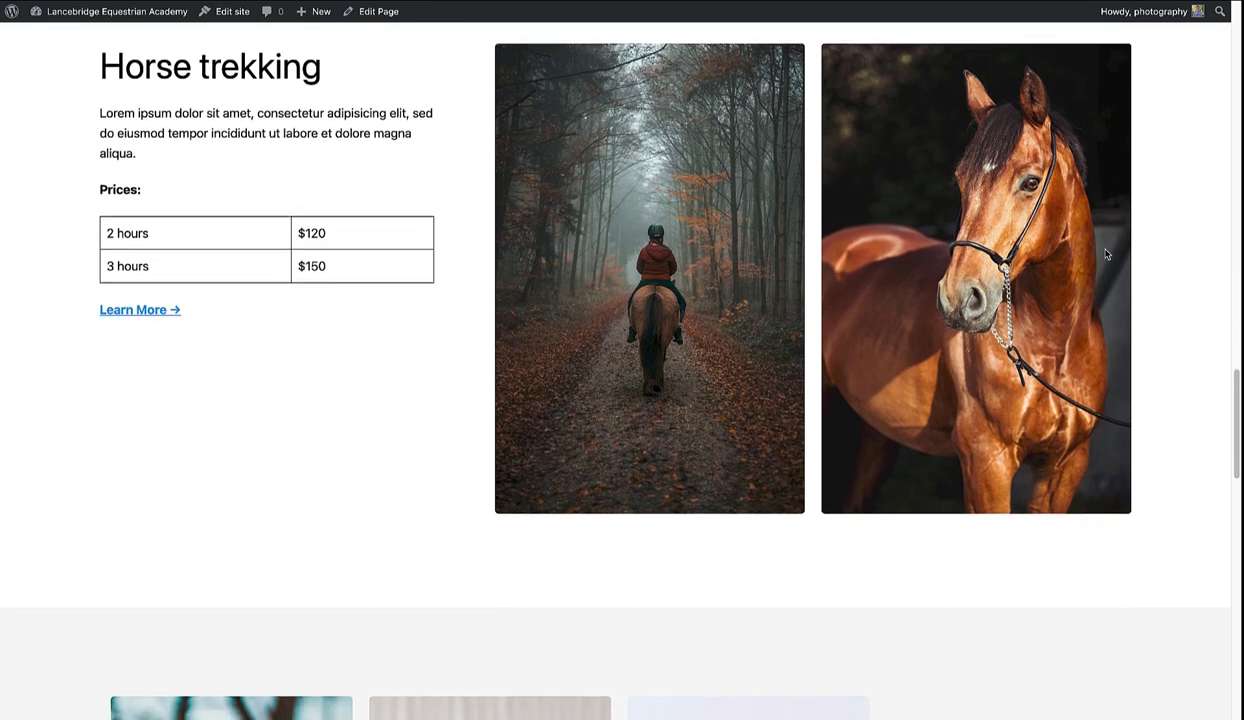
{"action": "scroll", "coordinate": [1107, 254], "scroll_direction": "down", "scroll_amount": 4}
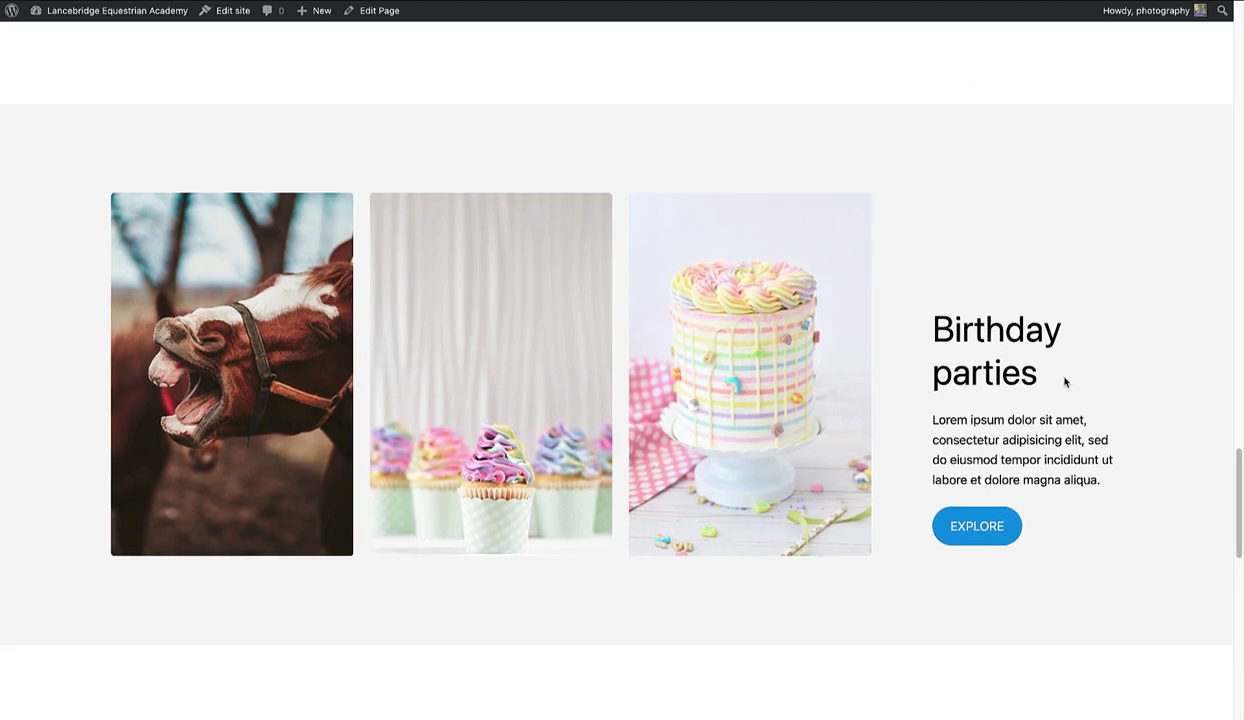
{"action": "scroll", "coordinate": [1065, 382], "scroll_direction": "down", "scroll_amount": 7}
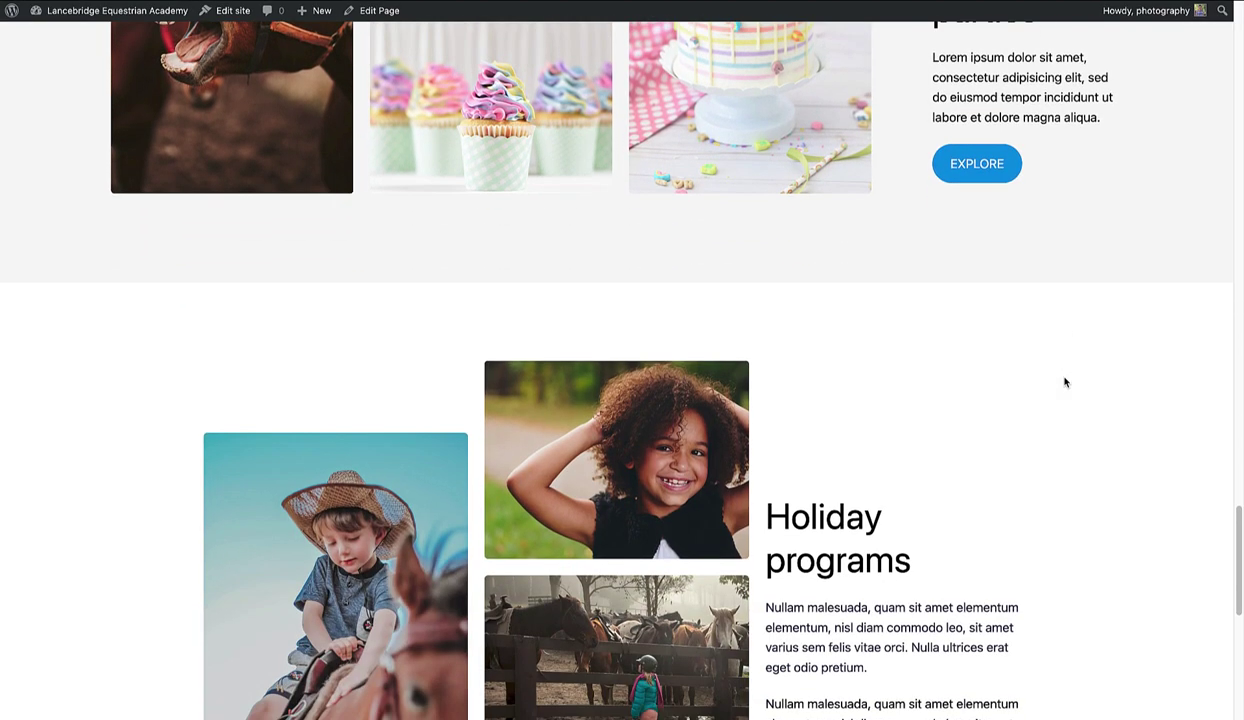
{"action": "scroll", "coordinate": [1065, 382], "scroll_direction": "down", "scroll_amount": 4}
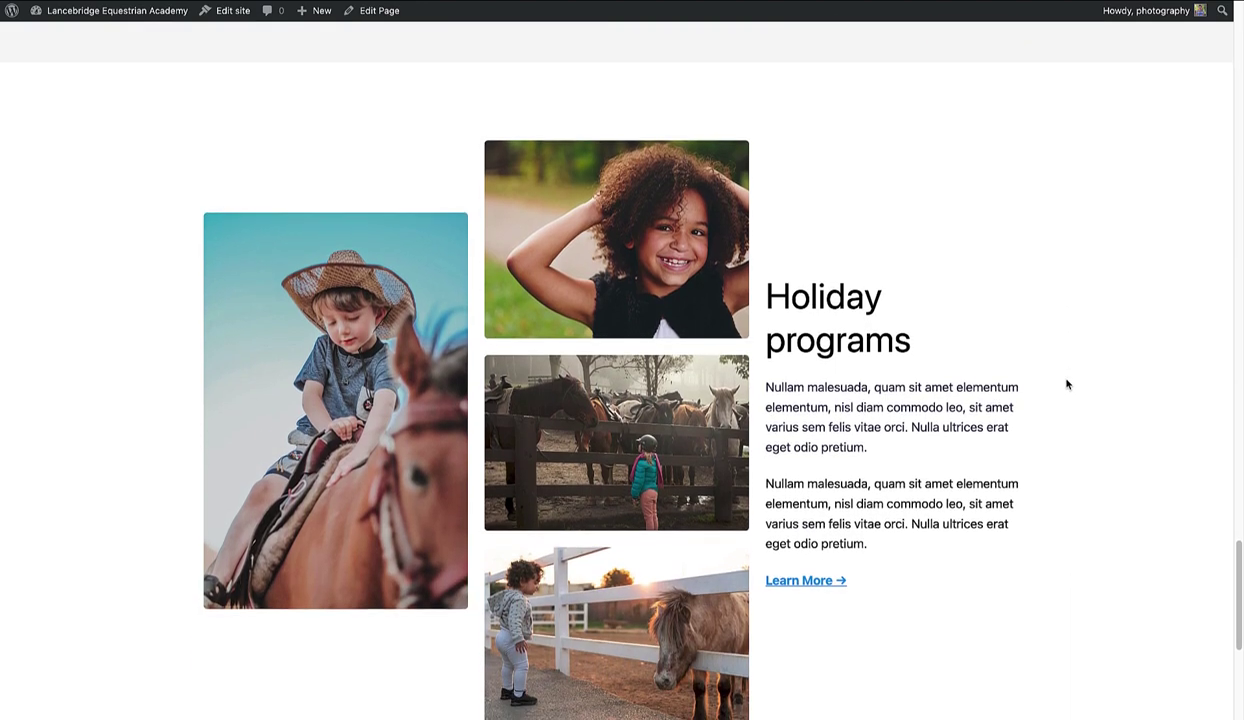
{"action": "scroll", "coordinate": [1066, 384], "scroll_direction": "down", "scroll_amount": 1}
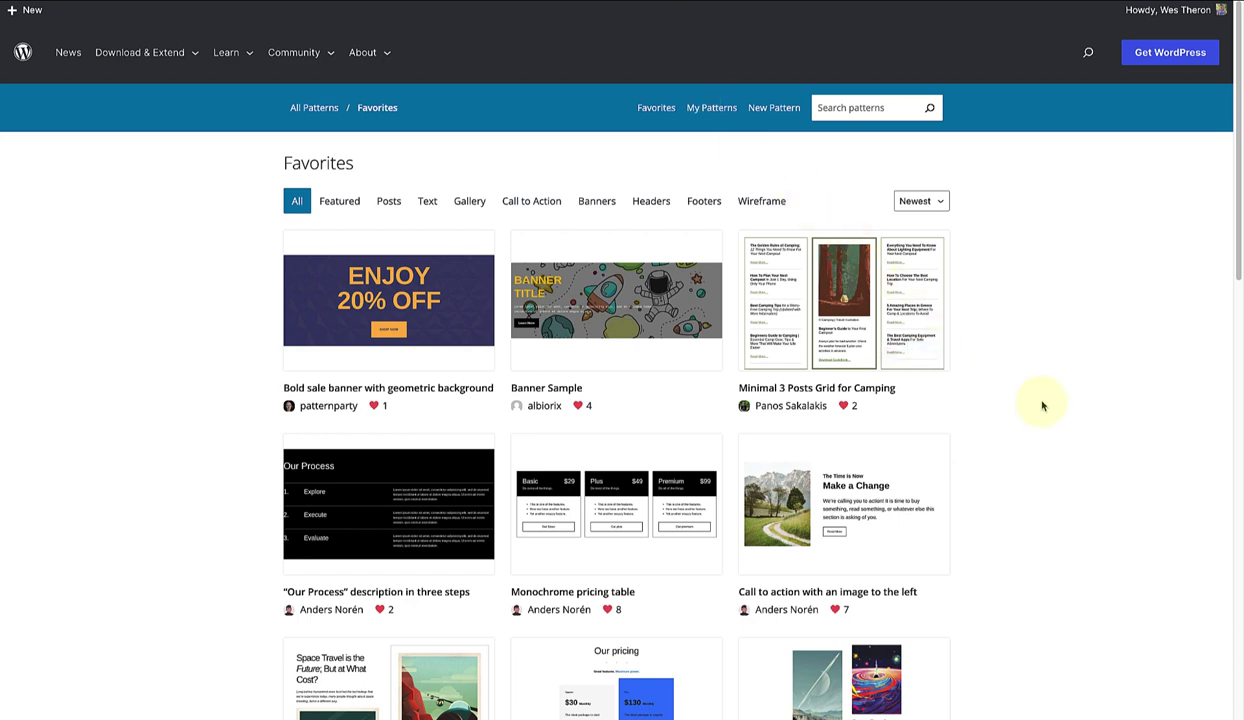
- Look through the favorite patterns in the WordPress.org directory
{"action": "scroll", "coordinate": [1040, 406], "scroll_direction": "down", "scroll_amount": 3}
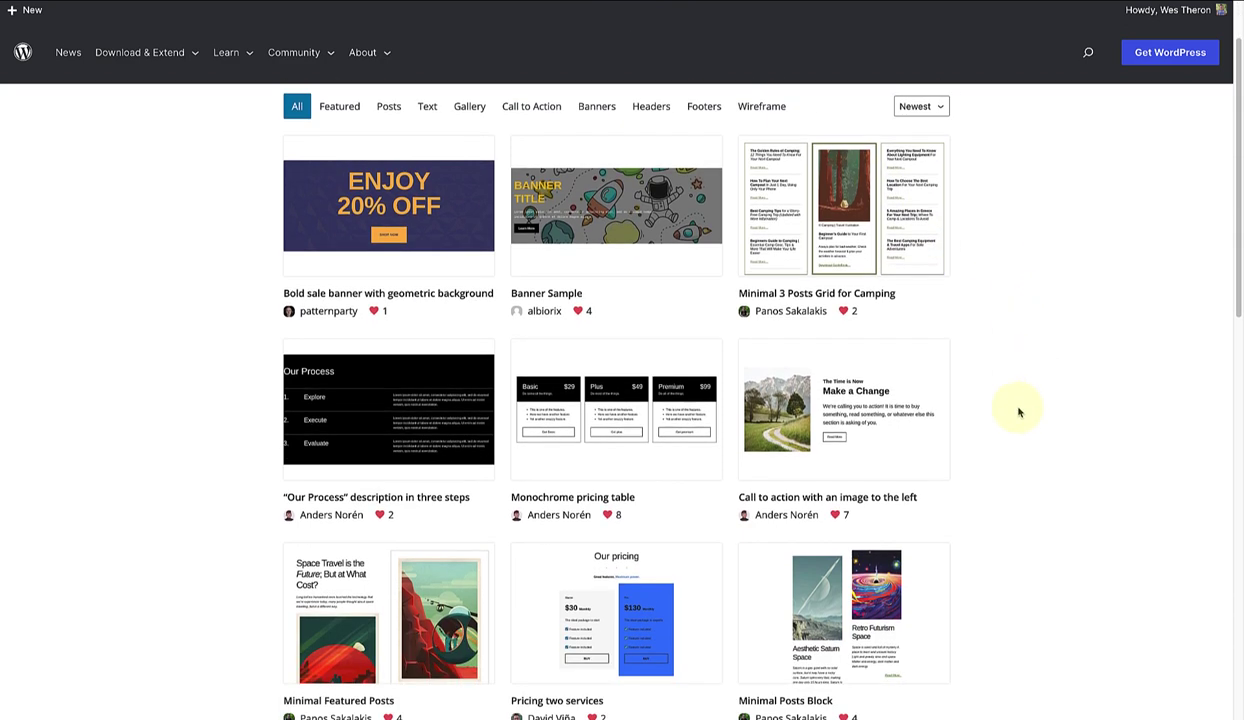
{"action": "scroll", "coordinate": [1015, 411], "scroll_direction": "down", "scroll_amount": 5}
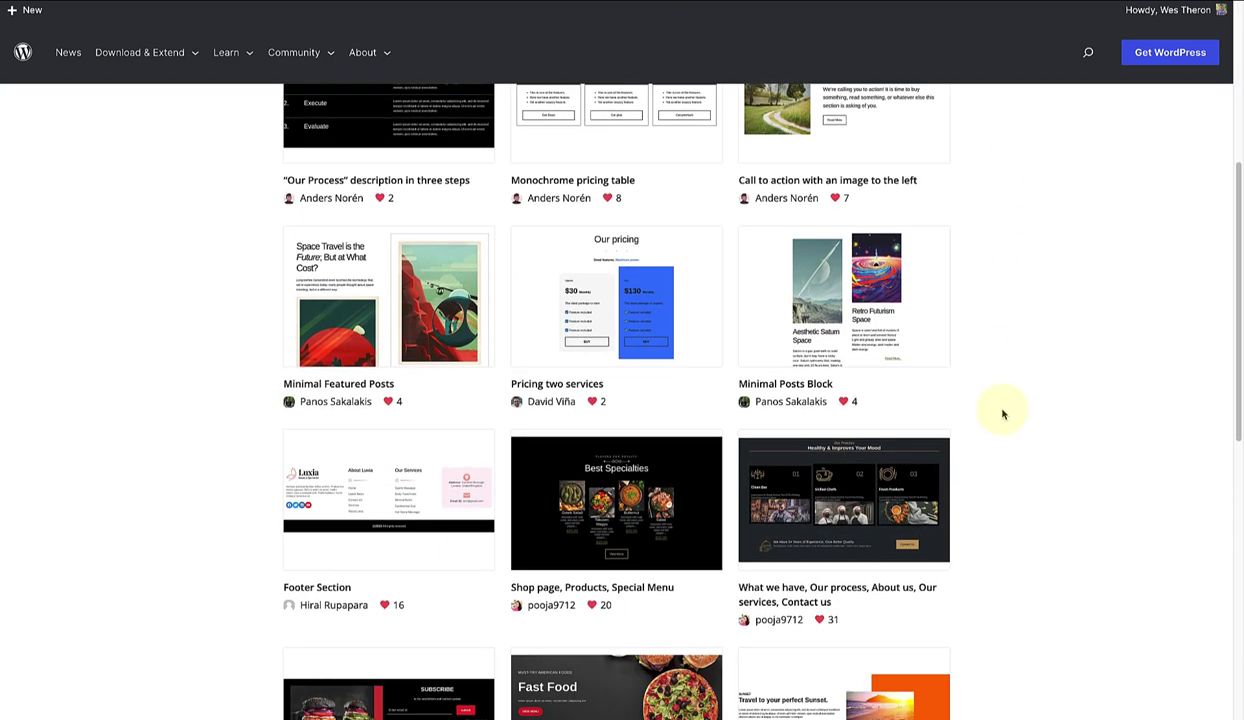
{"action": "scroll", "coordinate": [1003, 414], "scroll_direction": "down", "scroll_amount": 3}
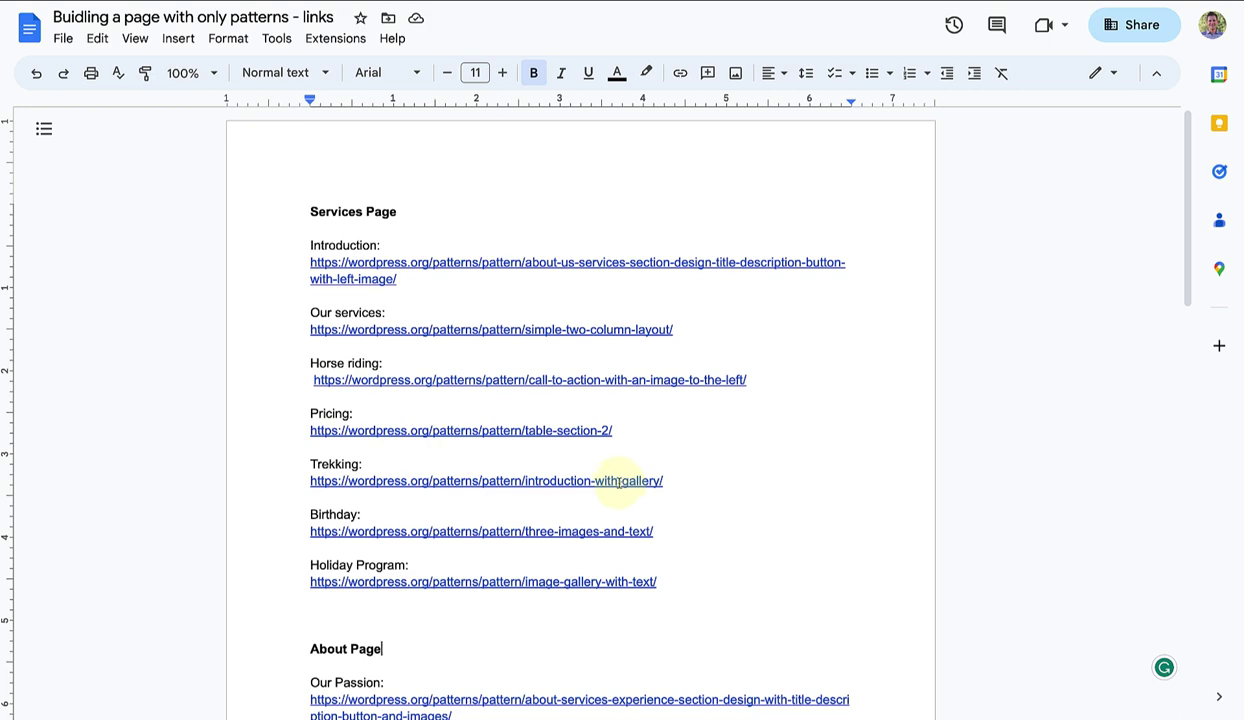
- From the Google Docs link list, open the Services Page's Introduction pattern on WordPress.org and copy that pattern
{"action": "left_click", "coordinate": [482, 263]}
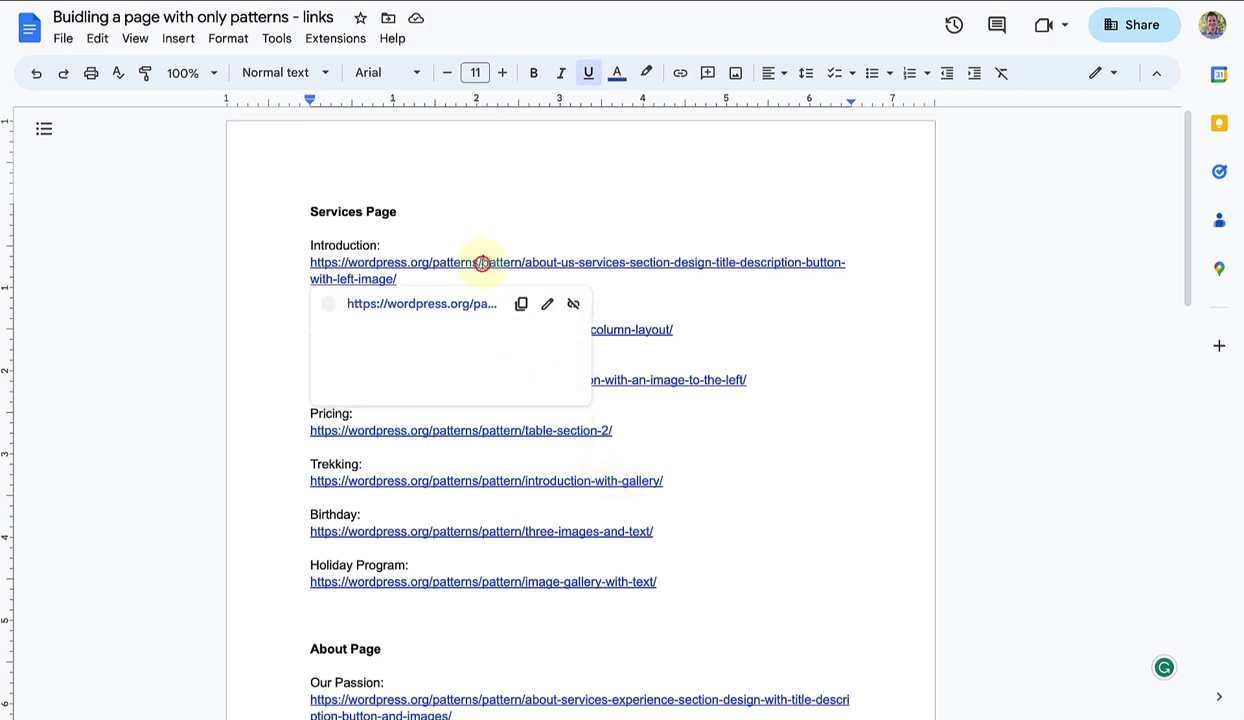
{"action": "left_click", "coordinate": [450, 302]}
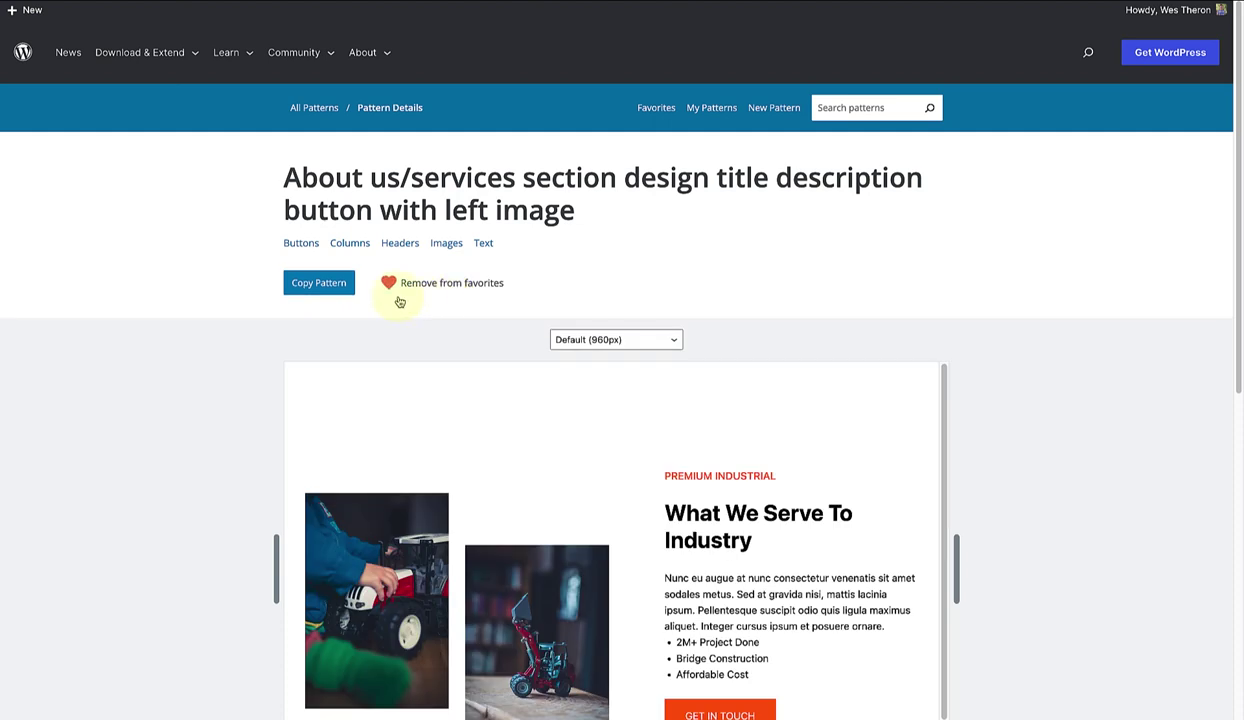
{"action": "left_click", "coordinate": [316, 286]}
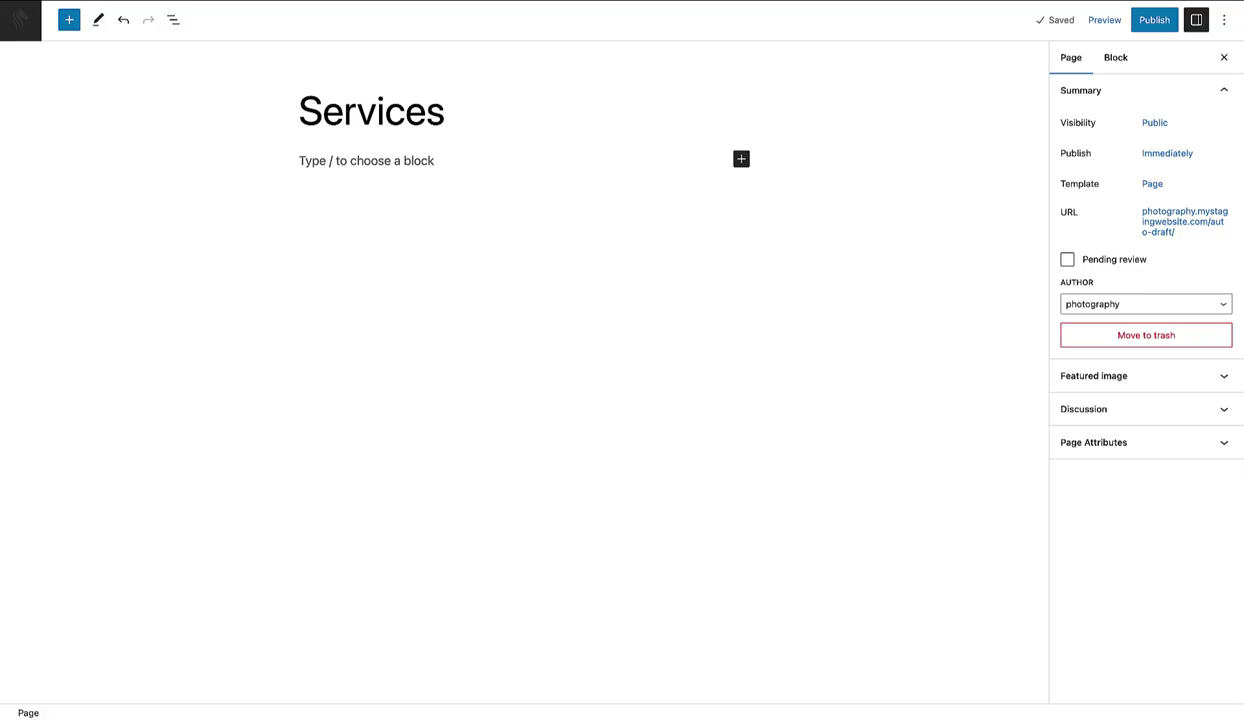
- Paste the copied introduction pattern beneath the Services page title and start a new empty block below it
{"action": "left_click", "coordinate": [300, 160]}
{"action": "key", "text": "ctrl+v"}
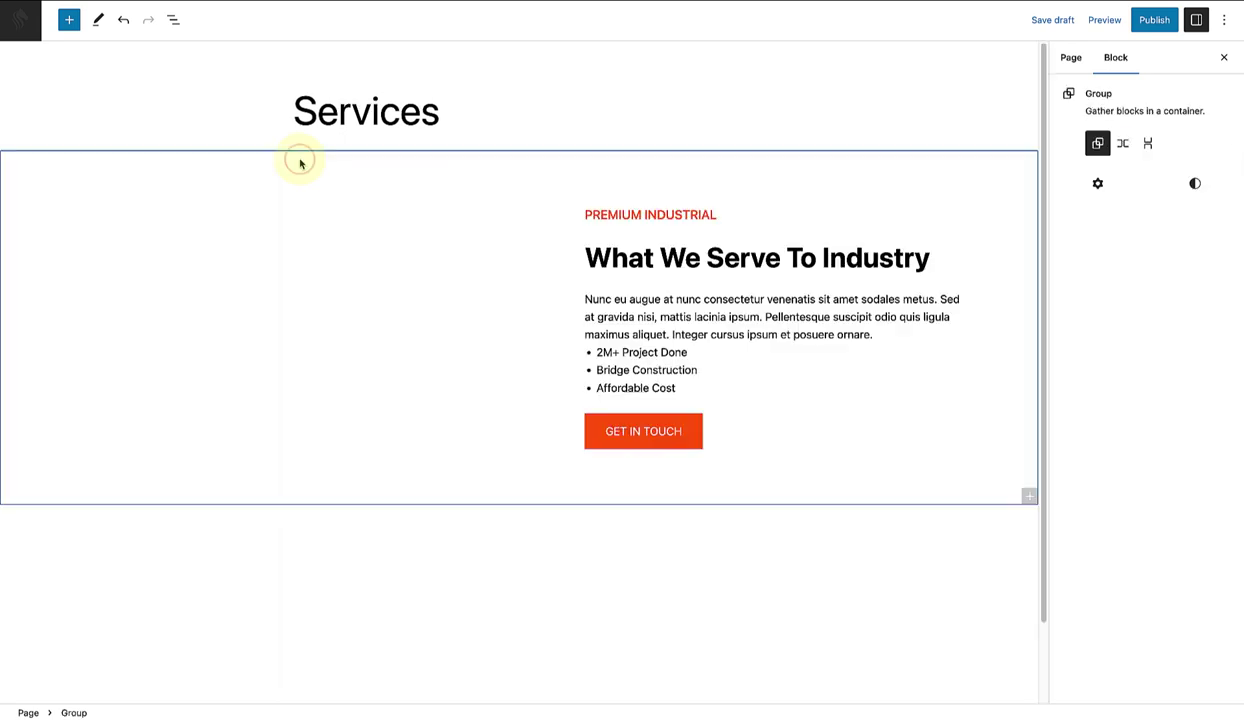
{"action": "key", "text": "Return"}
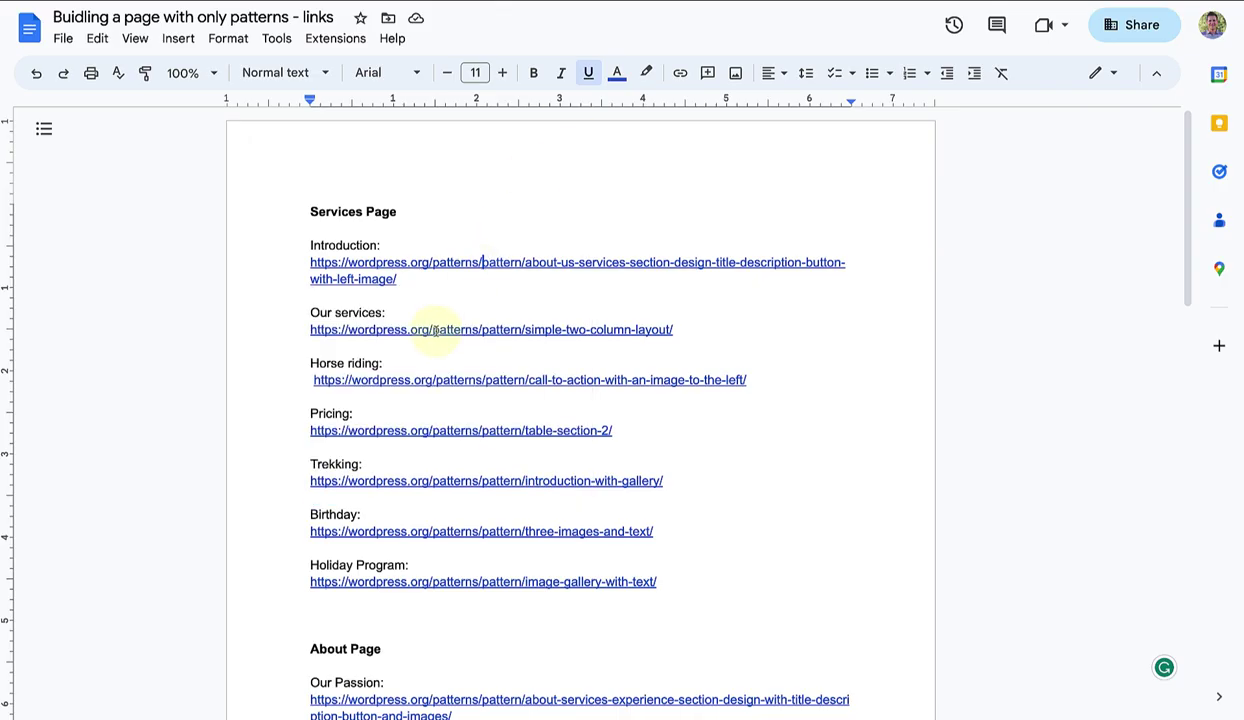
- Copy the Our services pattern, Simple two column layout, from the link list and paste it below the introduction section
{"action": "left_click", "coordinate": [432, 331]}
{"action": "left_click", "coordinate": [424, 355]}
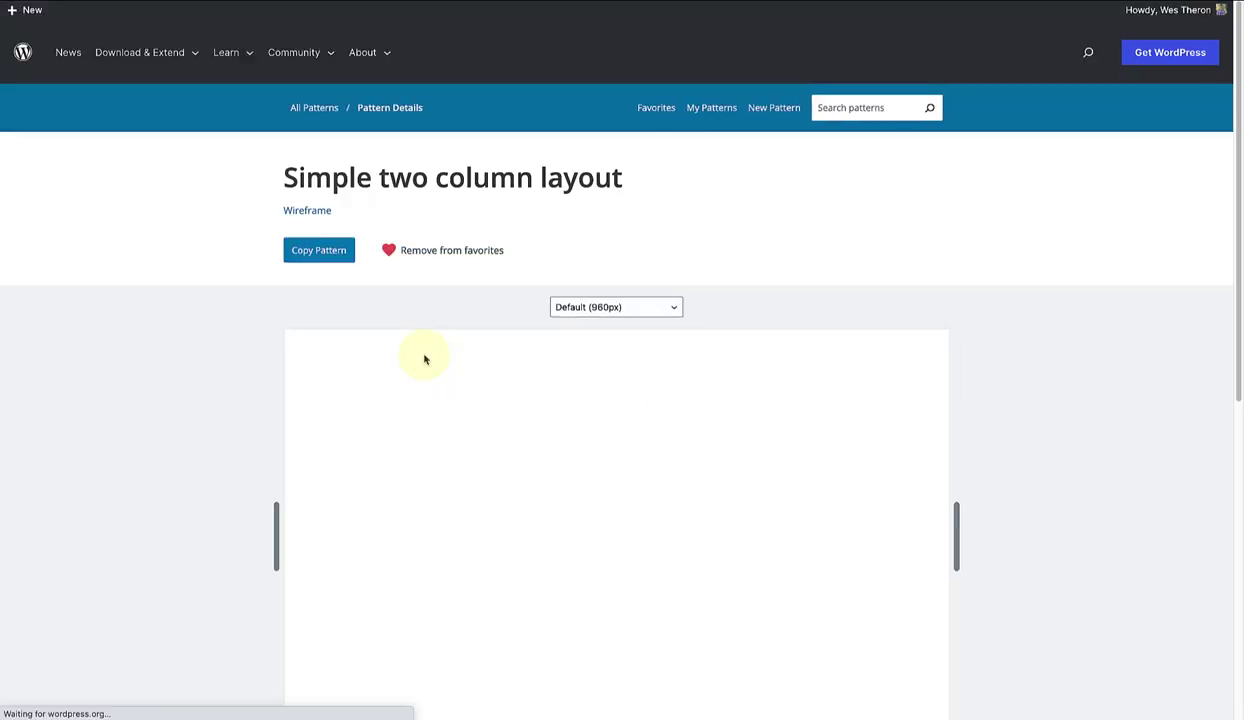
{"action": "scroll", "coordinate": [425, 353], "scroll_direction": "down", "scroll_amount": 1}
{"action": "left_click", "coordinate": [318, 250]}
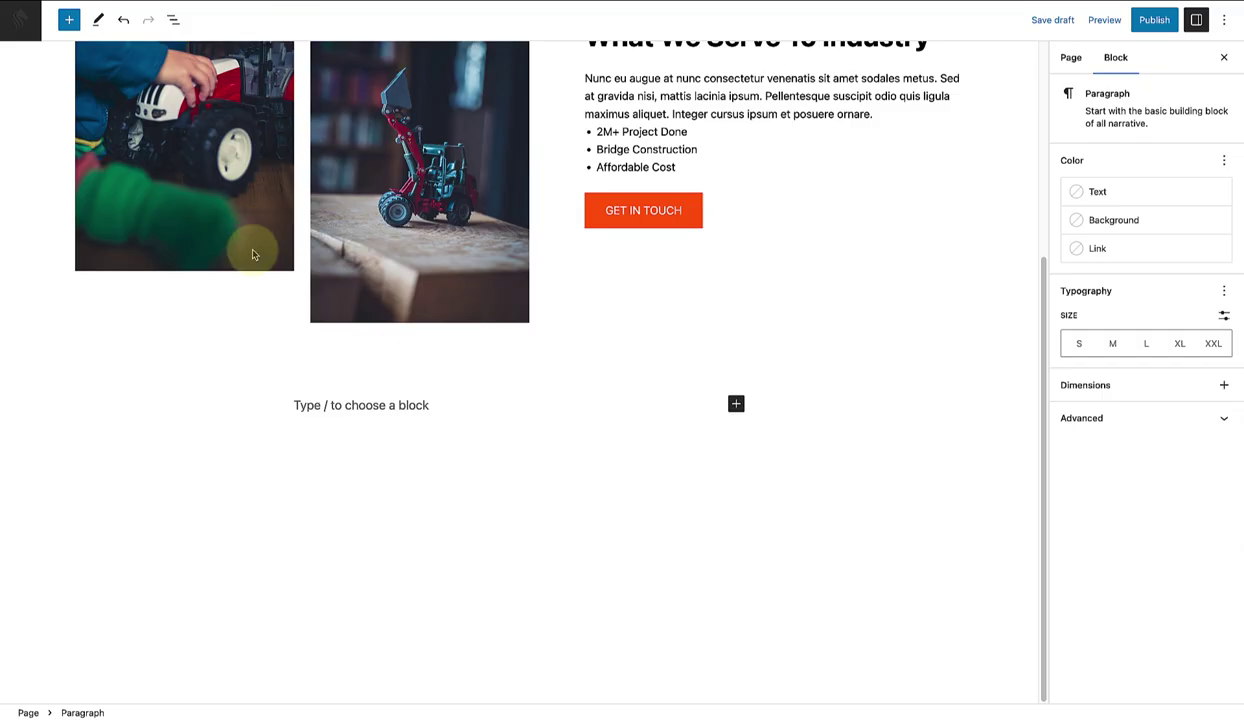
{"action": "key", "text": "ctrl+v"}
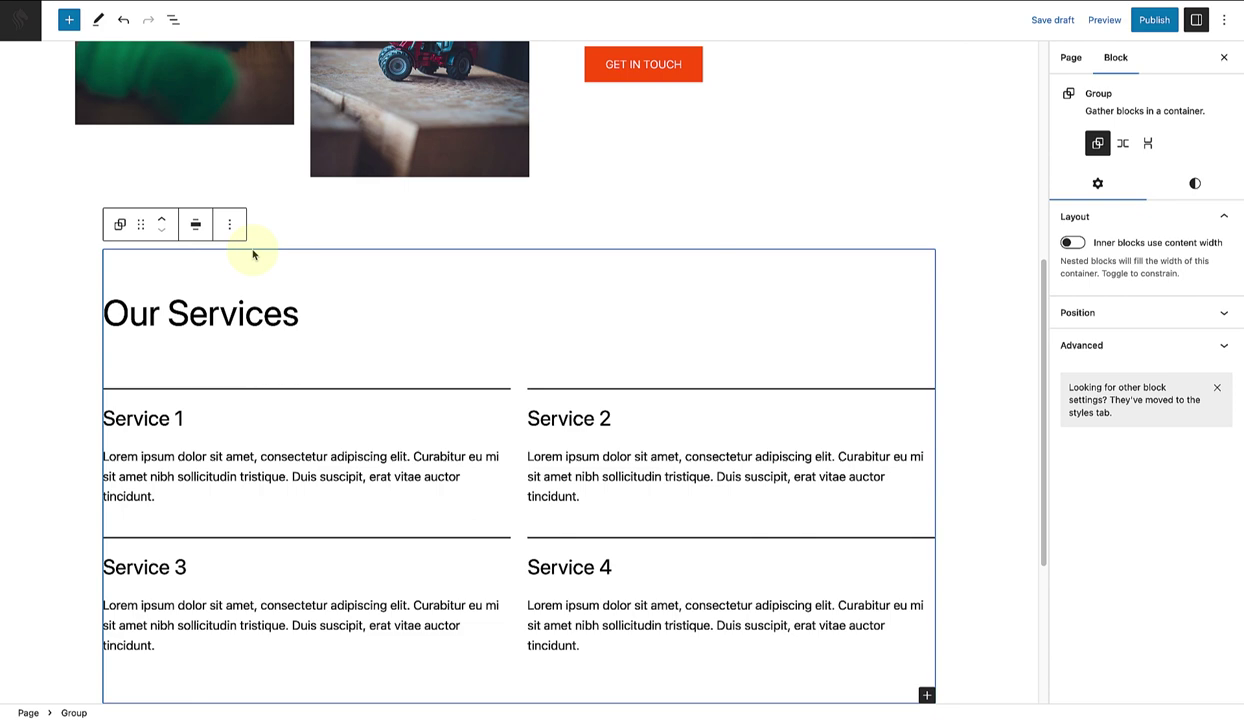
{"action": "key", "text": "Return"}
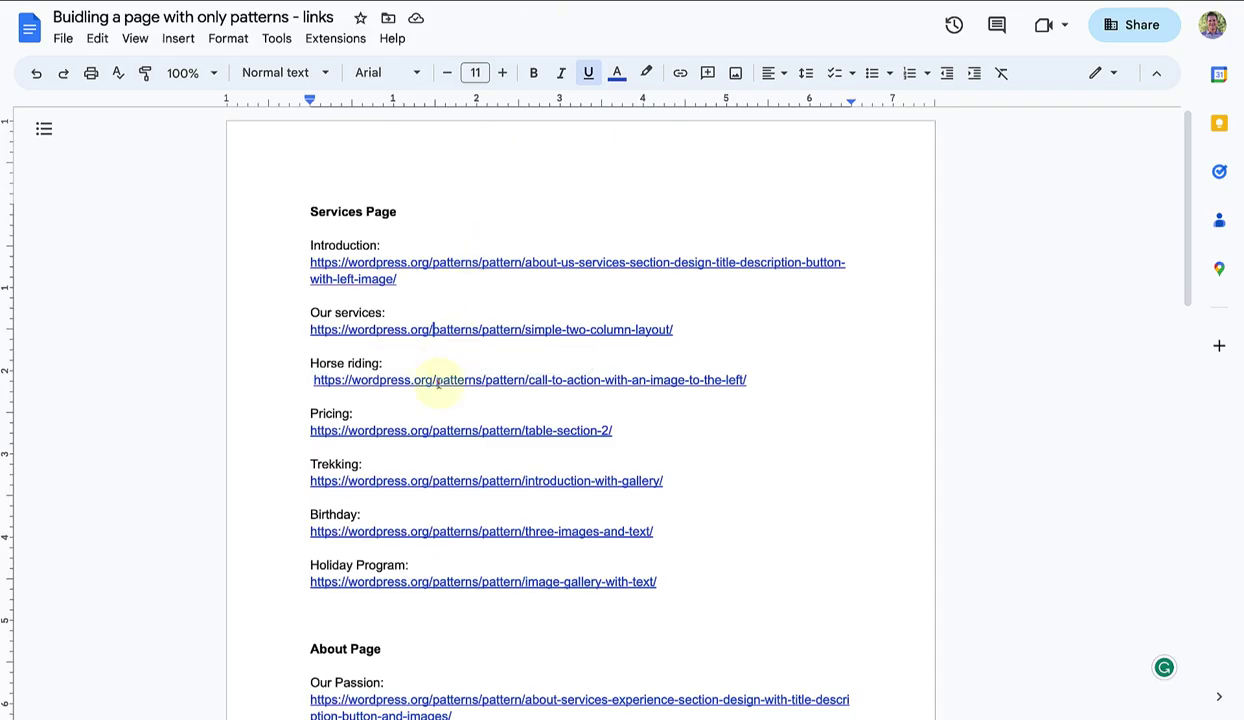
- Copy the Horse riding pattern, Call to action with an image to the left, and paste it below the Our Services section
{"action": "left_click", "coordinate": [438, 381]}
{"action": "left_click", "coordinate": [433, 406]}
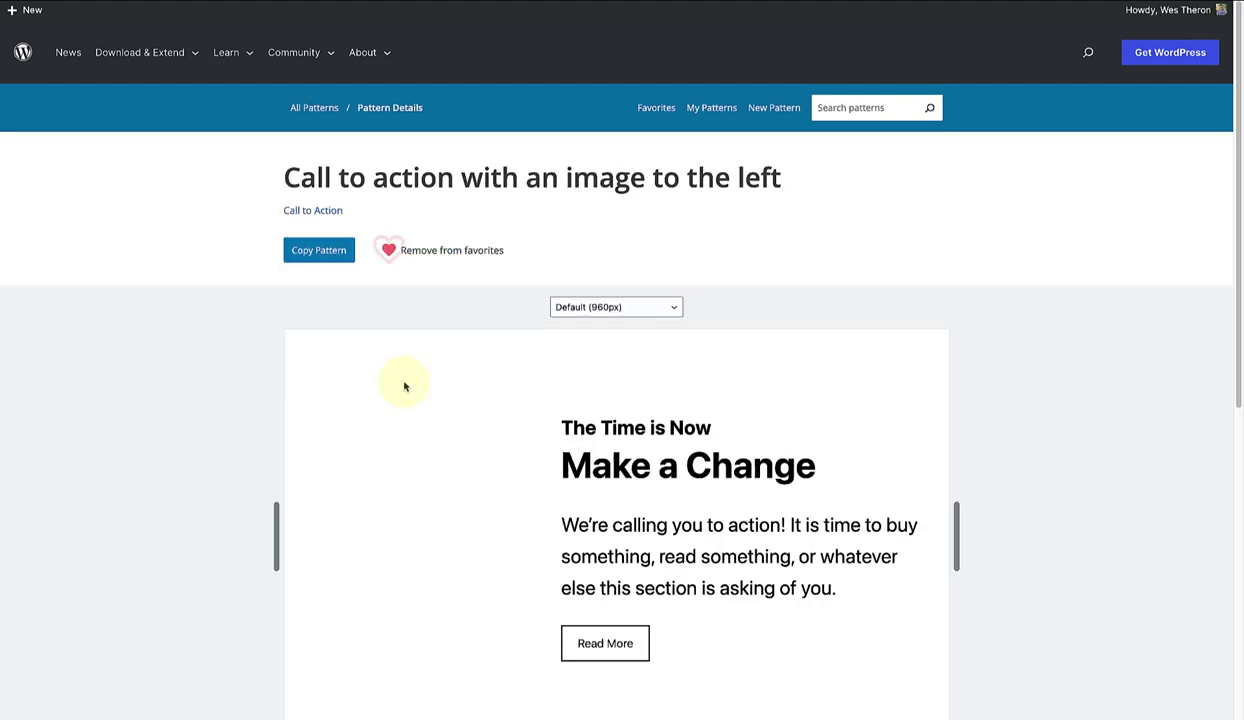
{"action": "left_click", "coordinate": [320, 252]}
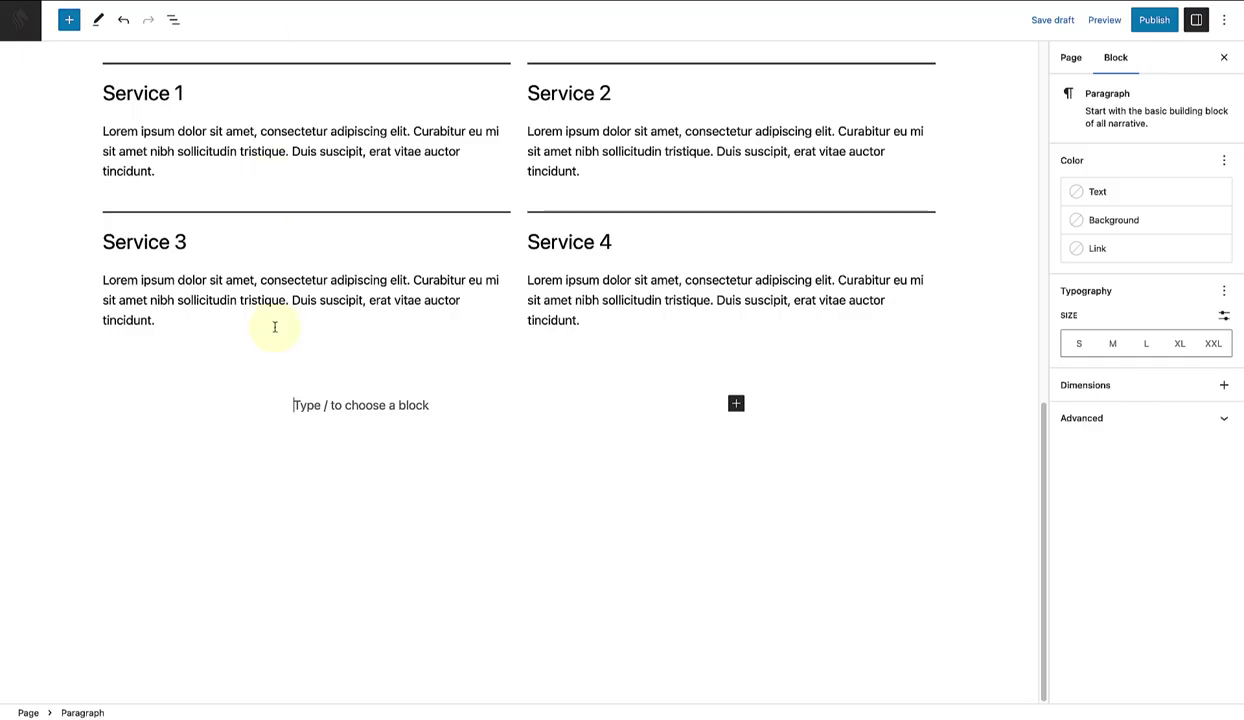
{"action": "key", "text": "ctrl+v"}
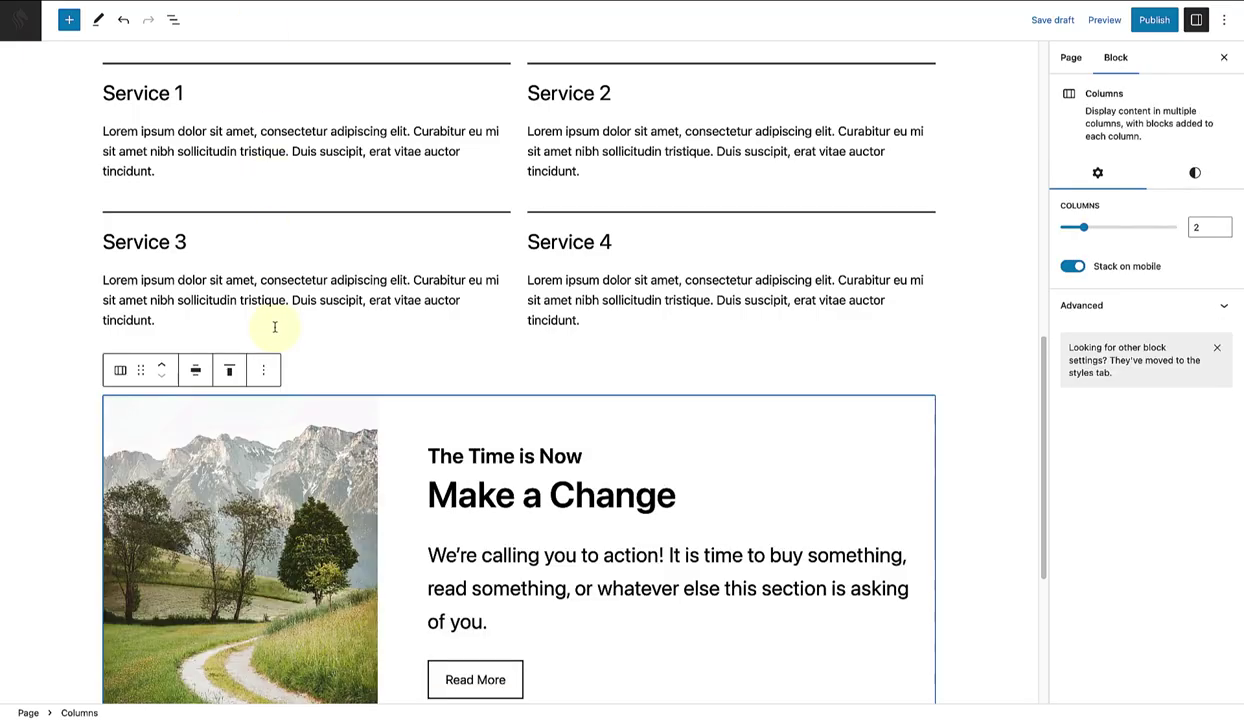
- Examine the assembled Services page from the introduction pattern through the table, gallery and image-with-text patterns
{"action": "scroll", "coordinate": [300, 340], "scroll_direction": "down", "scroll_amount": 1}
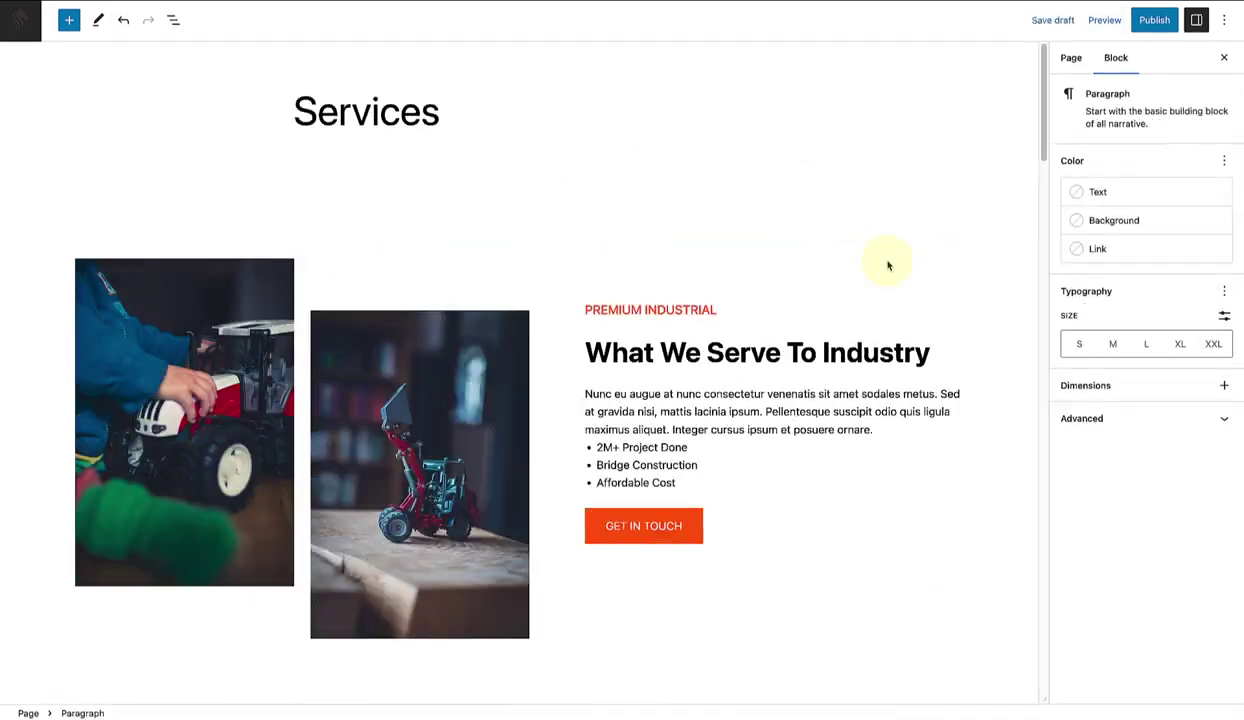
{"action": "scroll", "coordinate": [887, 262], "scroll_direction": "down", "scroll_amount": 1}
{"action": "scroll", "coordinate": [887, 262], "scroll_direction": "down", "scroll_amount": 5}
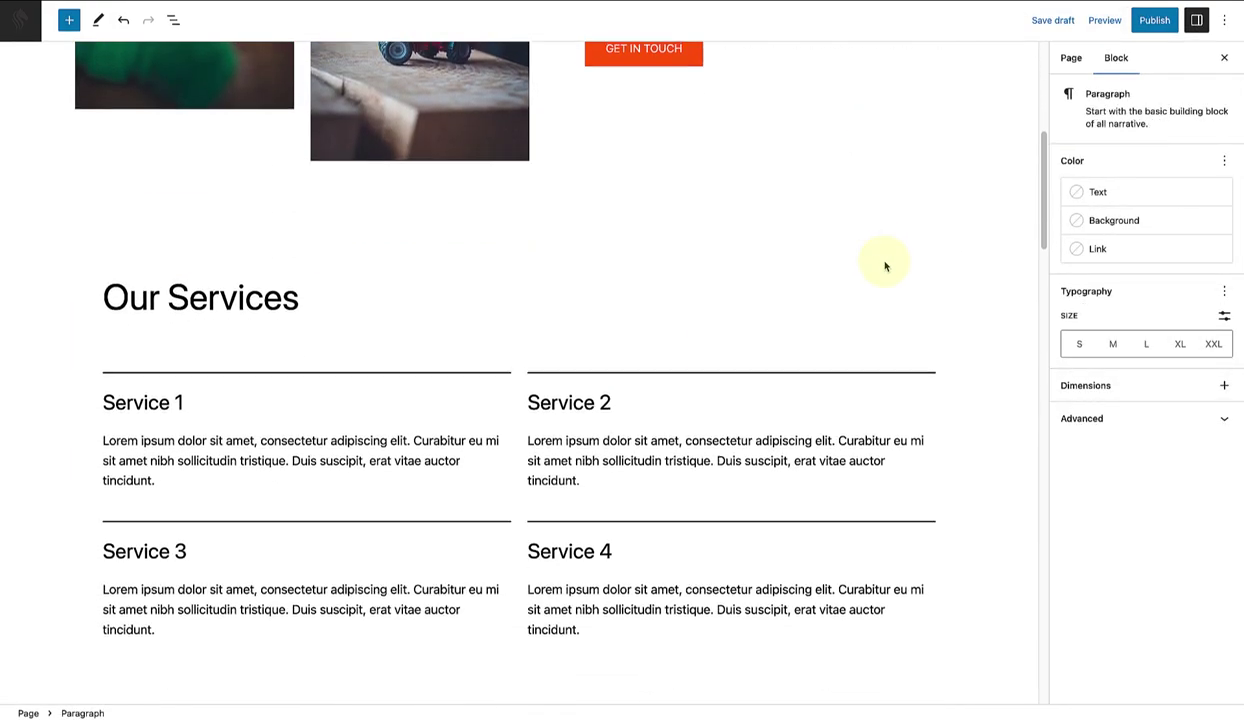
{"action": "scroll", "coordinate": [885, 265], "scroll_direction": "down", "scroll_amount": 5}
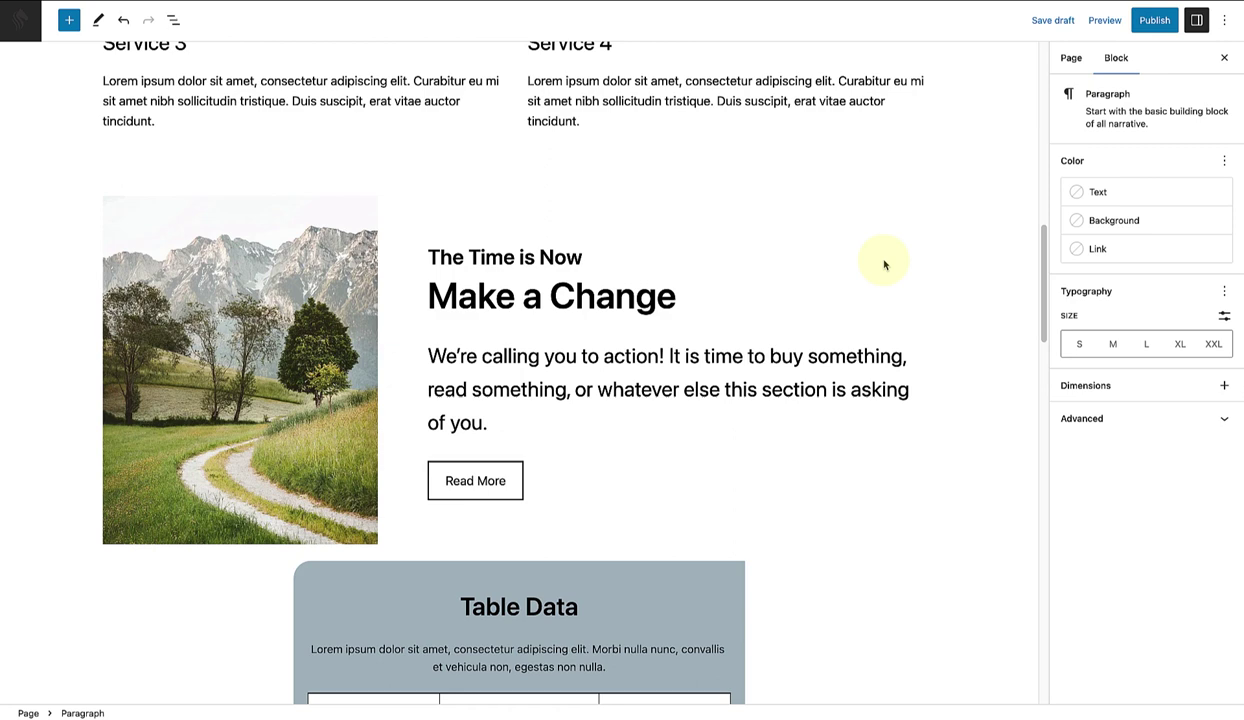
{"action": "scroll", "coordinate": [885, 260], "scroll_direction": "down", "scroll_amount": 5}
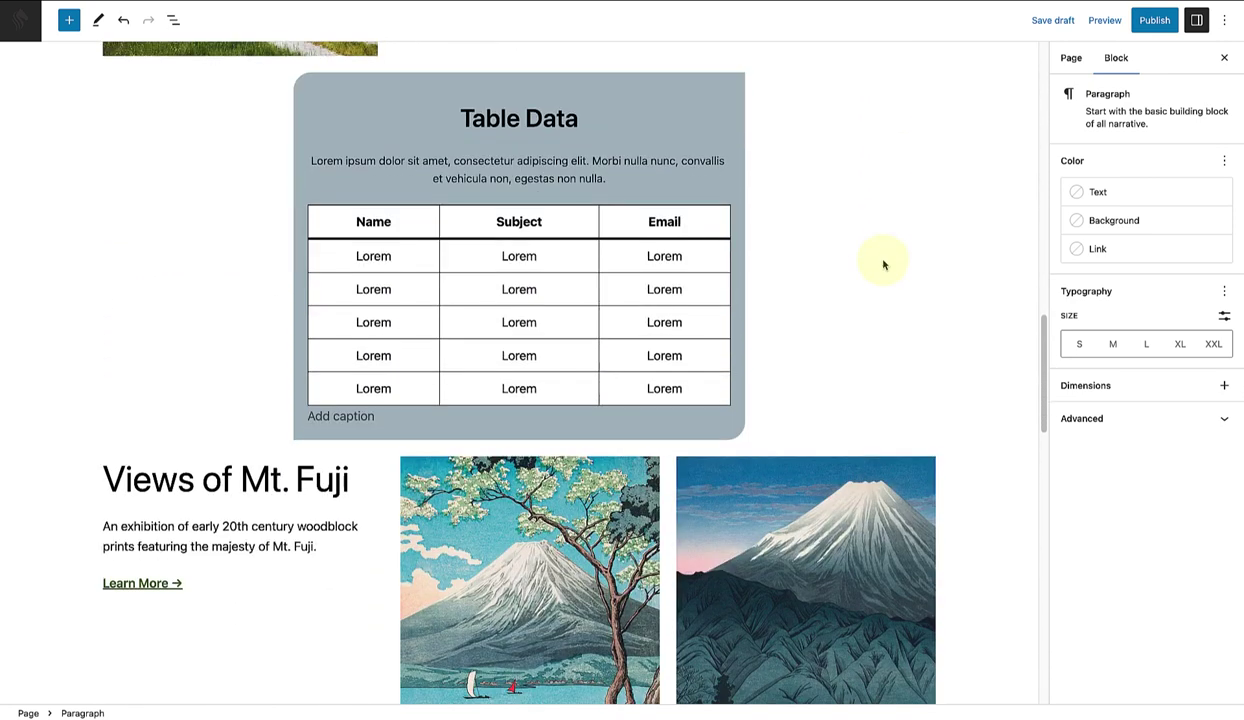
{"action": "scroll", "coordinate": [883, 264], "scroll_direction": "down", "scroll_amount": 5}
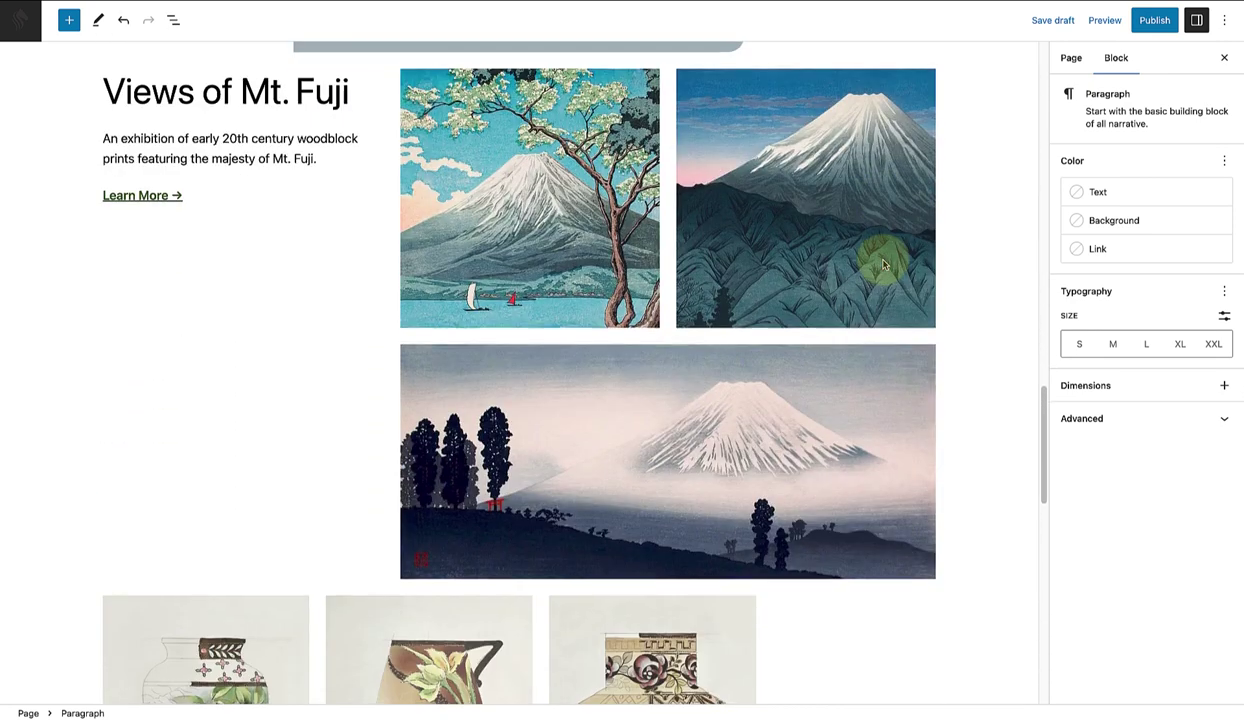
{"action": "scroll", "coordinate": [883, 264], "scroll_direction": "down", "scroll_amount": 5}
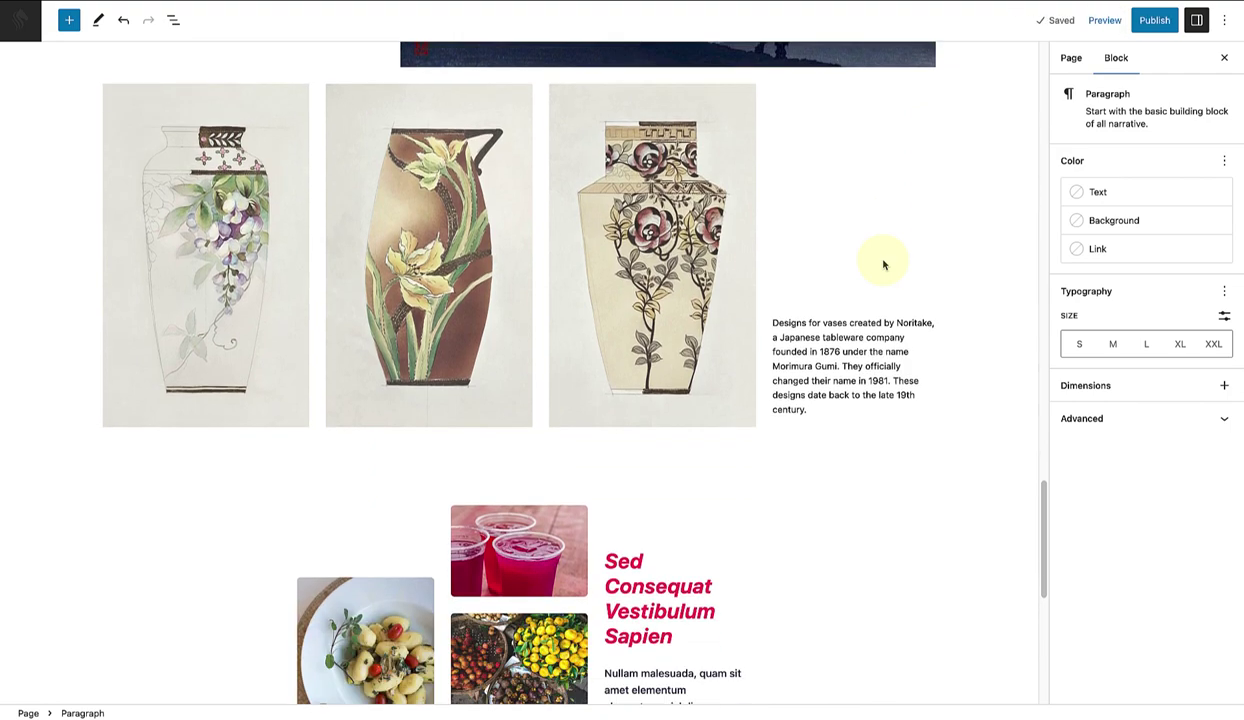
{"action": "scroll", "coordinate": [883, 263], "scroll_direction": "down", "scroll_amount": 1}
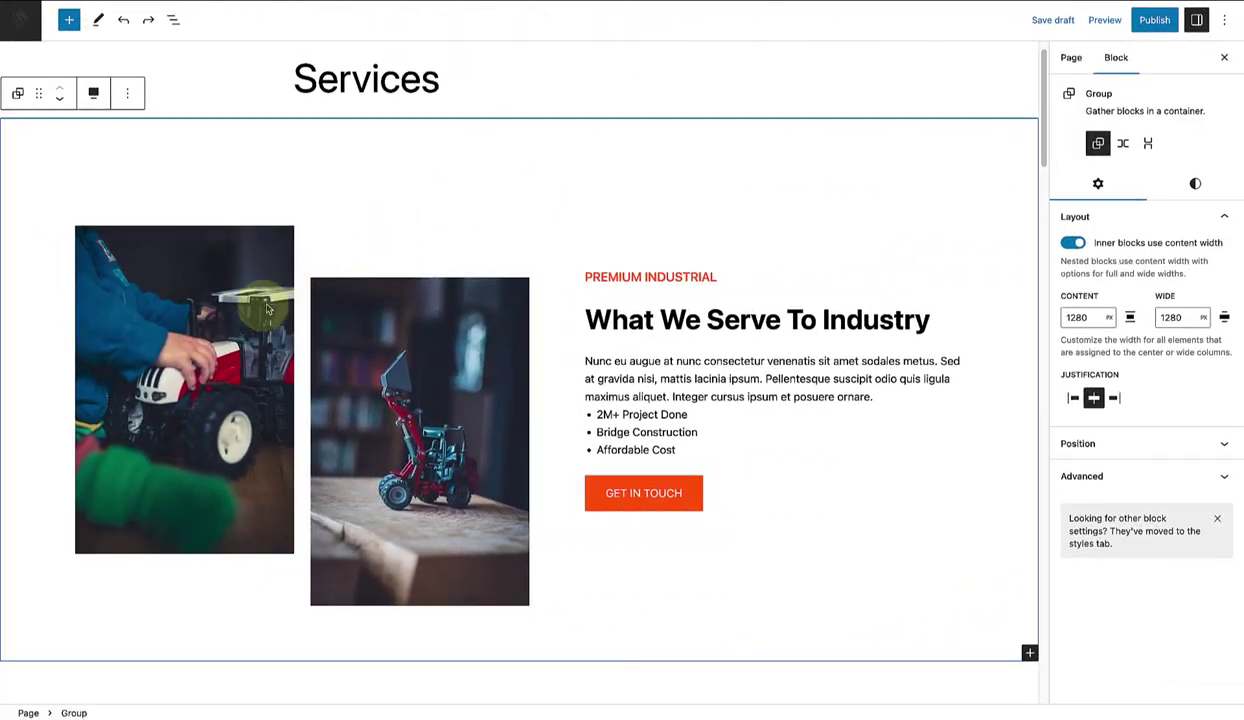
- Replace the introduction's toy tractor image with the media library photo of two riders on a beach
{"action": "left_click", "coordinate": [200, 336]}
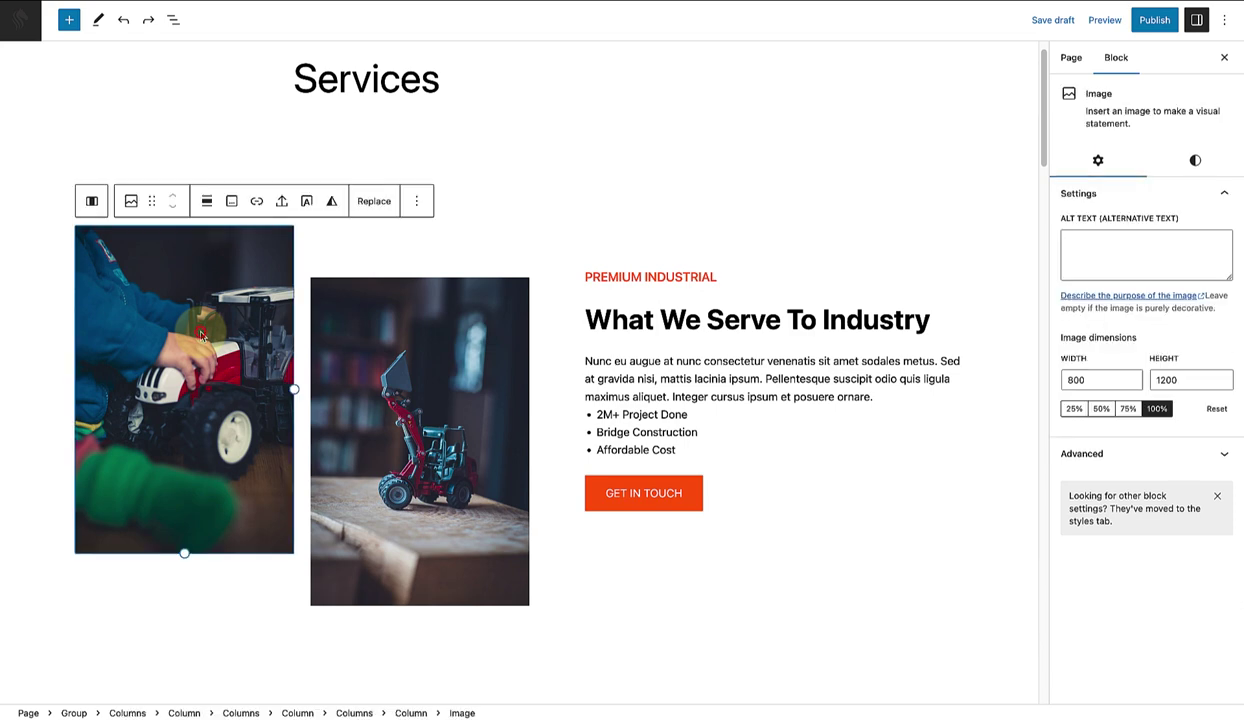
{"action": "left_click", "coordinate": [374, 203]}
{"action": "left_click", "coordinate": [385, 244]}
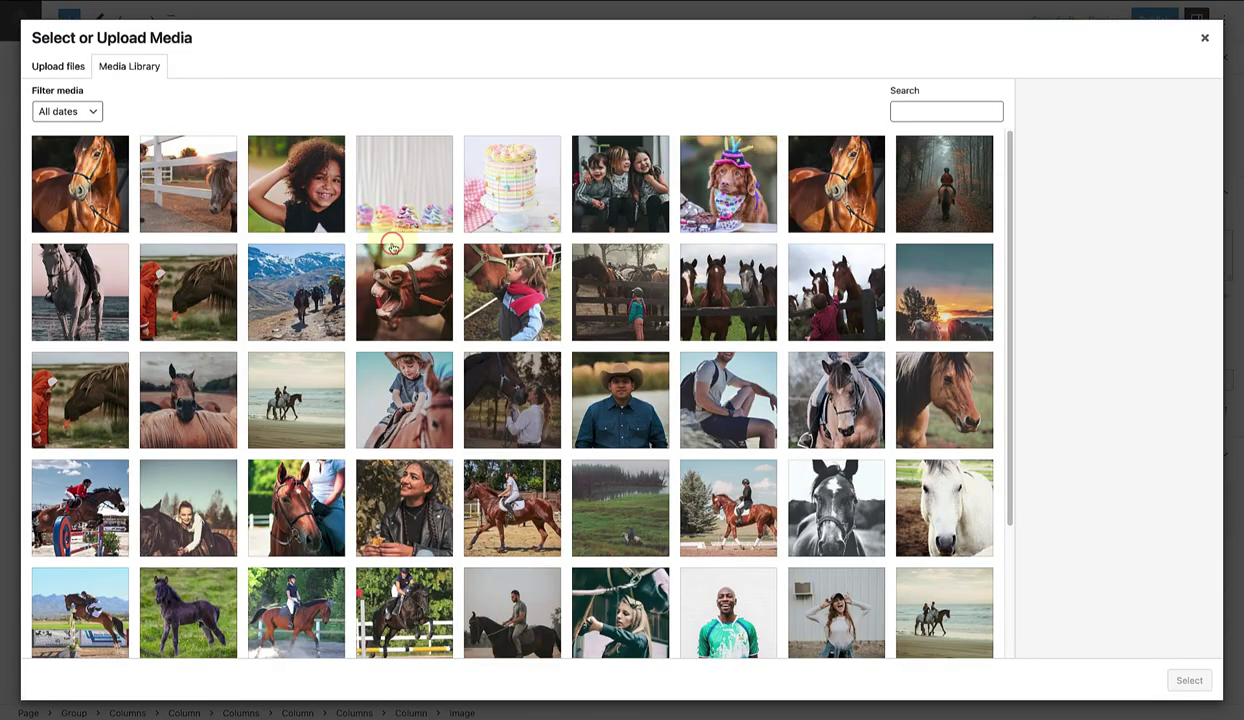
{"action": "left_click", "coordinate": [293, 361]}
{"action": "left_click", "coordinate": [1184, 679]}
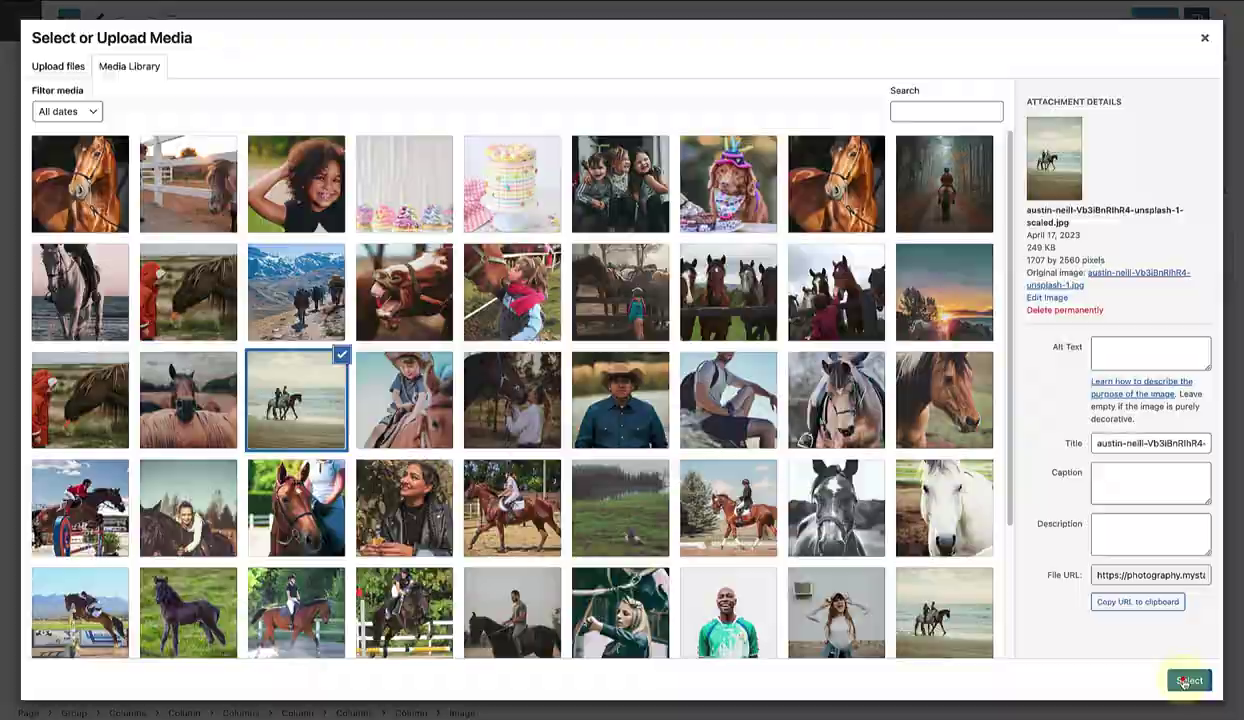
- Replace the introduction's second image with the media library photo of a horse resting its head on another horse's back
{"action": "left_click", "coordinate": [432, 386]}
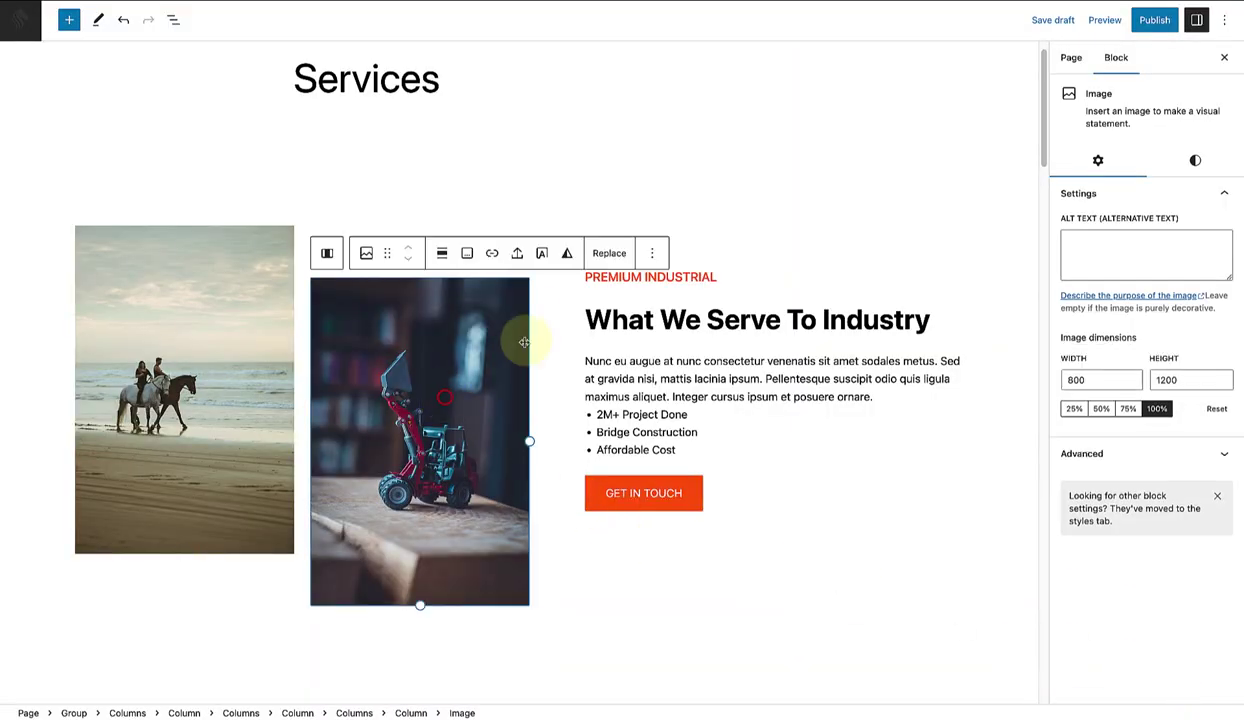
{"action": "left_click", "coordinate": [608, 254]}
{"action": "left_click", "coordinate": [630, 297]}
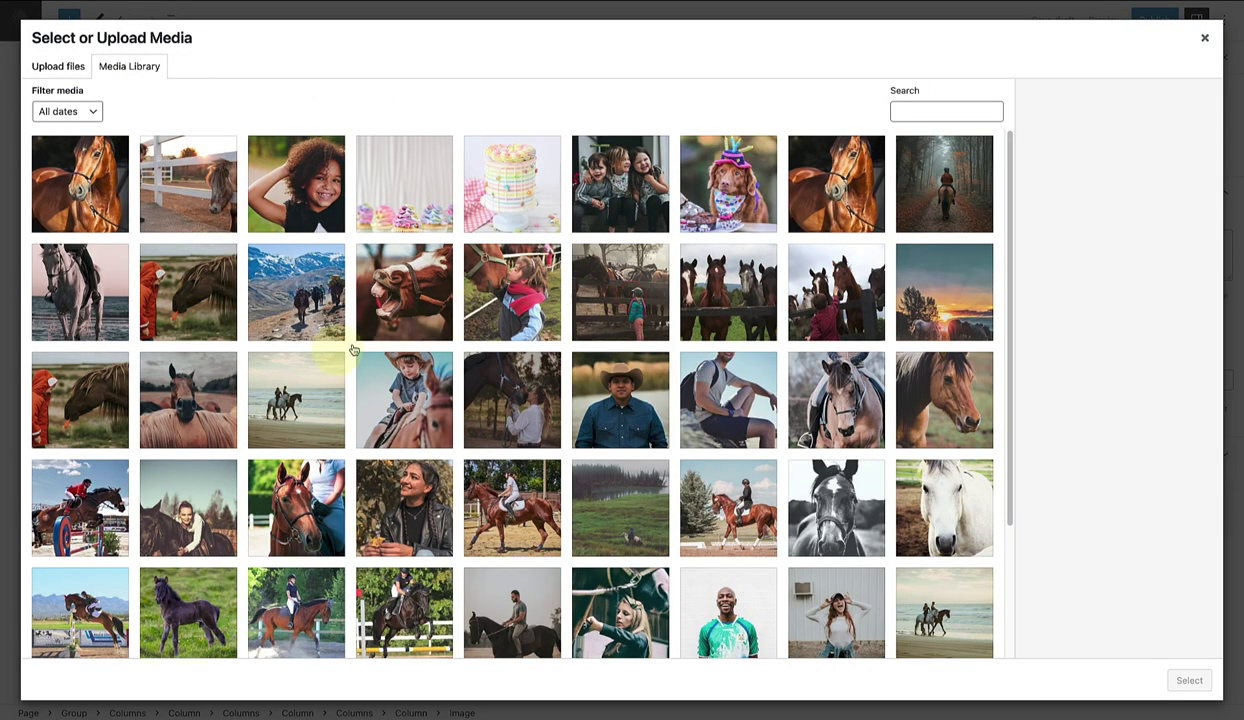
{"action": "left_click", "coordinate": [221, 394]}
{"action": "left_click", "coordinate": [1189, 680]}
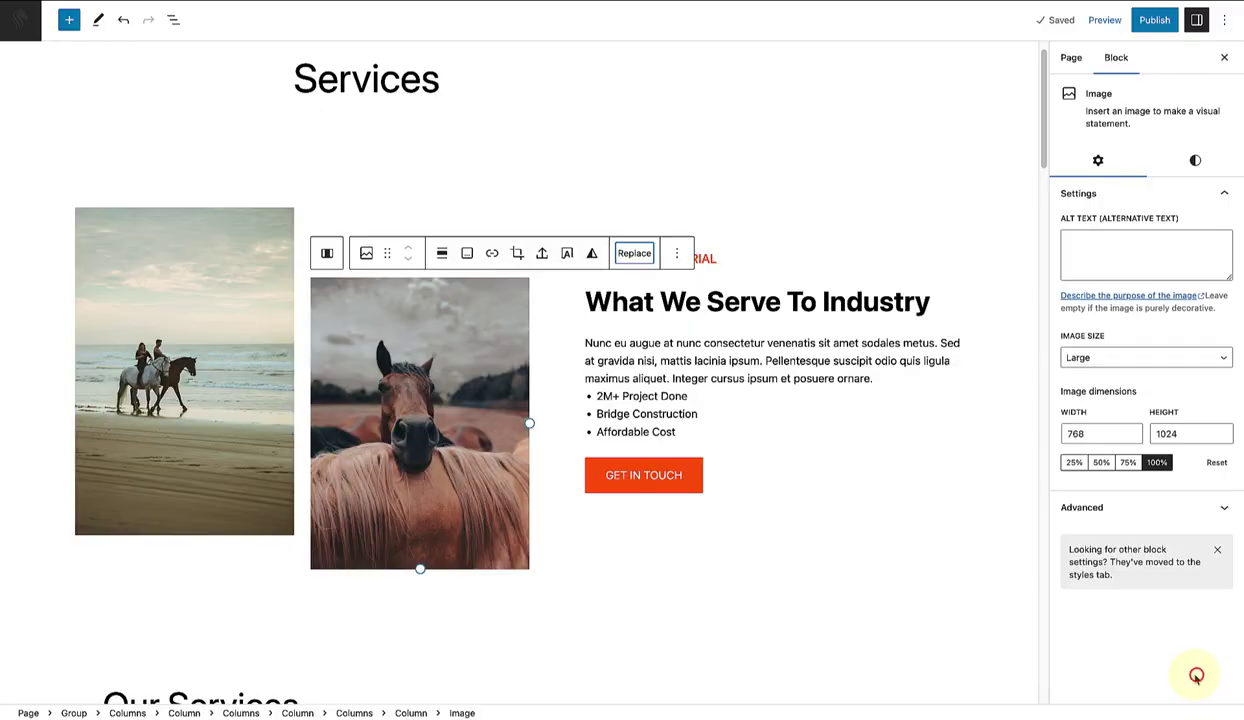
- Replace the introduction heading's text with "Connecting with nature one stride and at a time"
{"action": "left_click", "coordinate": [727, 300]}
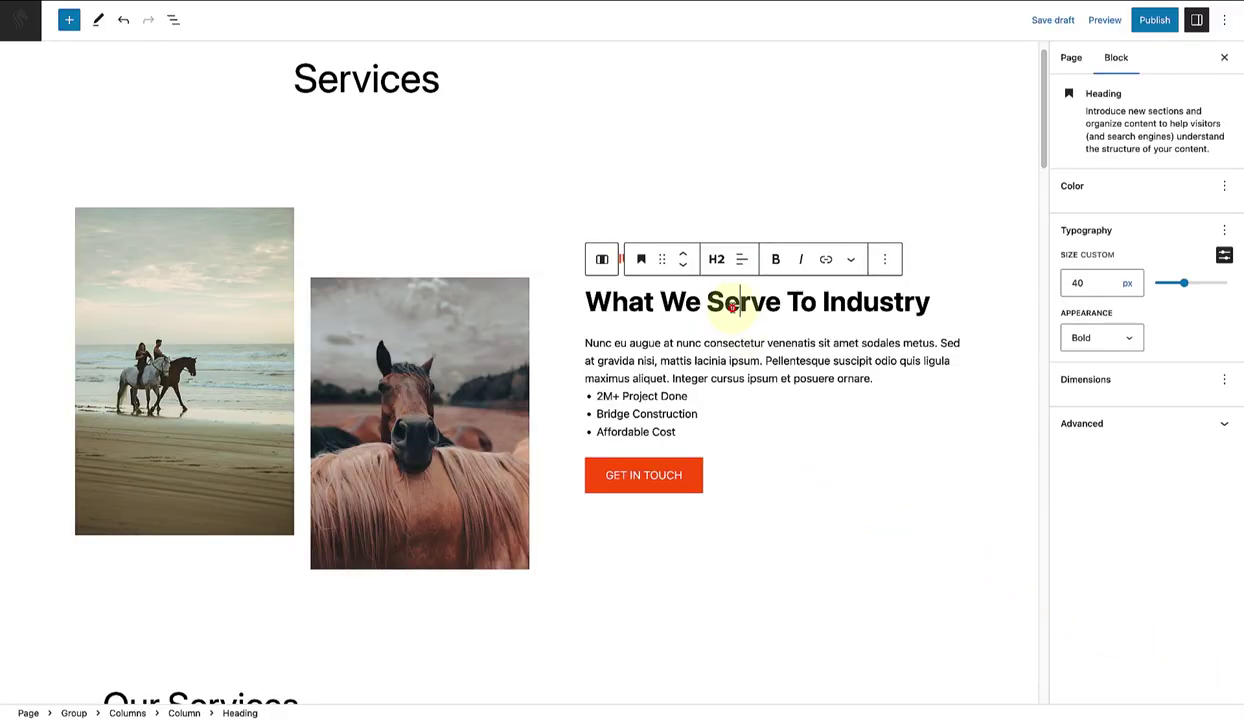
{"action": "mouse_move", "coordinate": [583, 302]}
{"action": "left_mouse_down"}
{"action": "mouse_move", "coordinate": [825, 318]}
{"action": "mouse_move", "coordinate": [930, 302]}
{"action": "mouse_move", "coordinate": [583, 300]}
{"action": "left_mouse_up"}
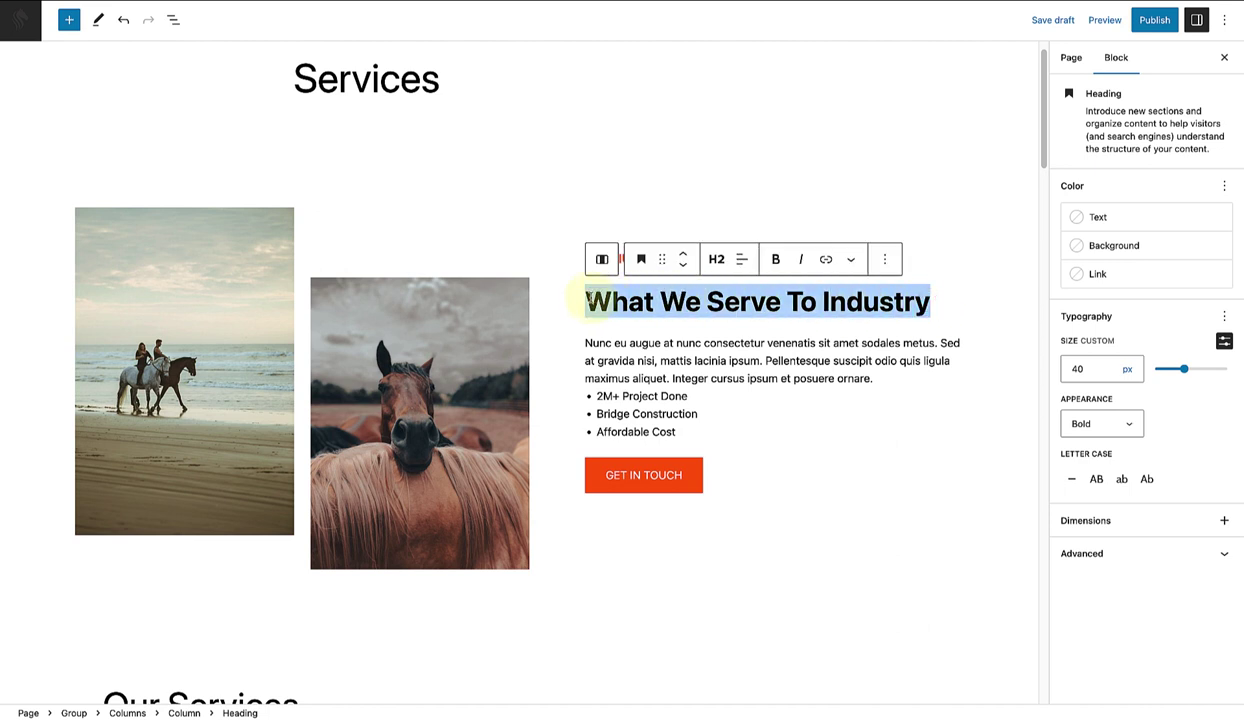
{"action": "type", "text": "Connecting with nature one stride and at a time"}
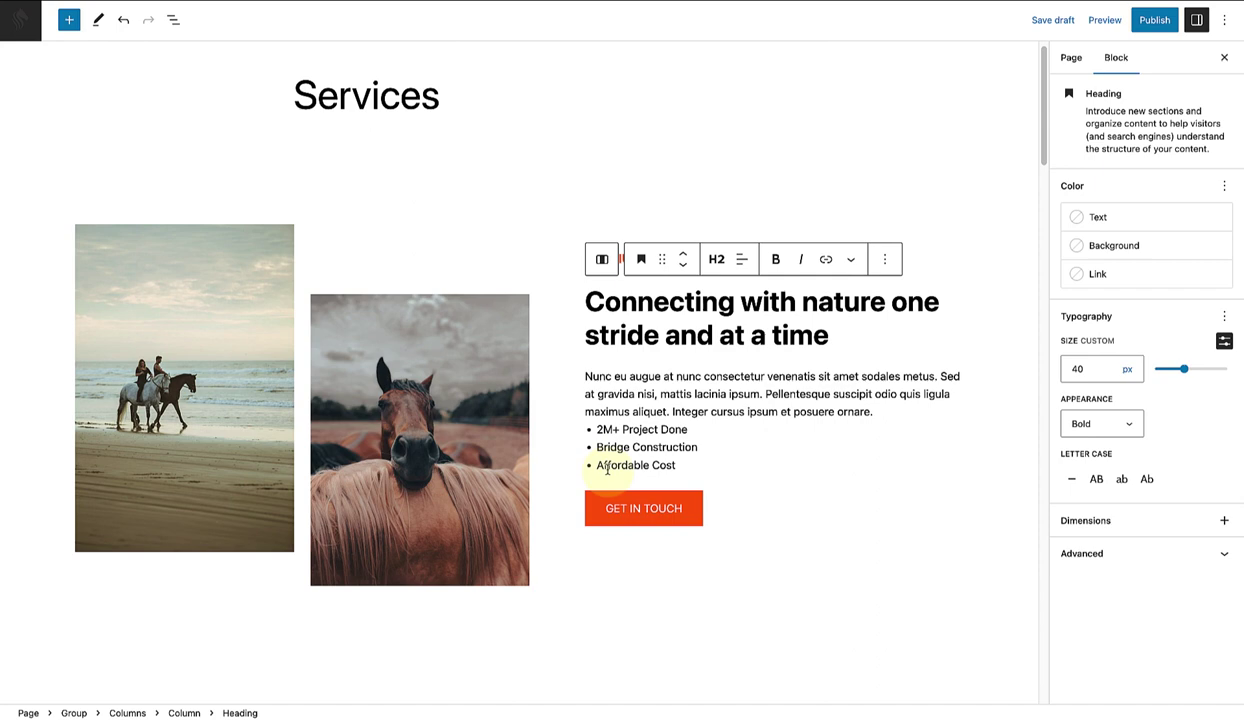
- Set the background color of the Get in touch button to Vivid cyan blue
{"action": "left_click", "coordinate": [629, 507]}
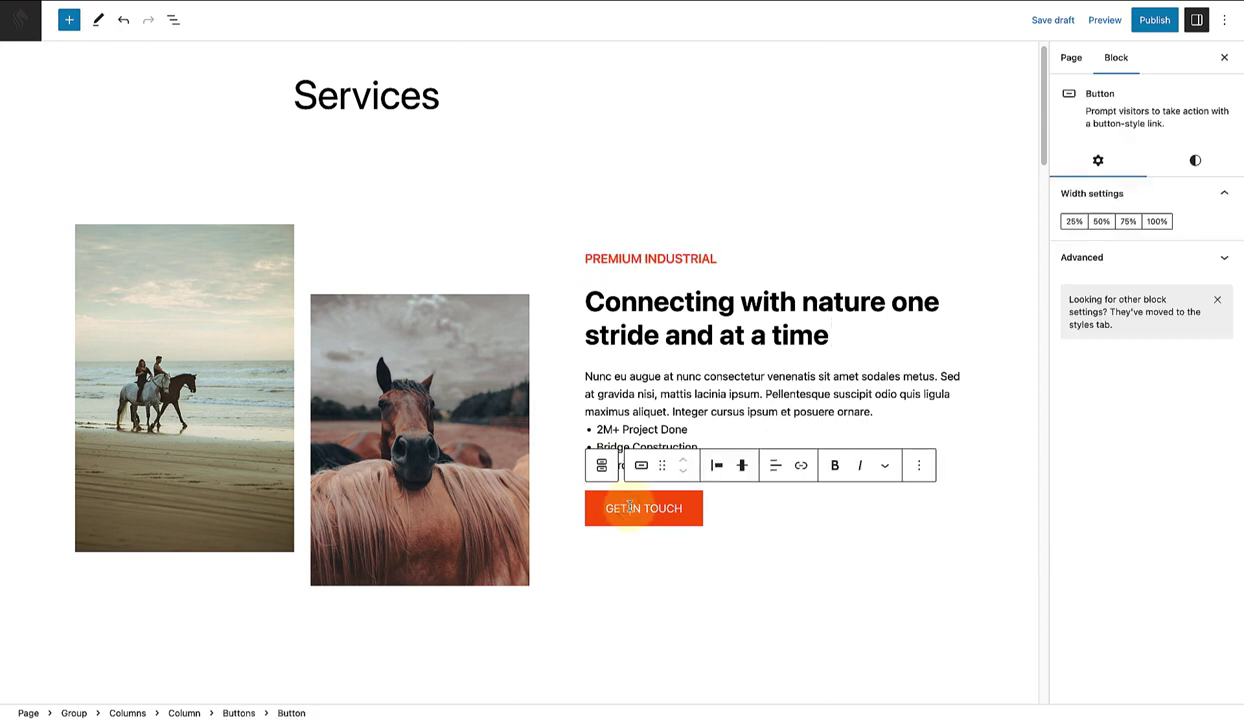
{"action": "left_click", "coordinate": [1195, 163]}
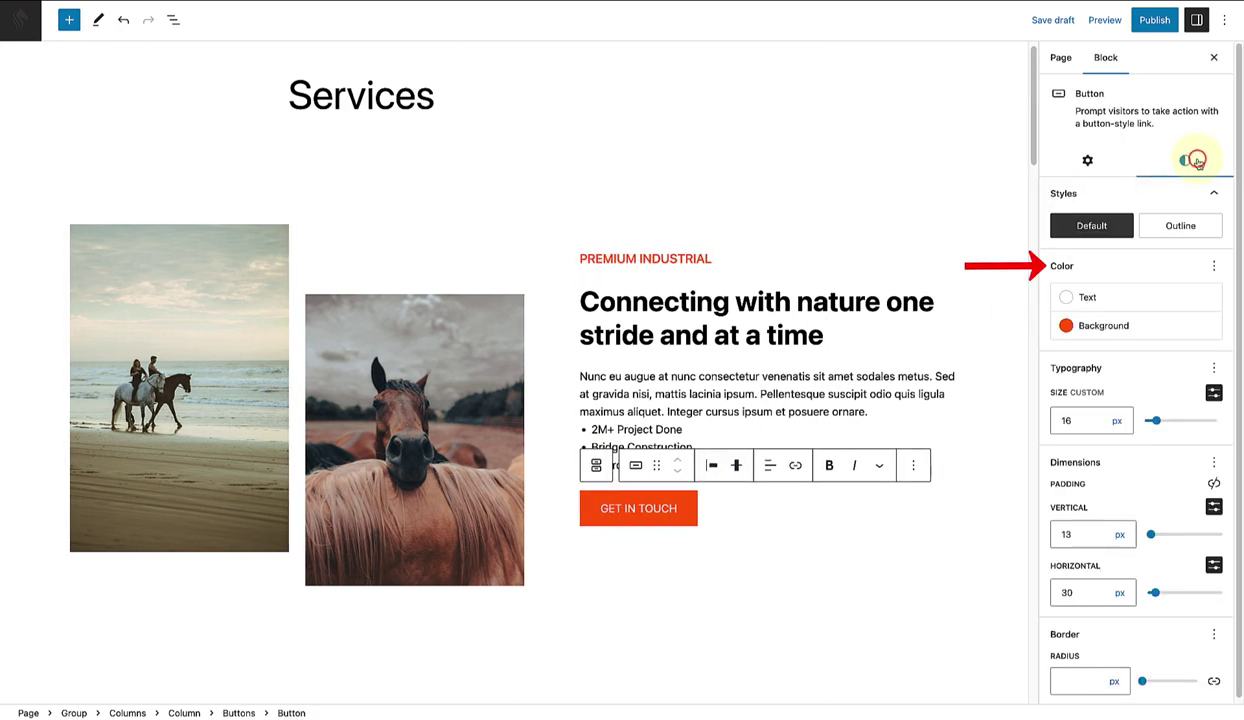
{"action": "left_click", "coordinate": [1108, 326]}
{"action": "left_click", "coordinate": [977, 518]}
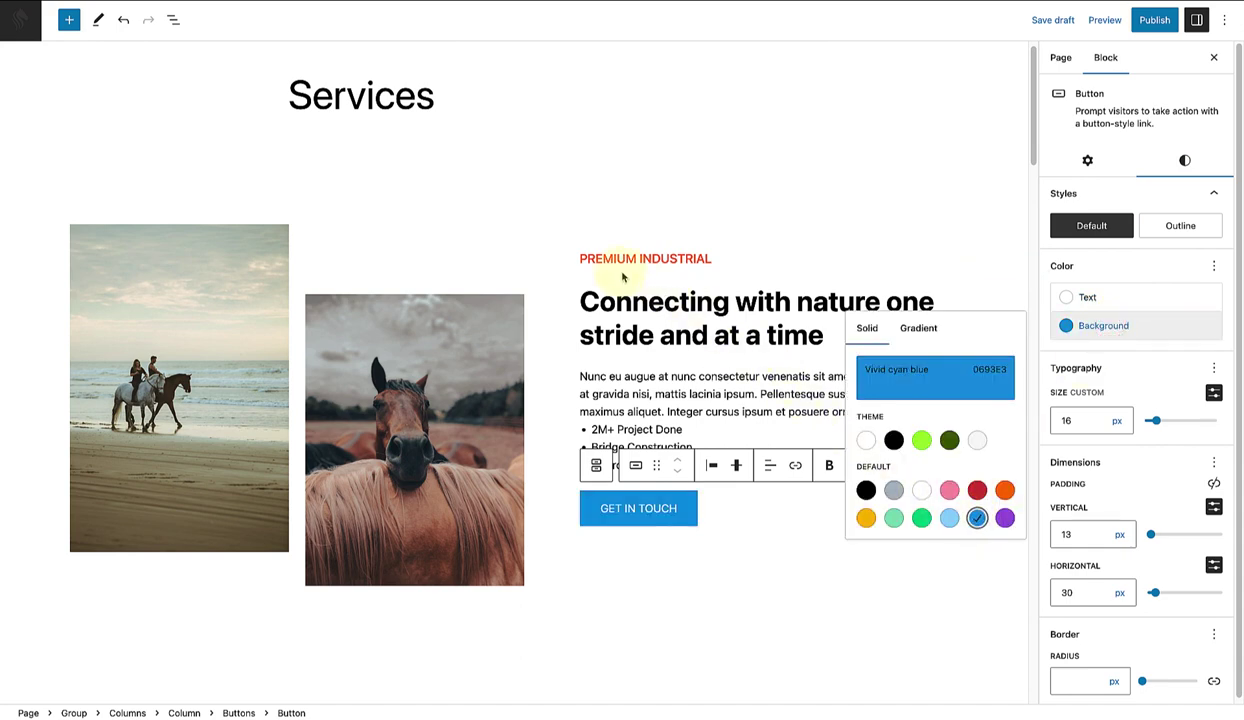
- Transform the "PREMIUM INDUSTRIAL" heading into a paragraph and replace its text with "HORSE SPECIALISTS"
{"action": "left_click_drag", "start_coordinate": [579, 259], "coordinate": [716, 259]}
{"action": "left_click", "coordinate": [642, 225]}
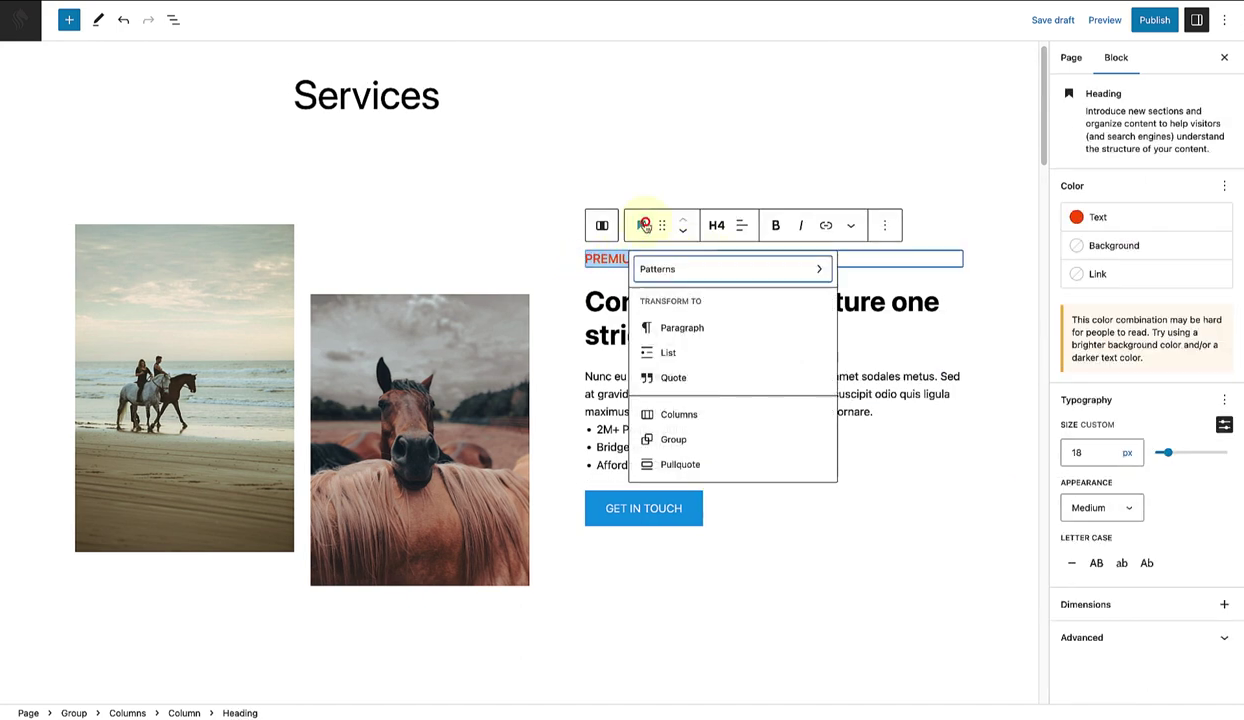
{"action": "left_click", "coordinate": [672, 330]}
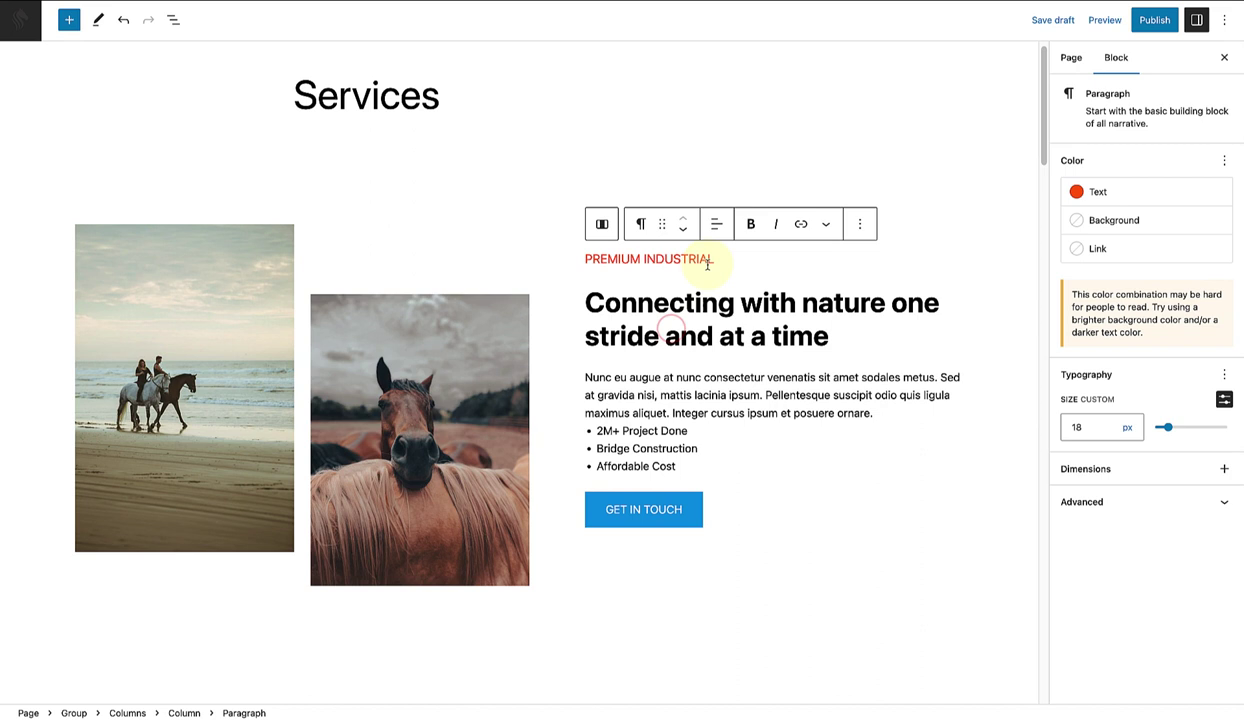
{"action": "left_click_drag", "start_coordinate": [716, 259], "coordinate": [587, 258]}
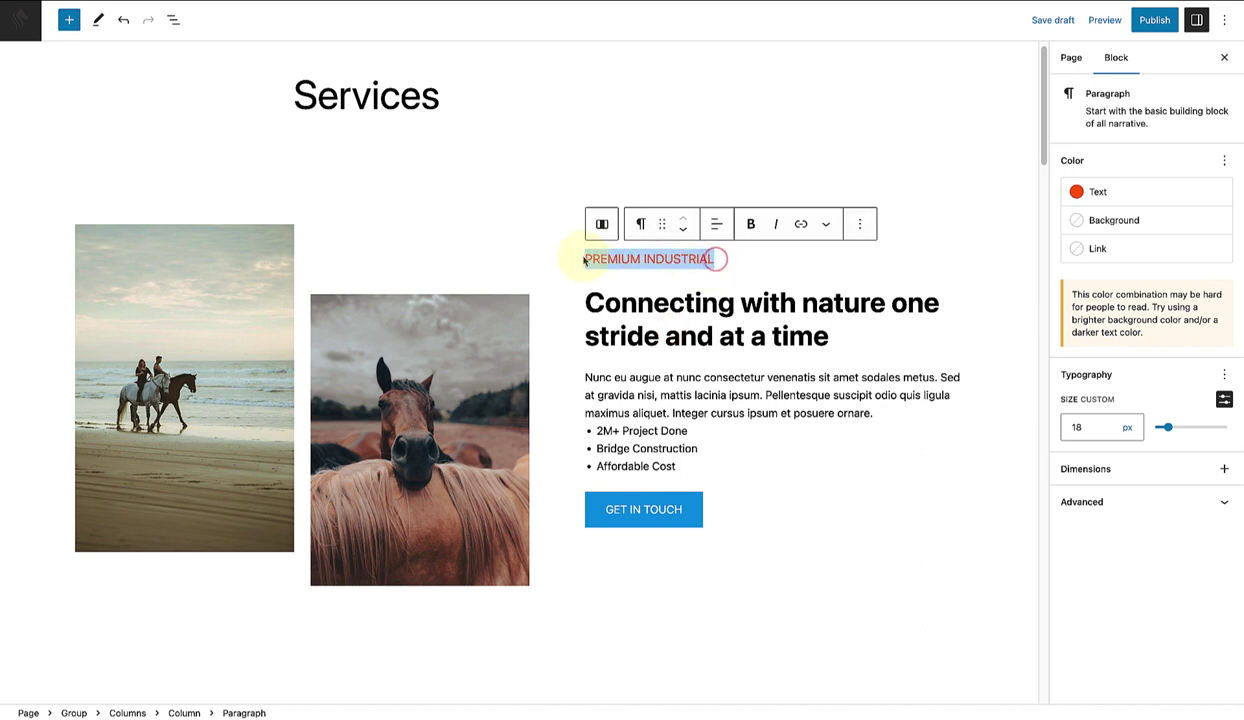
{"action": "type", "text": "HORSE SPECIALISTS"}
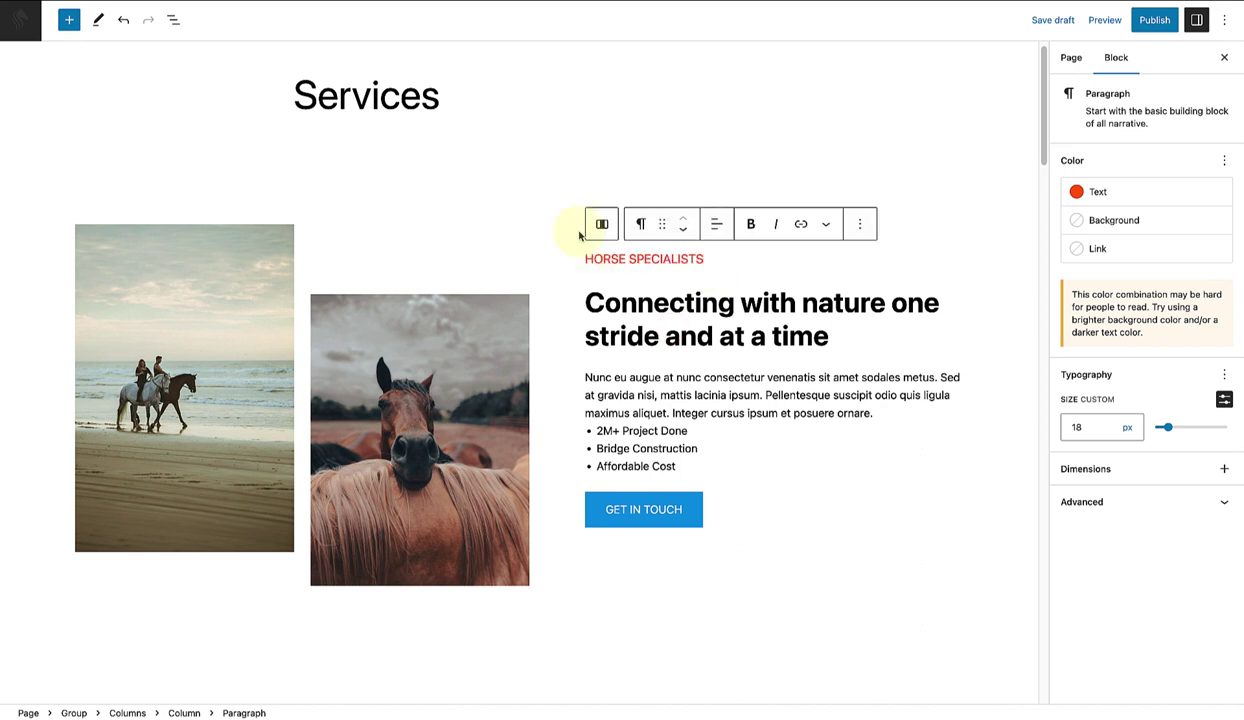
- Set the text color of the "HORSE SPECIALISTS" paragraph to Vivid cyan blue
{"action": "left_click_drag", "start_coordinate": [705, 259], "coordinate": [577, 263]}
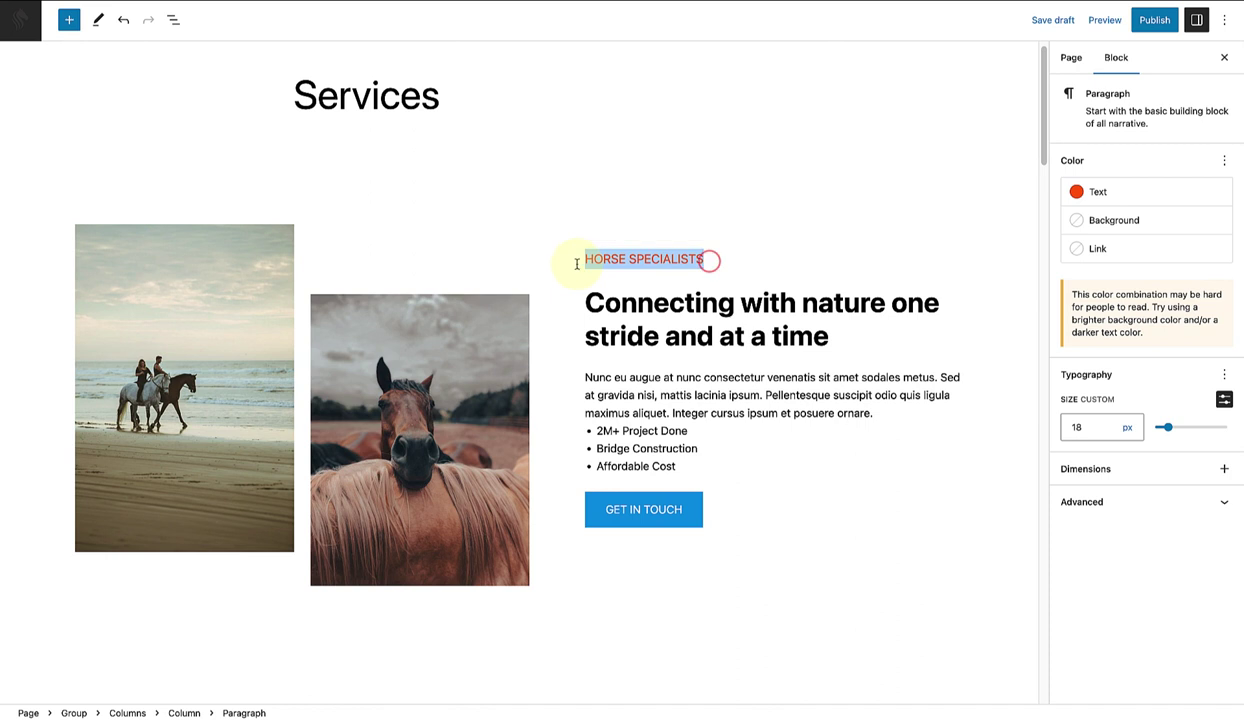
{"action": "left_click", "coordinate": [1090, 192]}
{"action": "left_click", "coordinate": [987, 350]}
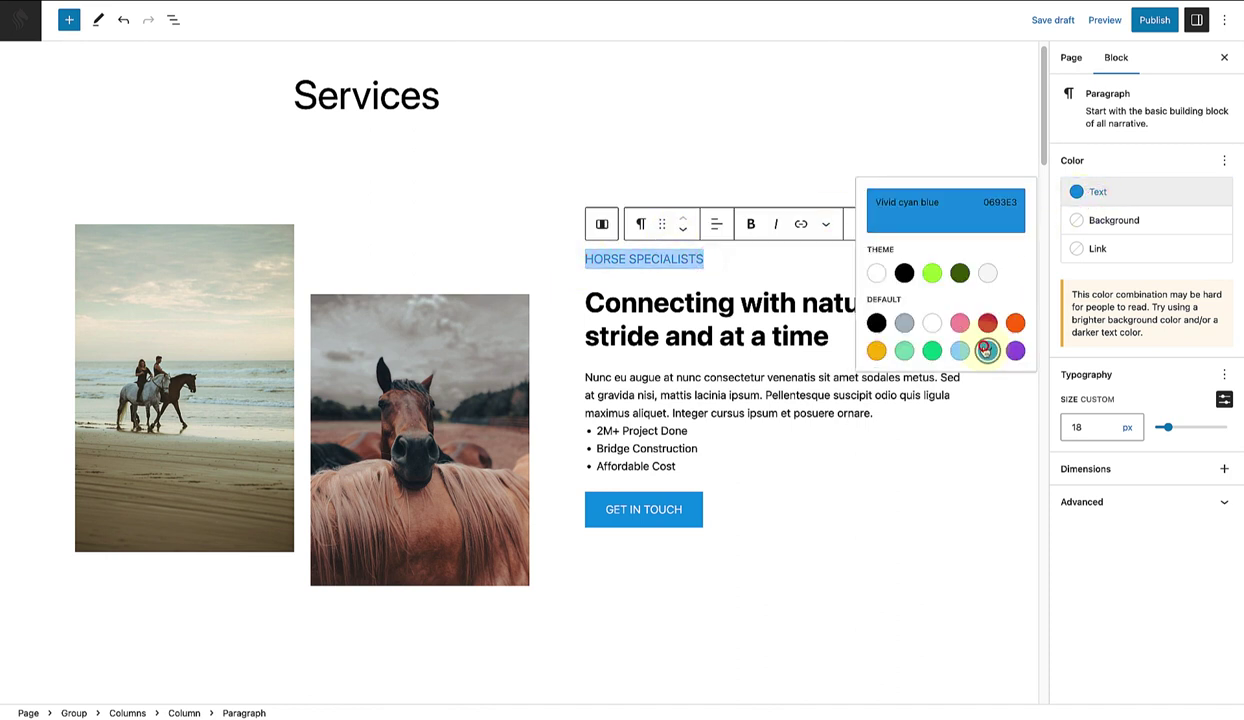
{"action": "left_click", "coordinate": [764, 447]}
{"action": "left_click", "coordinate": [850, 508]}
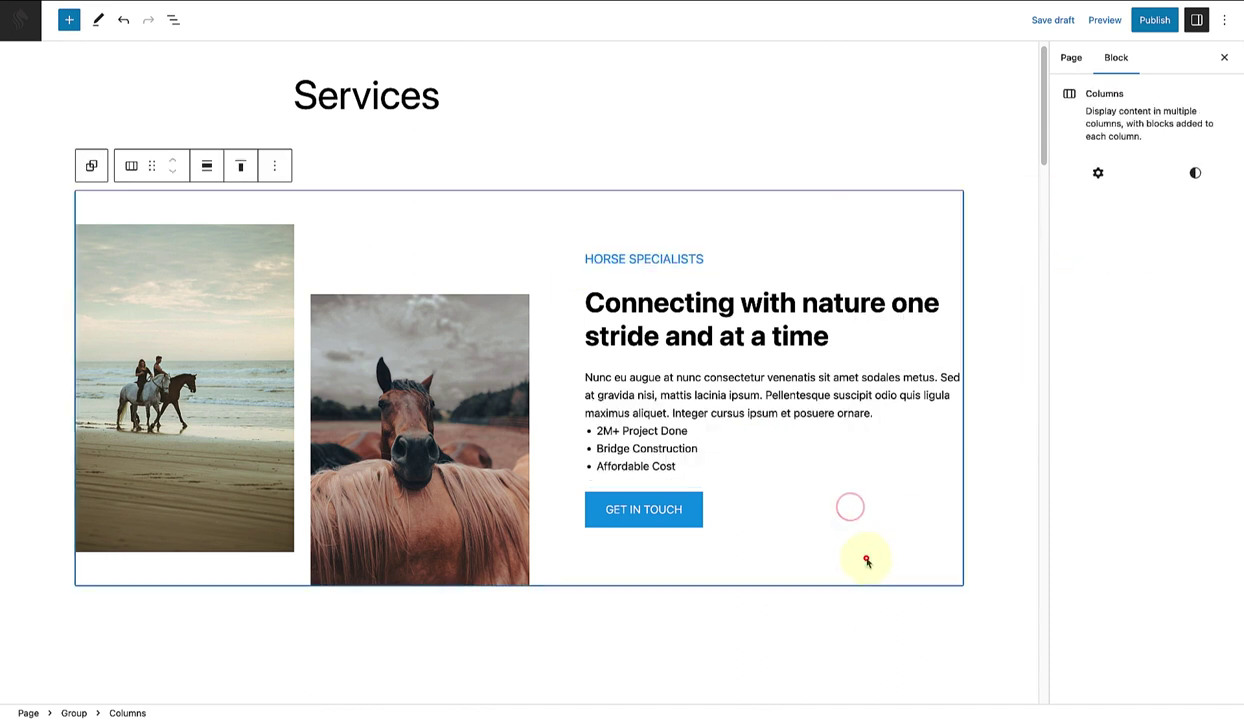
- Set the alignment of the Our Services group to Full width
{"action": "left_click", "coordinate": [866, 558]}
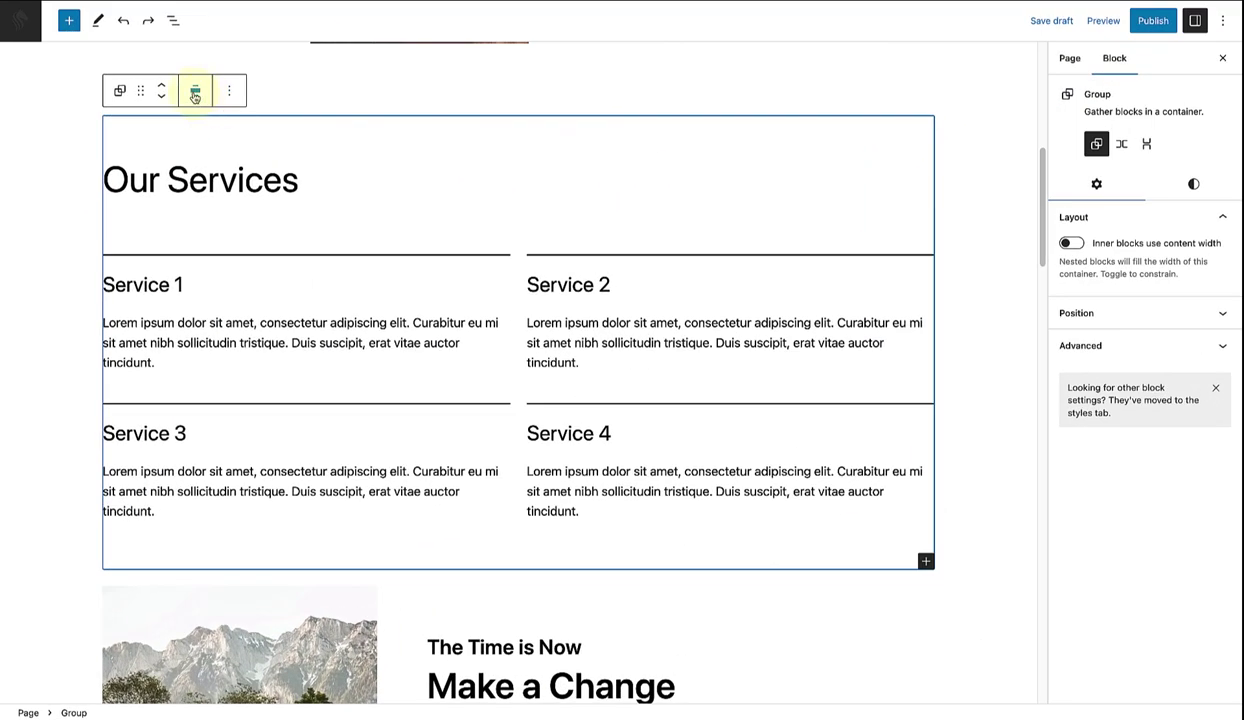
{"action": "left_click", "coordinate": [195, 93]}
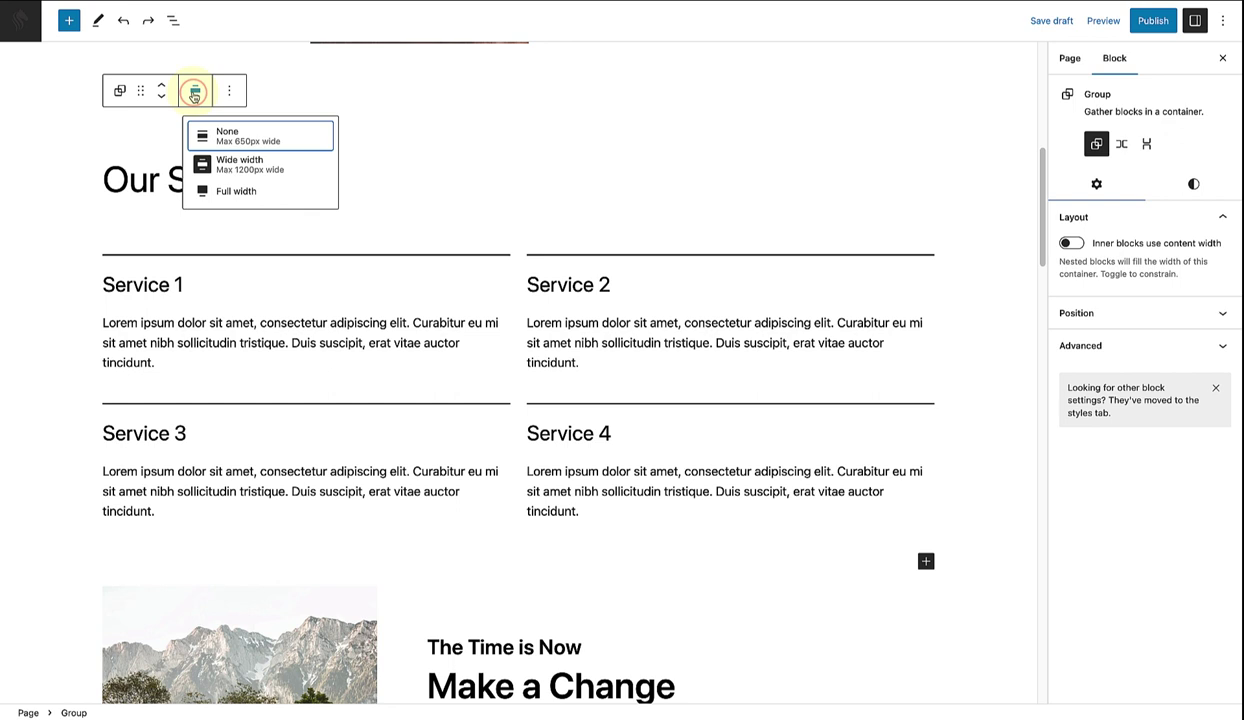
{"action": "left_click", "coordinate": [229, 192]}
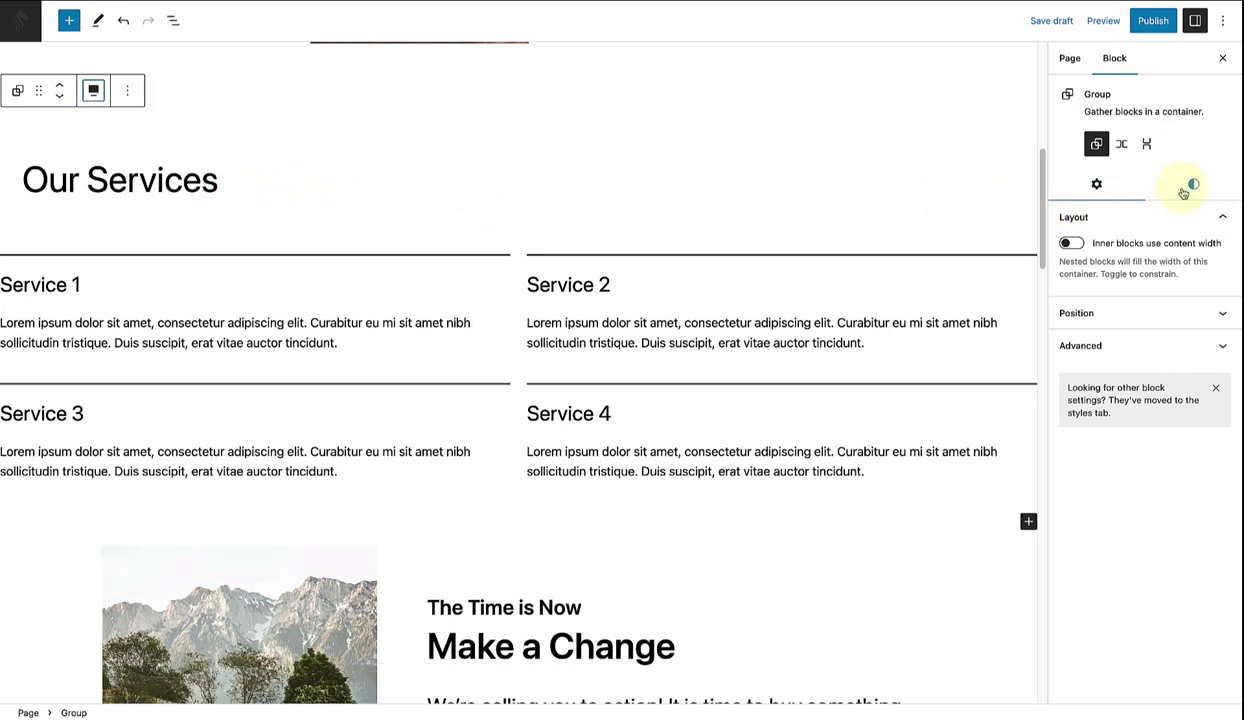
- Set the Our Services group's right and left padding to 60 px and its background to the Tertiary theme color
{"action": "left_click", "coordinate": [1190, 185]}
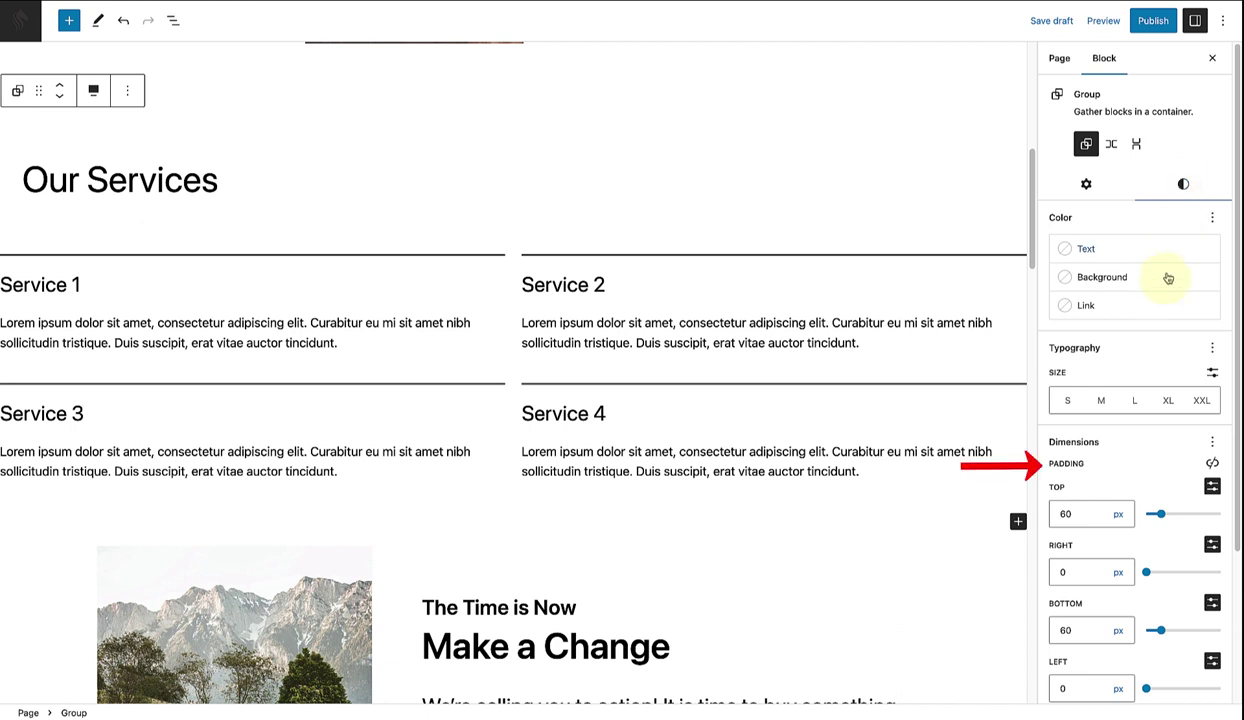
{"action": "left_click", "coordinate": [1080, 572]}
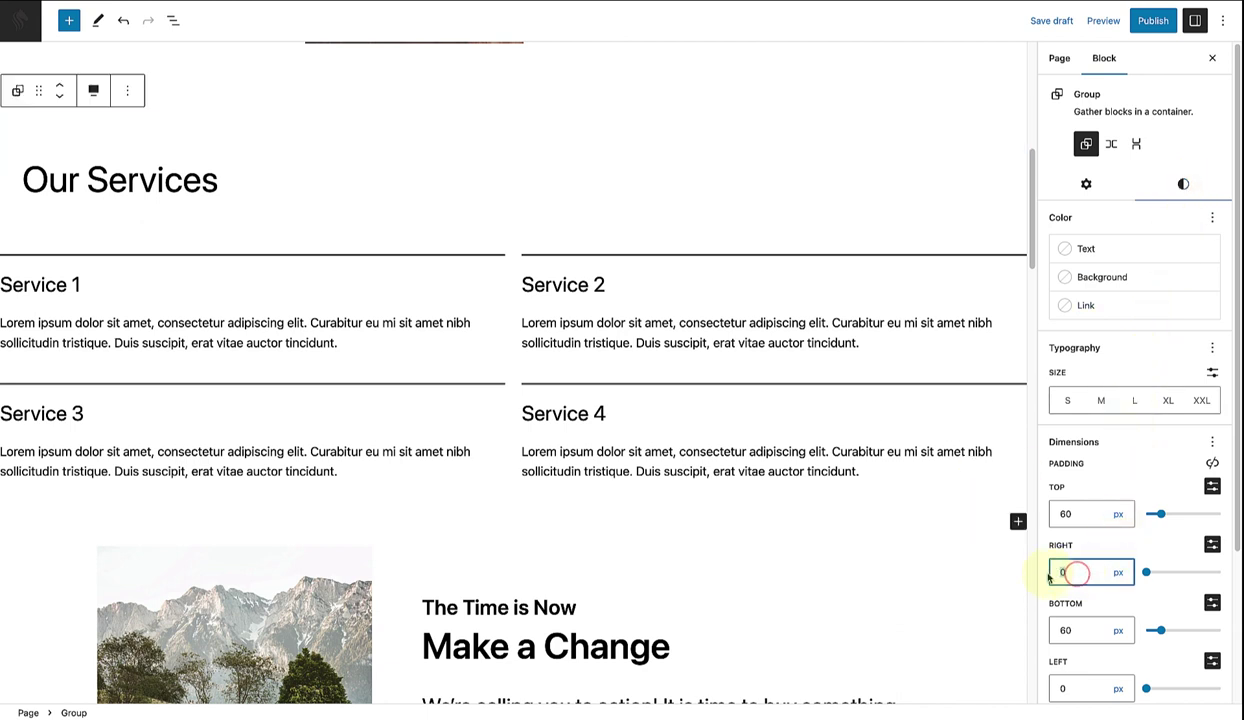
{"action": "type", "text": "6"}
{"action": "scroll", "coordinate": [1115, 600], "scroll_direction": "down", "scroll_amount": 2}
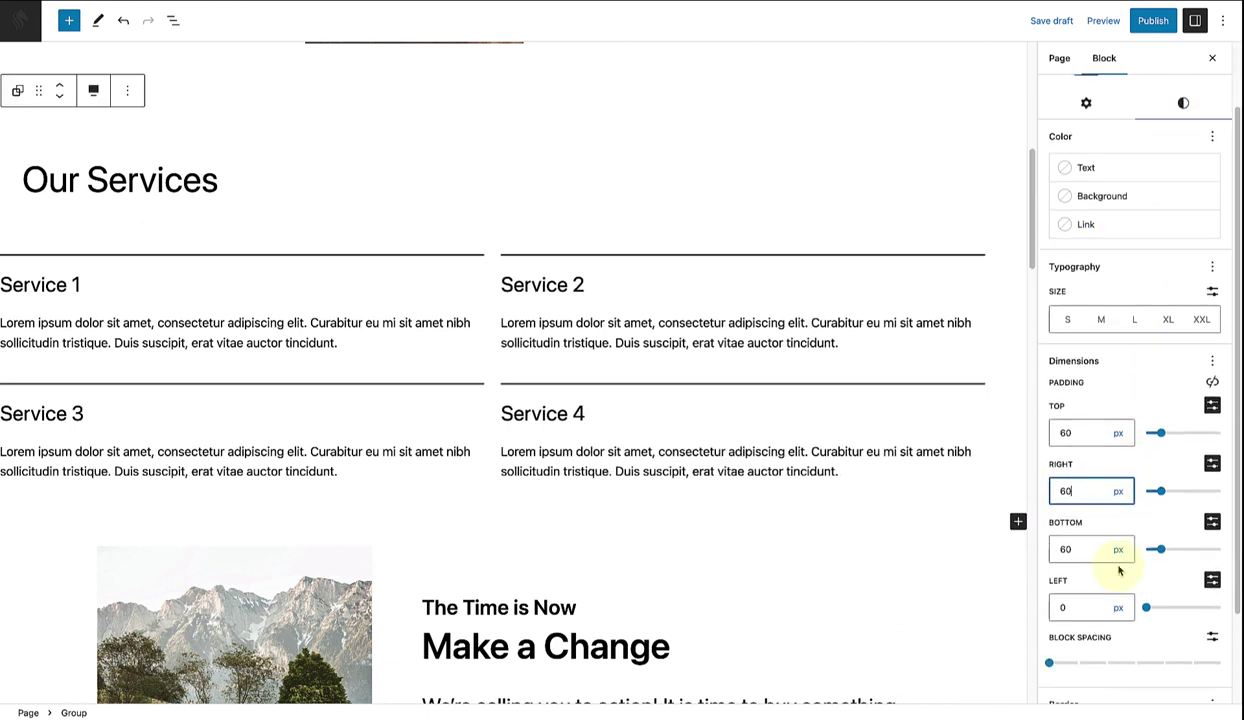
{"action": "left_click", "coordinate": [1086, 607]}
{"action": "type", "text": "6"}
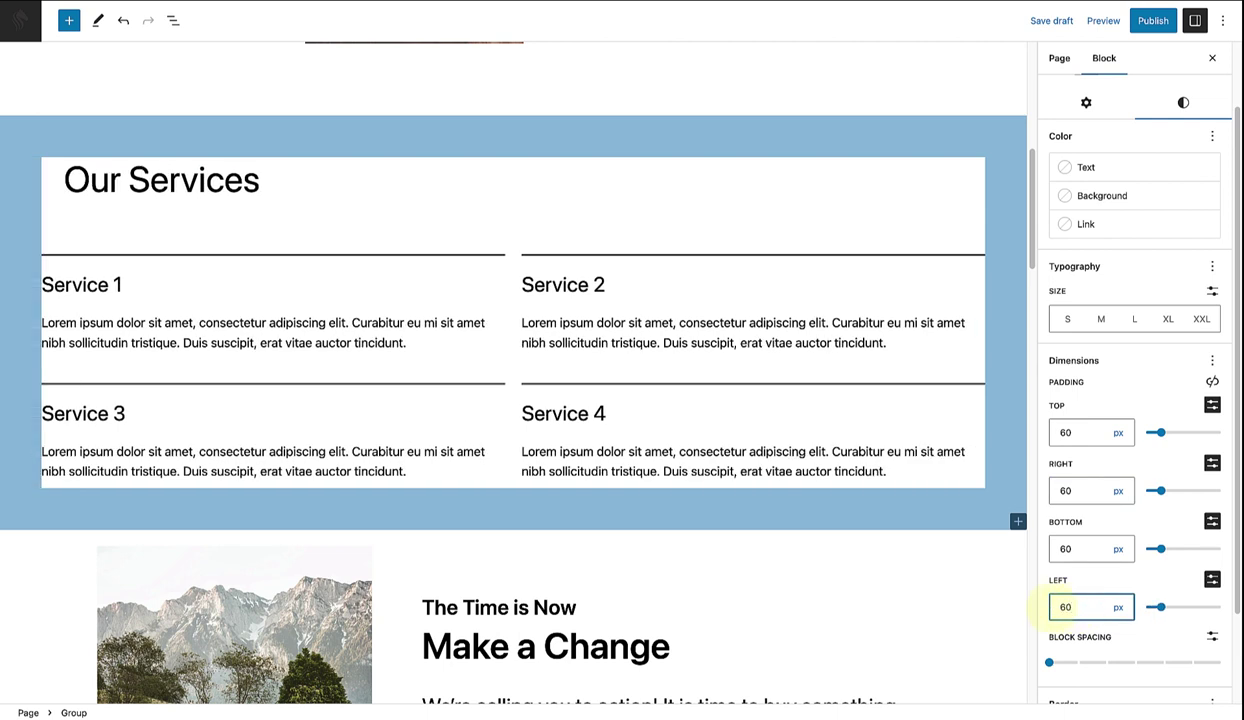
{"action": "left_click", "coordinate": [1098, 199]}
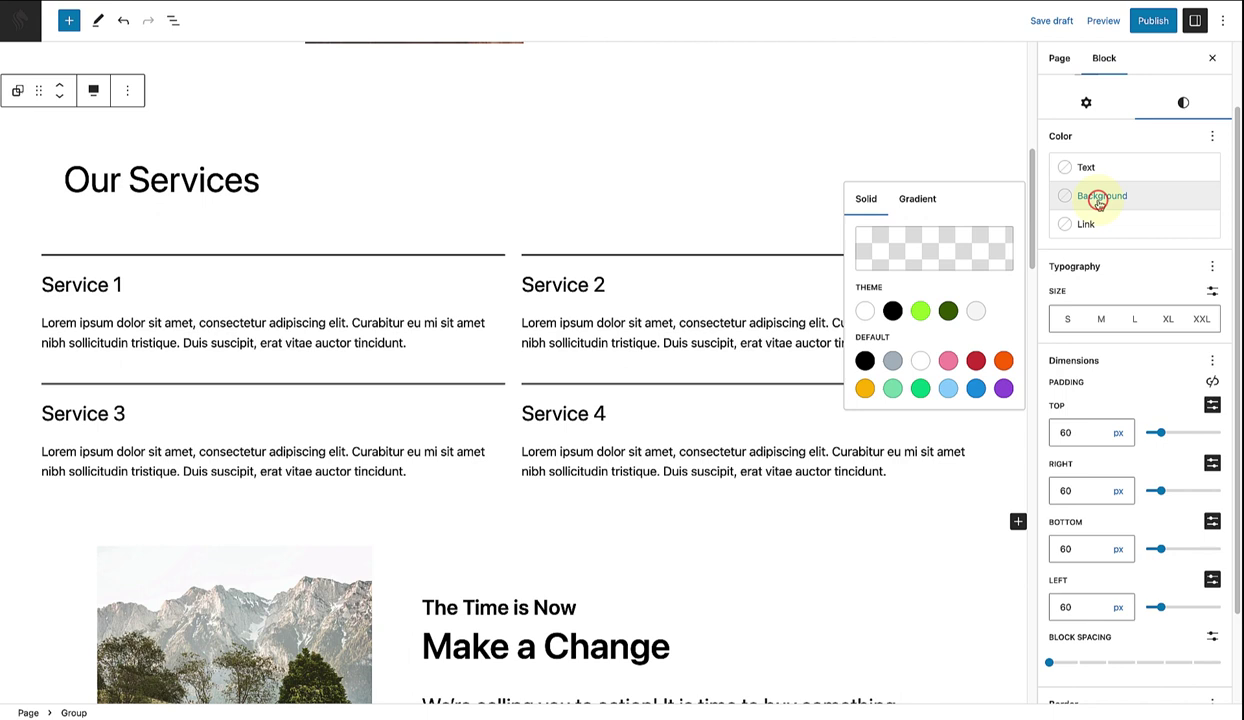
{"action": "left_click", "coordinate": [977, 313]}
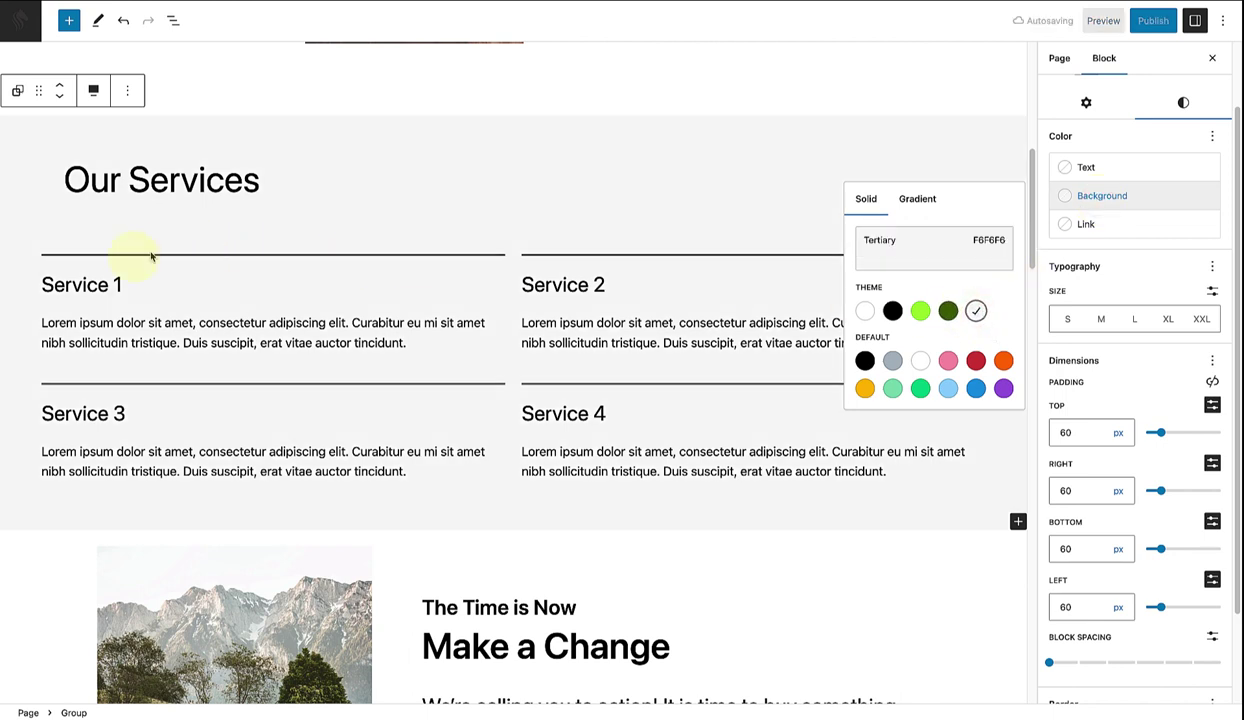
- Replace the Service 1 to 4 headings with "Riding lessons", "Horse trekking", "Birthday parties" and "Holiday programs", respectively
{"action": "triple_click", "coordinate": [127, 284]}
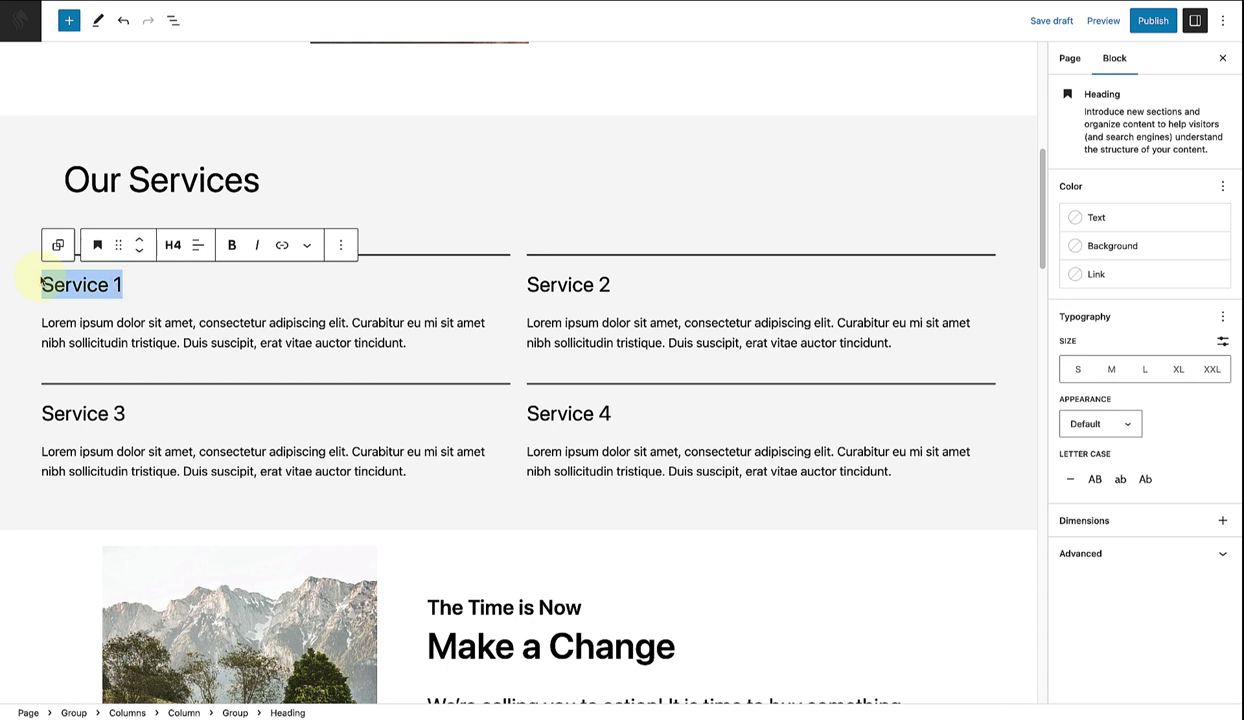
{"action": "type", "text": "Riding lessons"}
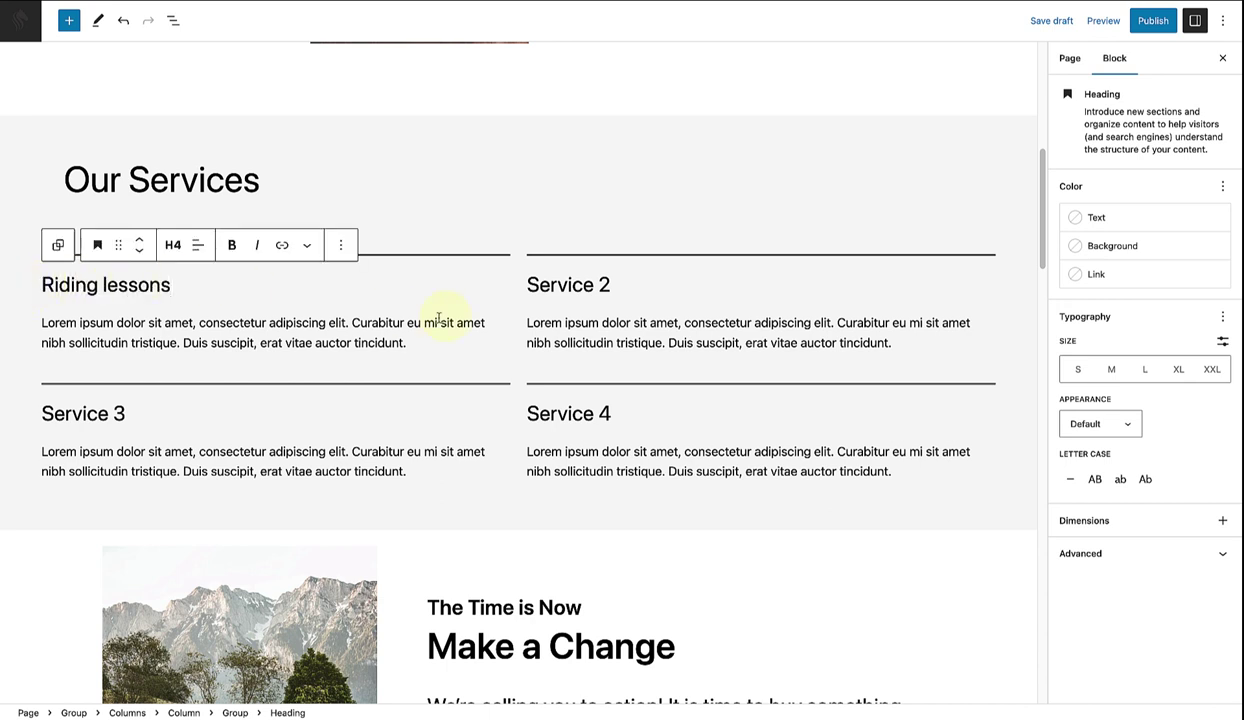
{"action": "left_click_drag", "start_coordinate": [623, 287], "coordinate": [527, 285]}
{"action": "type", "text": "Ho"}
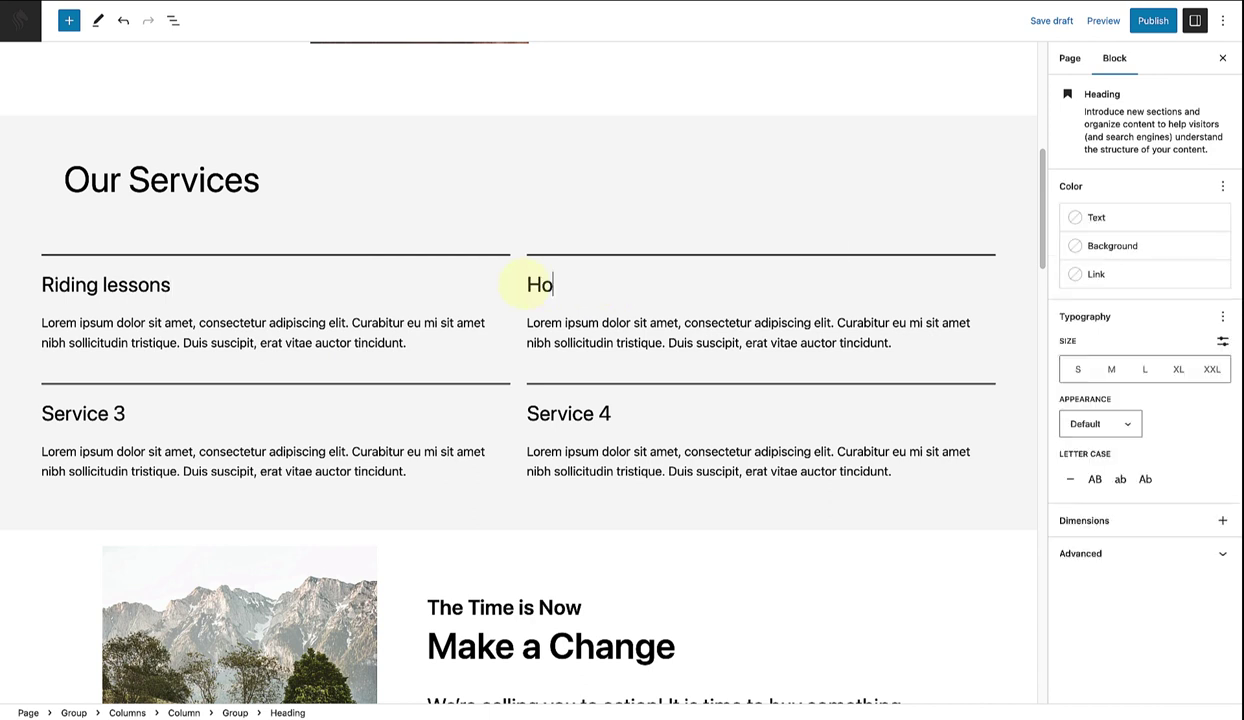
{"action": "type", "text": "rse trekking"}
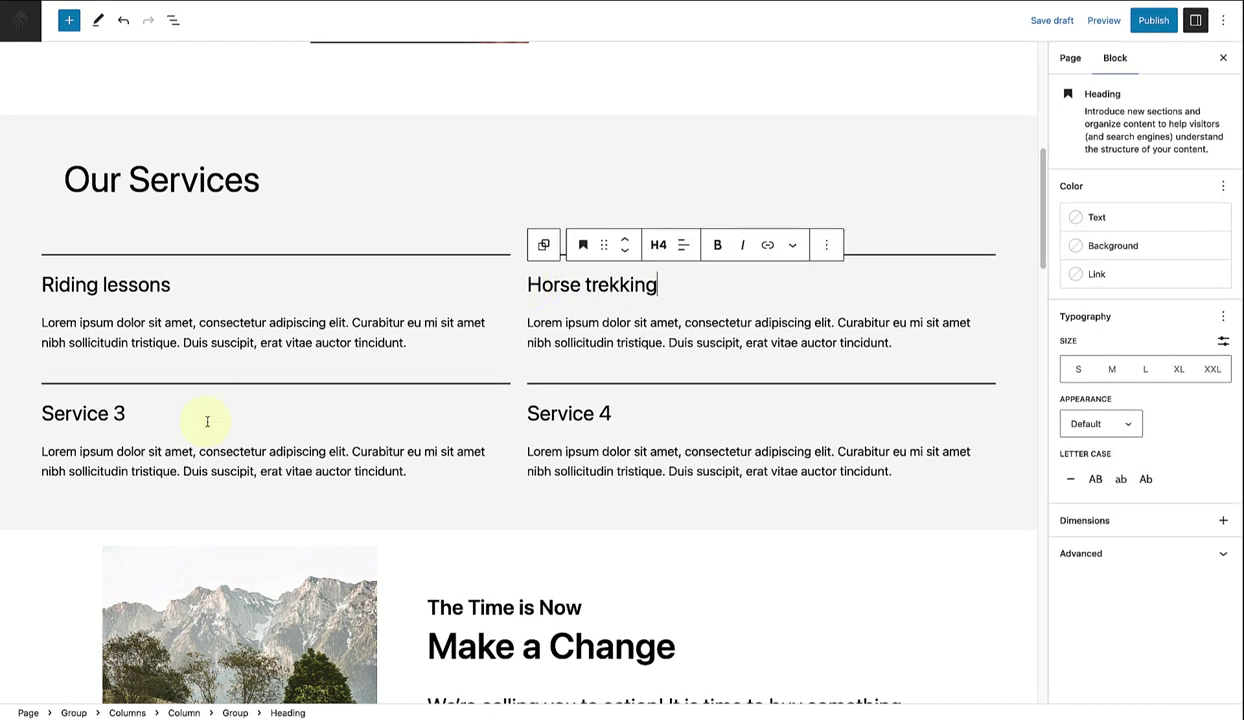
{"action": "left_click_drag", "start_coordinate": [145, 415], "coordinate": [33, 409]}
{"action": "type", "text": "Birthday parties"}
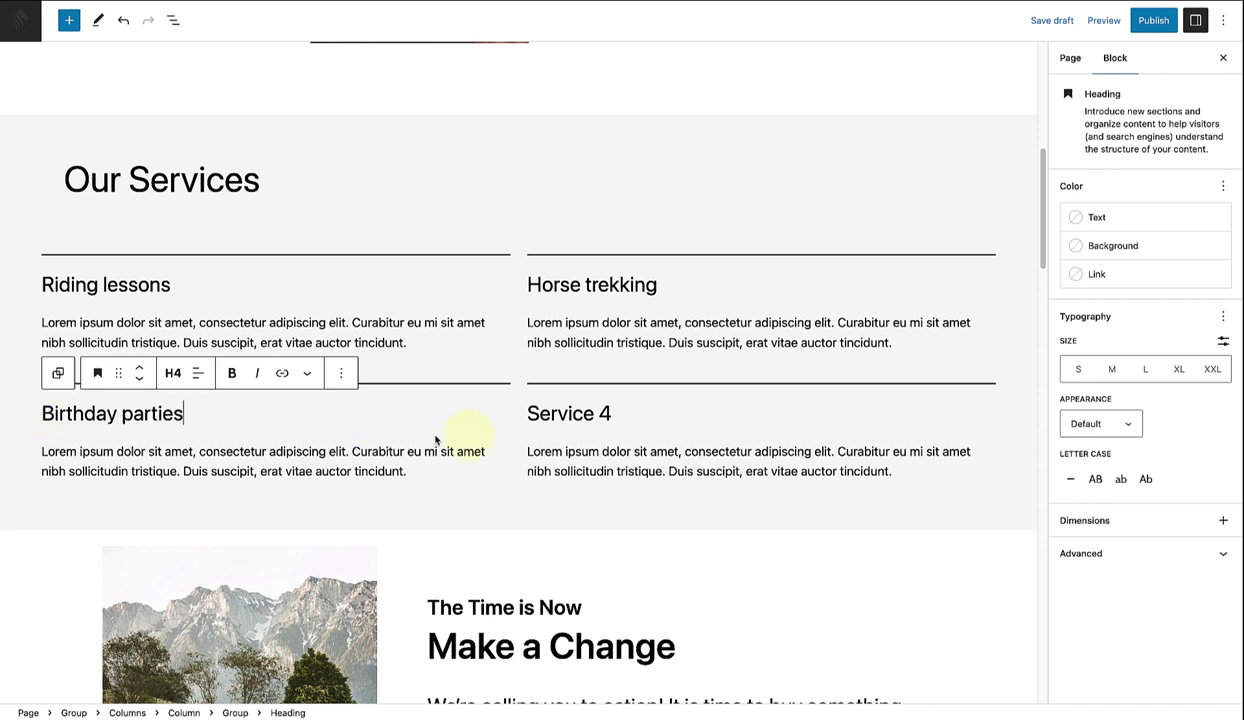
{"action": "left_click_drag", "start_coordinate": [527, 413], "coordinate": [614, 412]}
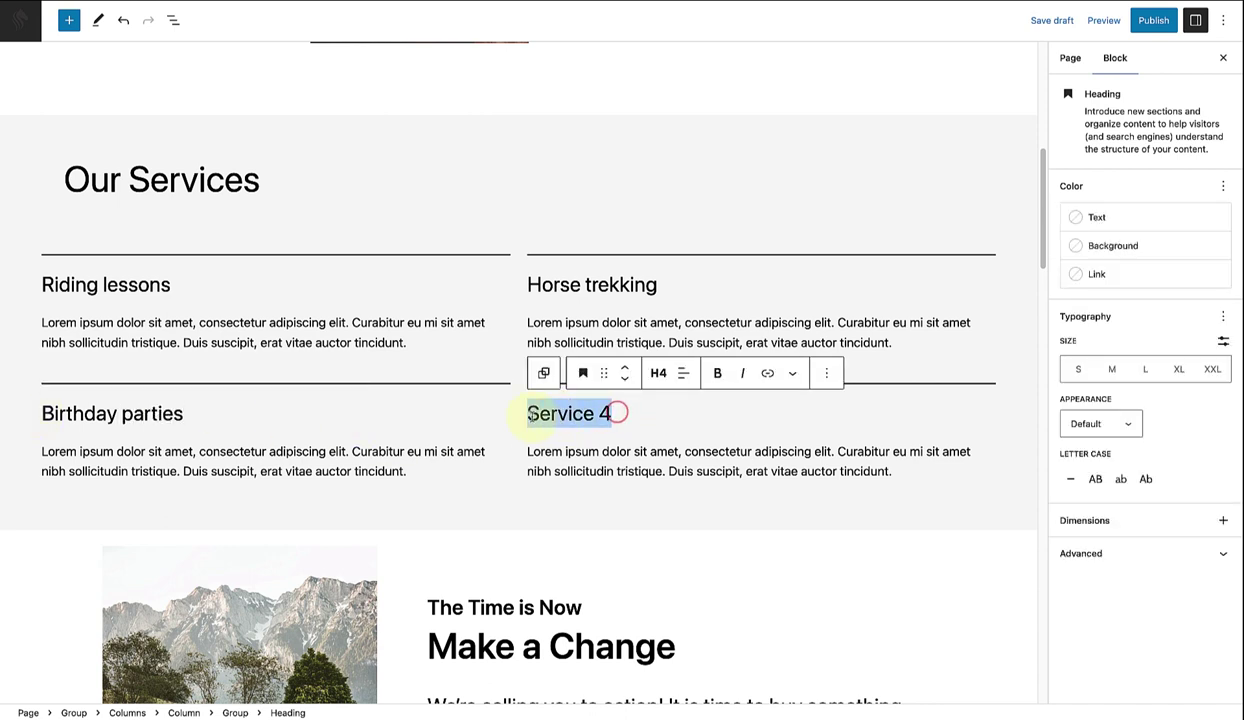
{"action": "type", "text": "Holiday programs"}
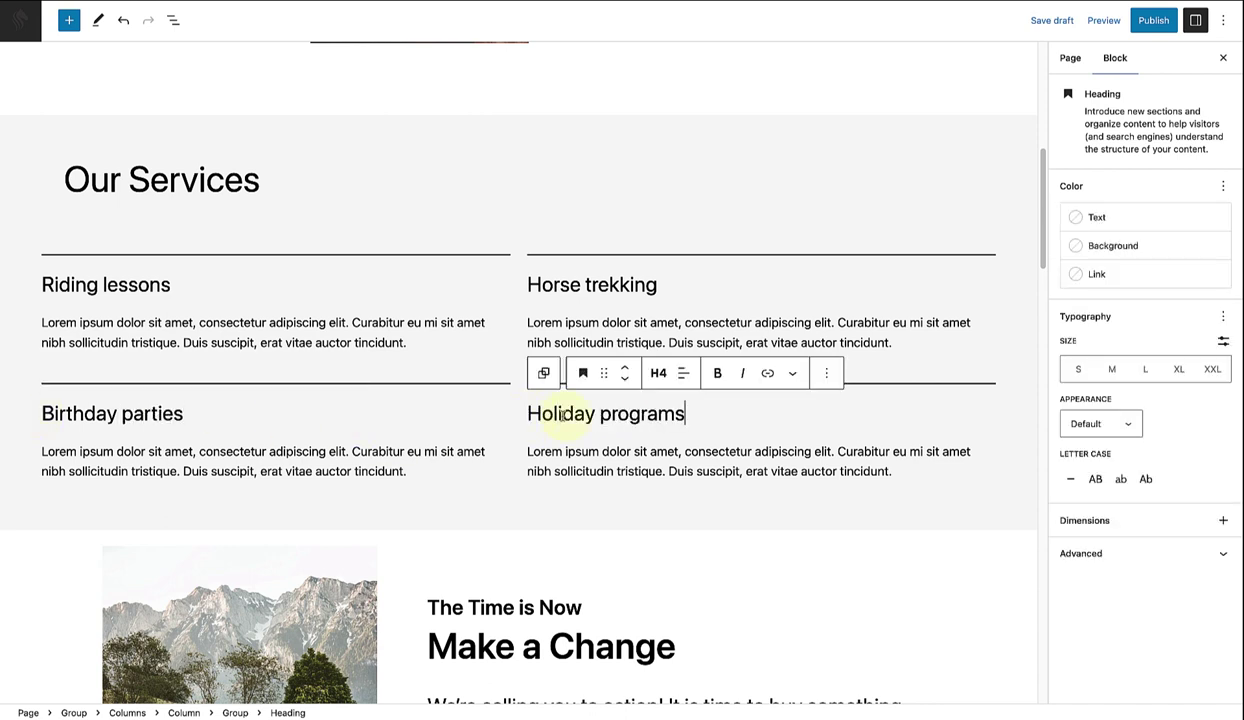
- Set the Make a Change columns block to Full width and its padding to 4
{"action": "left_click", "coordinate": [884, 583]}
{"action": "scroll", "coordinate": [903, 486], "scroll_direction": "down", "scroll_amount": 2}
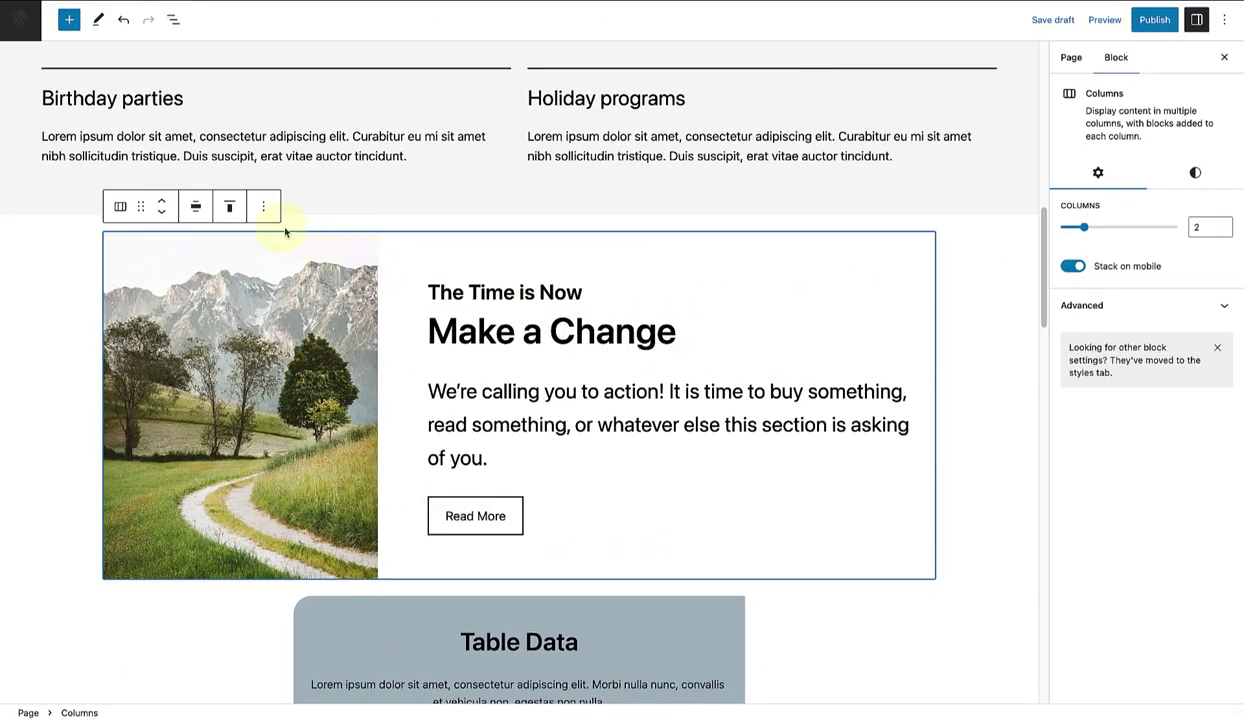
{"action": "left_click", "coordinate": [199, 207]}
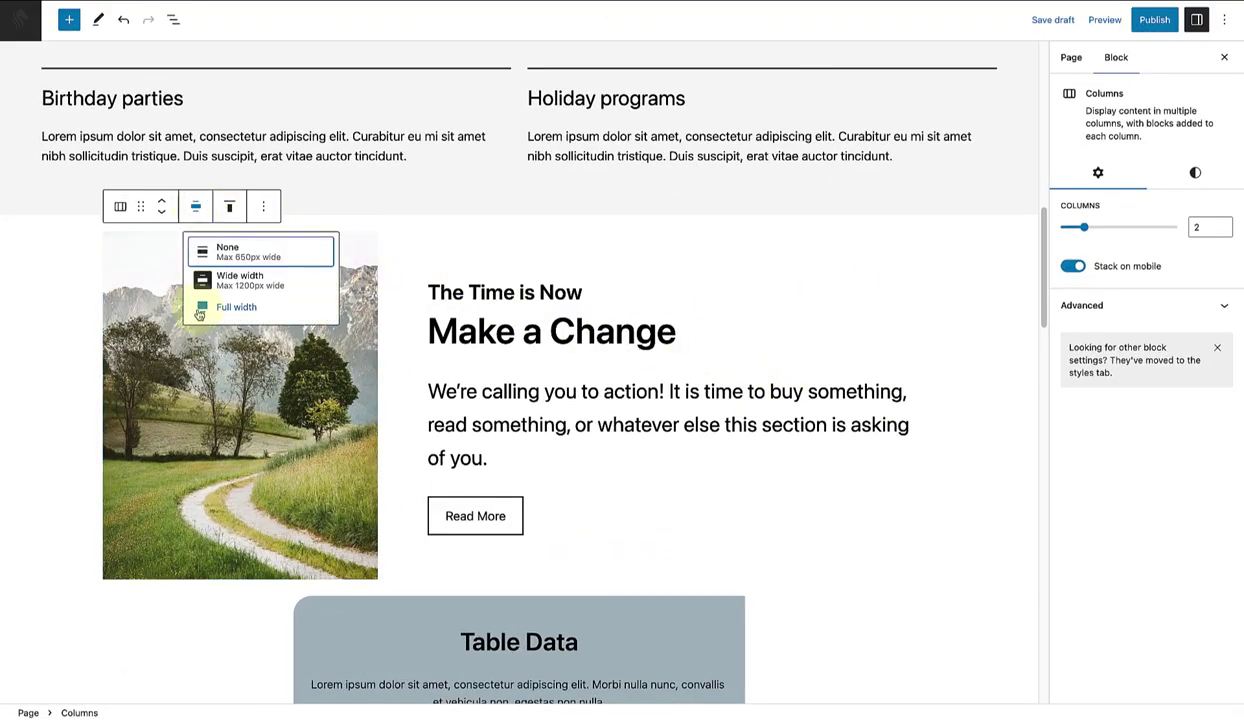
{"action": "left_click", "coordinate": [205, 309]}
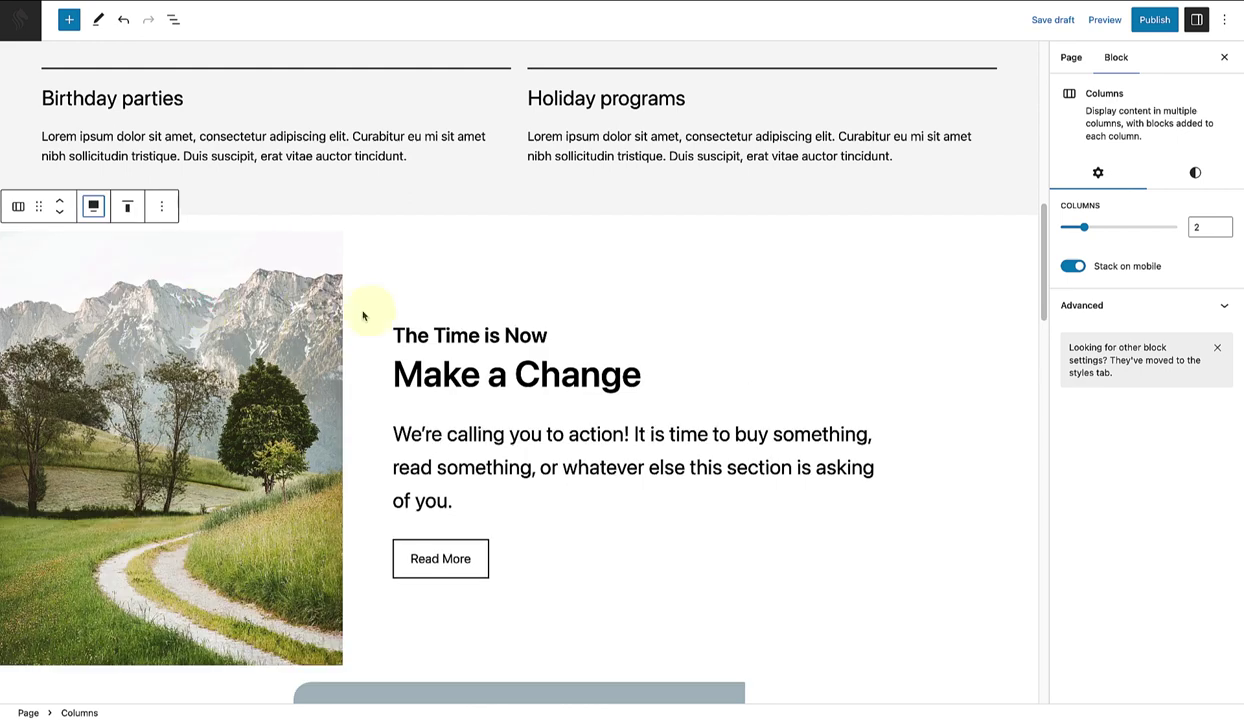
{"action": "left_click", "coordinate": [1196, 175]}
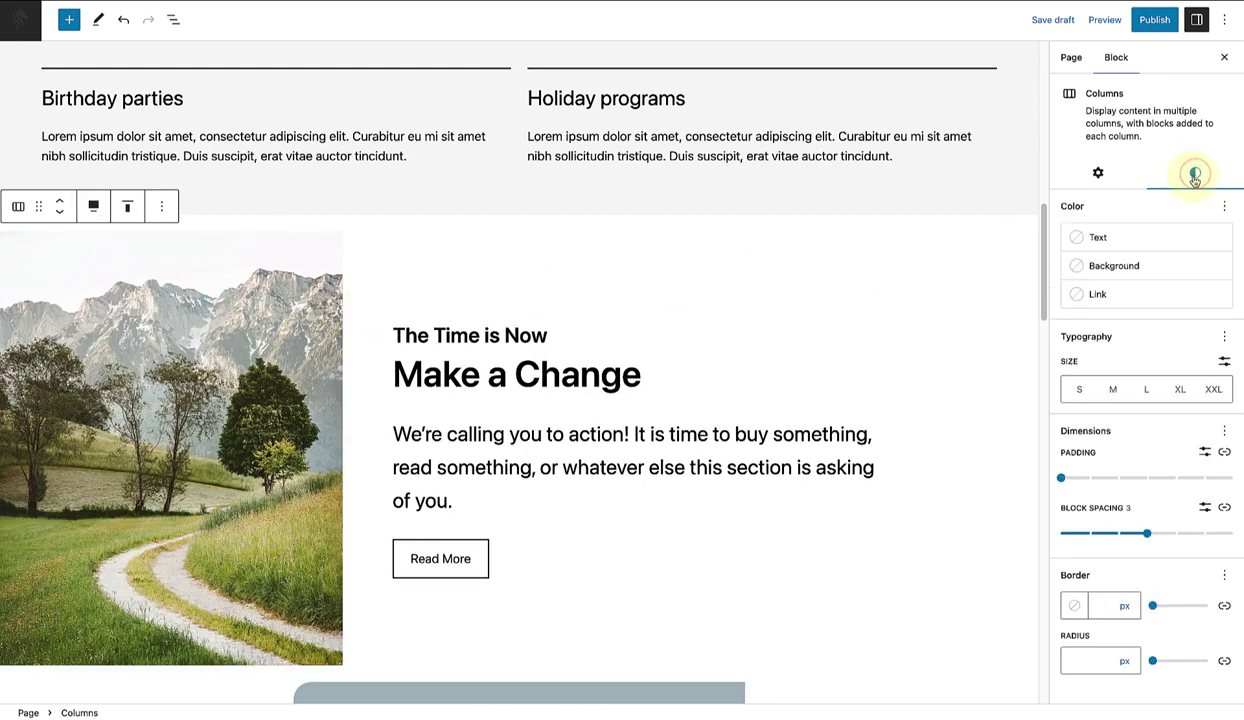
{"action": "left_click_drag", "start_coordinate": [1061, 478], "coordinate": [1175, 478]}
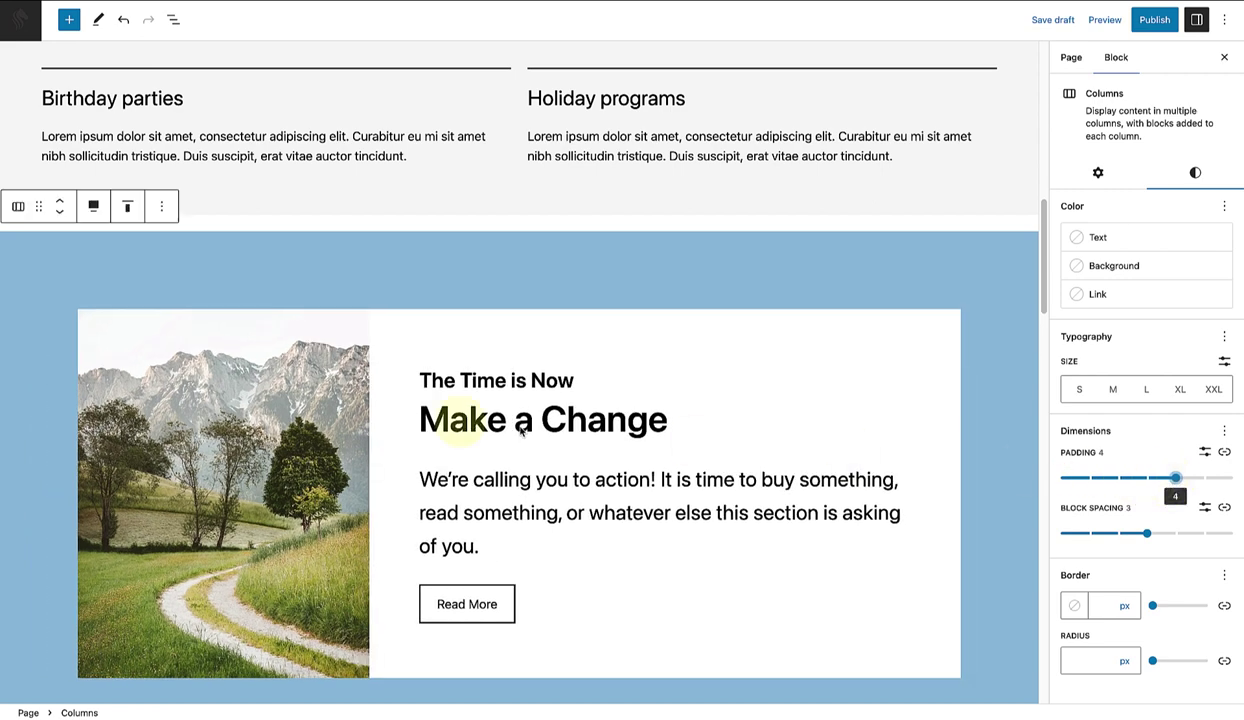
- Replace the mountain path image with the media library photo of the girl in a pink scarf kissing a horse
{"action": "left_click", "coordinate": [262, 400]}
{"action": "scroll", "coordinate": [258, 380], "scroll_direction": "down", "scroll_amount": 3}
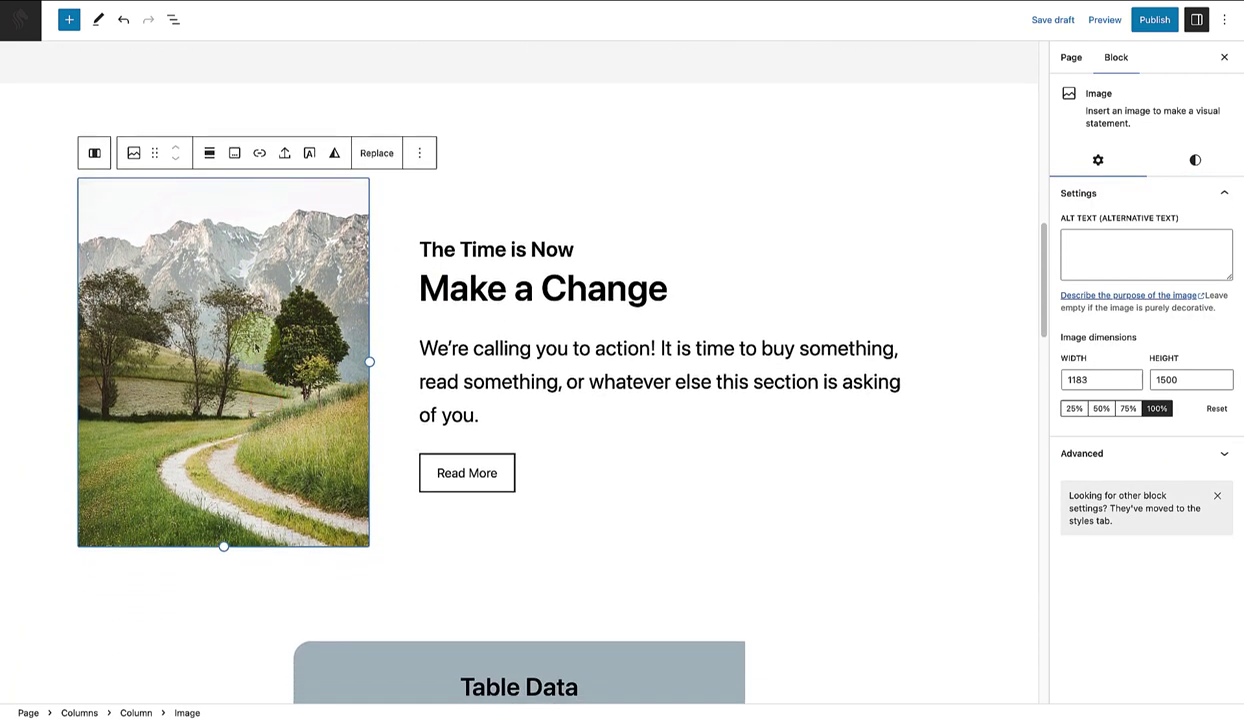
{"action": "left_click", "coordinate": [376, 152]}
{"action": "left_click", "coordinate": [378, 197]}
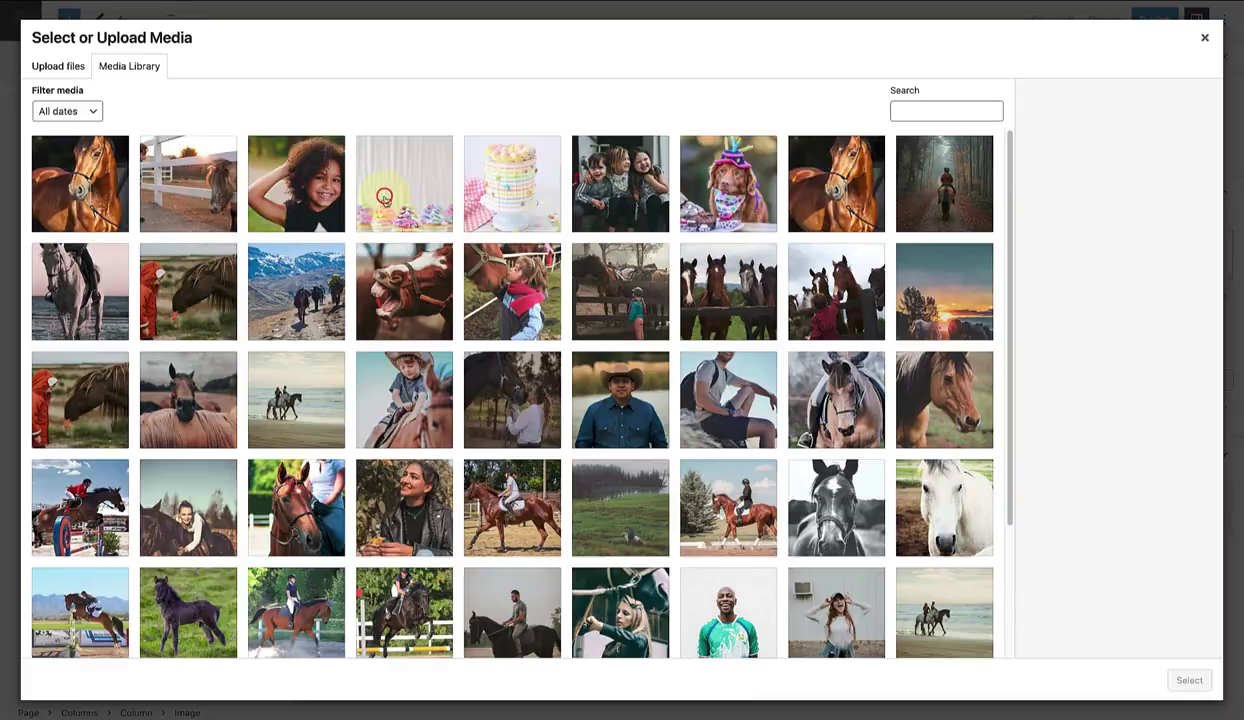
{"action": "left_click", "coordinate": [486, 262]}
{"action": "left_click", "coordinate": [1189, 680]}
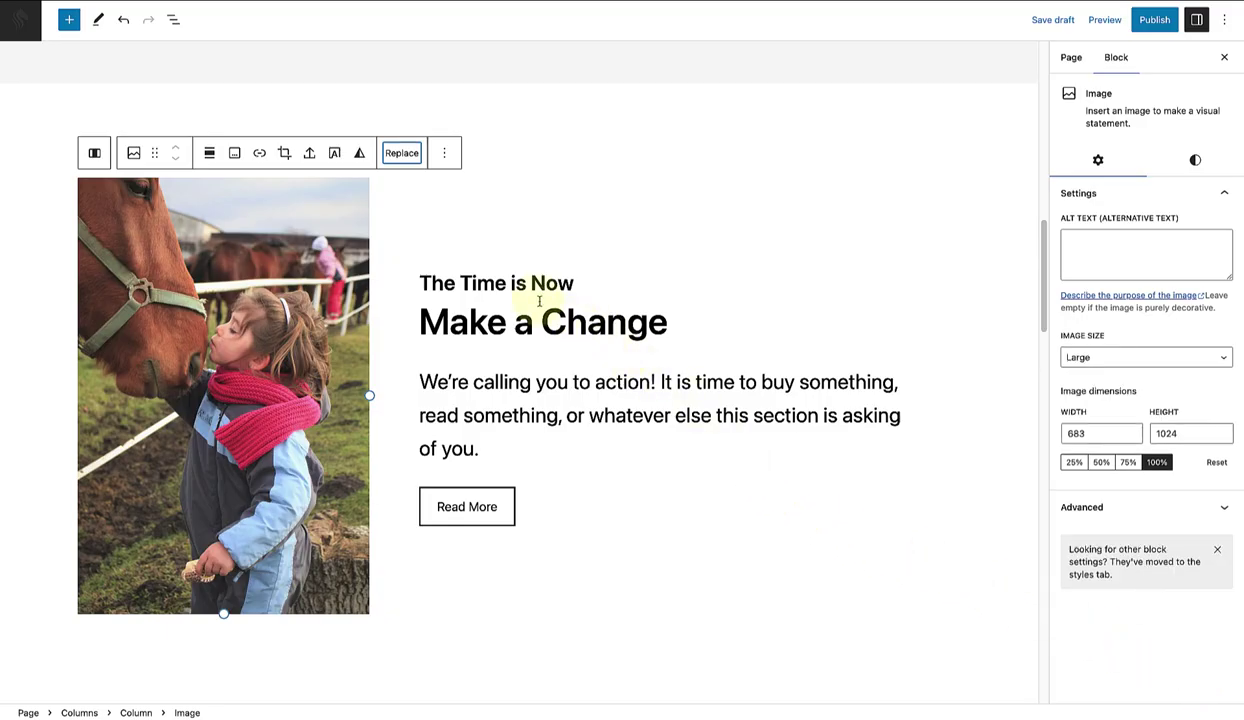
- Reset the font size of the "The Time is Now" paragraph and replace its text with "Beginner to advanced"
{"action": "triple_click", "coordinate": [514, 284]}
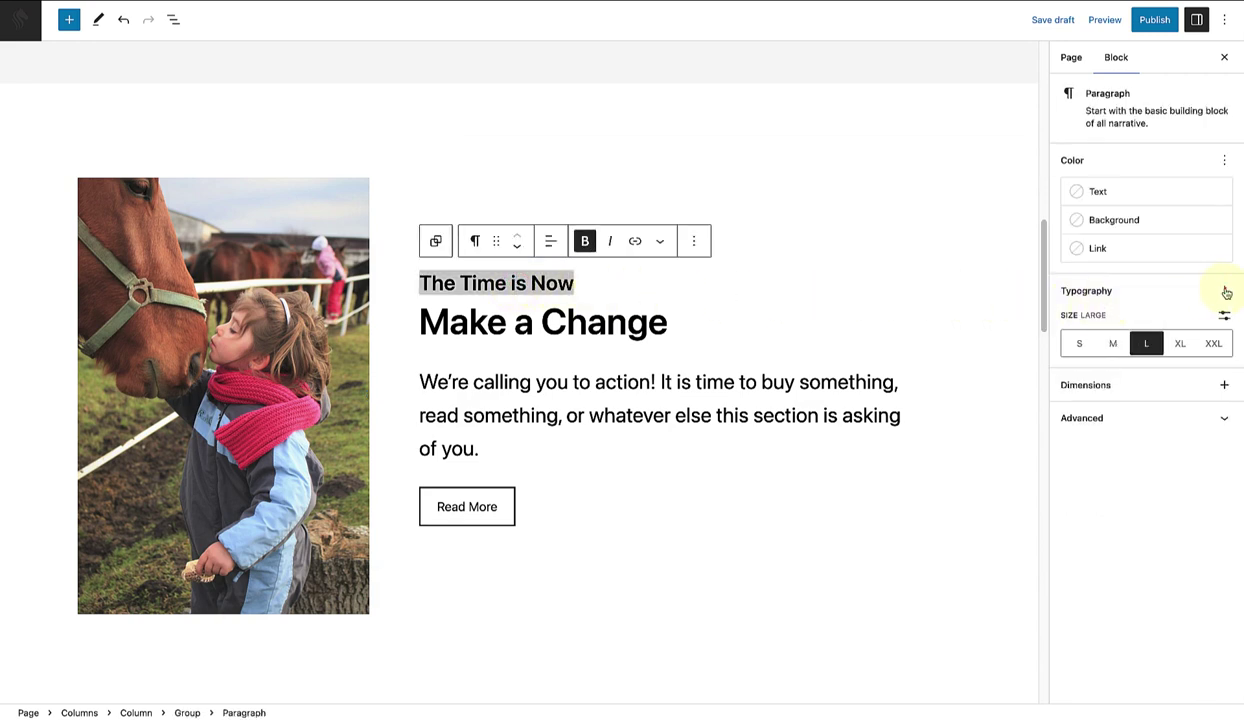
{"action": "left_click", "coordinate": [1225, 291]}
{"action": "left_click", "coordinate": [1138, 346]}
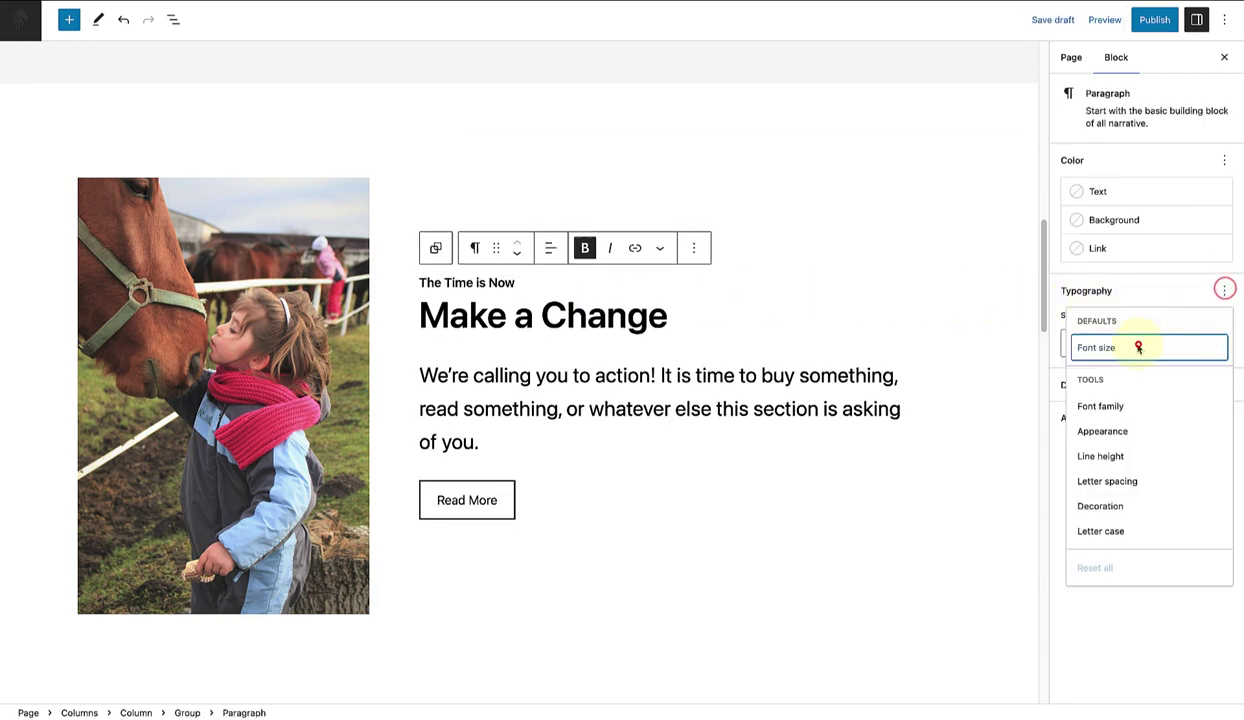
{"action": "triple_click", "coordinate": [514, 284]}
{"action": "type", "text": "Beginner to advanced"}
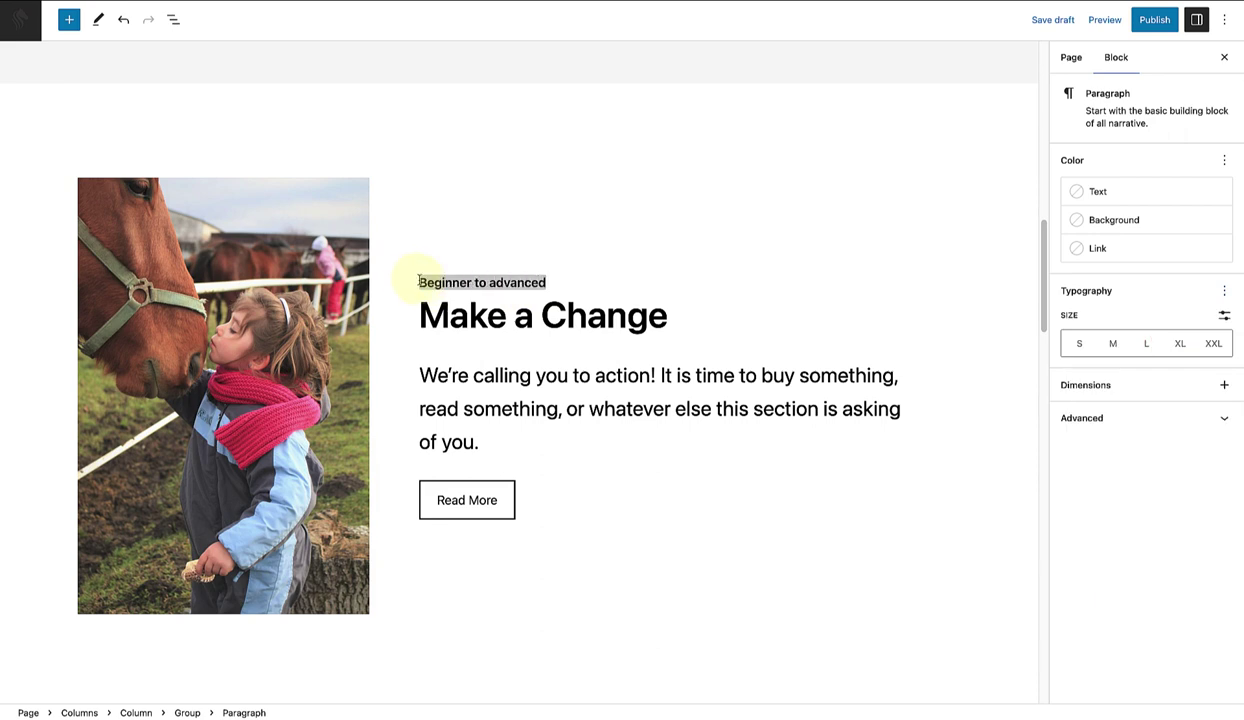
{"action": "left_click_drag", "start_coordinate": [419, 281], "coordinate": [412, 282]}
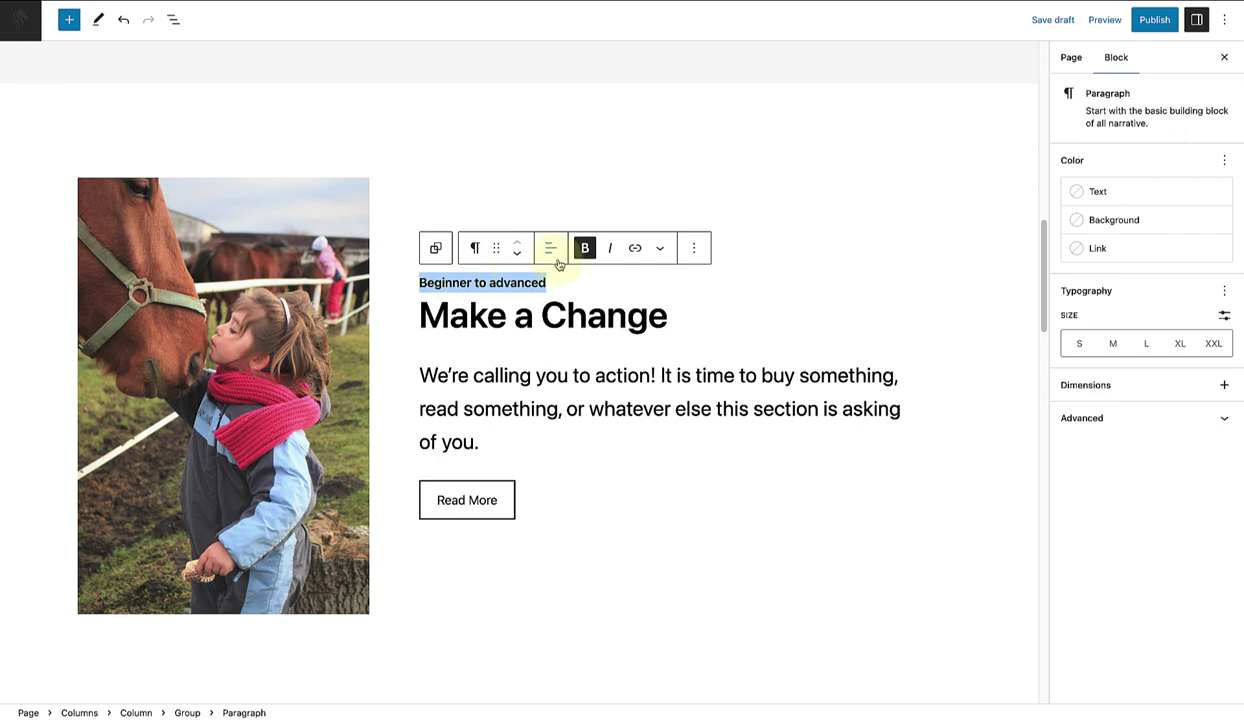
- Replace the "Make a Change" heading's text with "Riding lessons" and remove its bold formatting
{"action": "left_click_drag", "start_coordinate": [667, 316], "coordinate": [418, 318]}
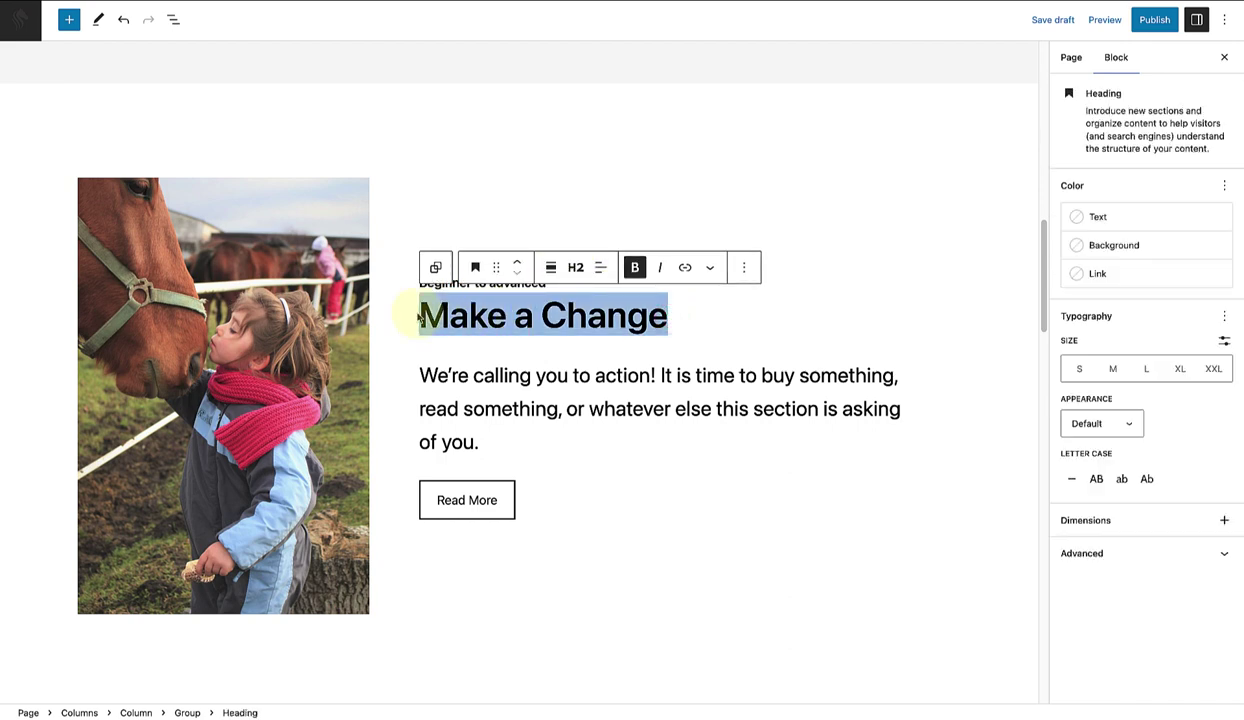
{"action": "type", "text": "Rid"}
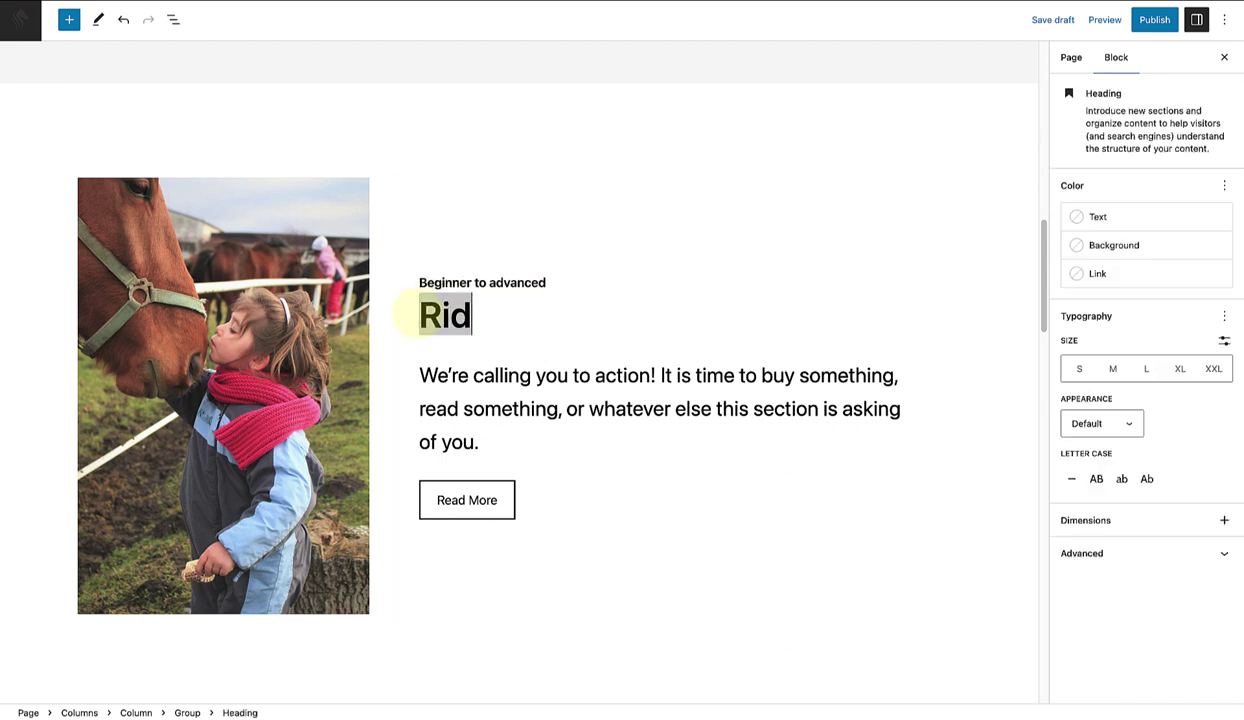
{"action": "type", "text": "ing lessons"}
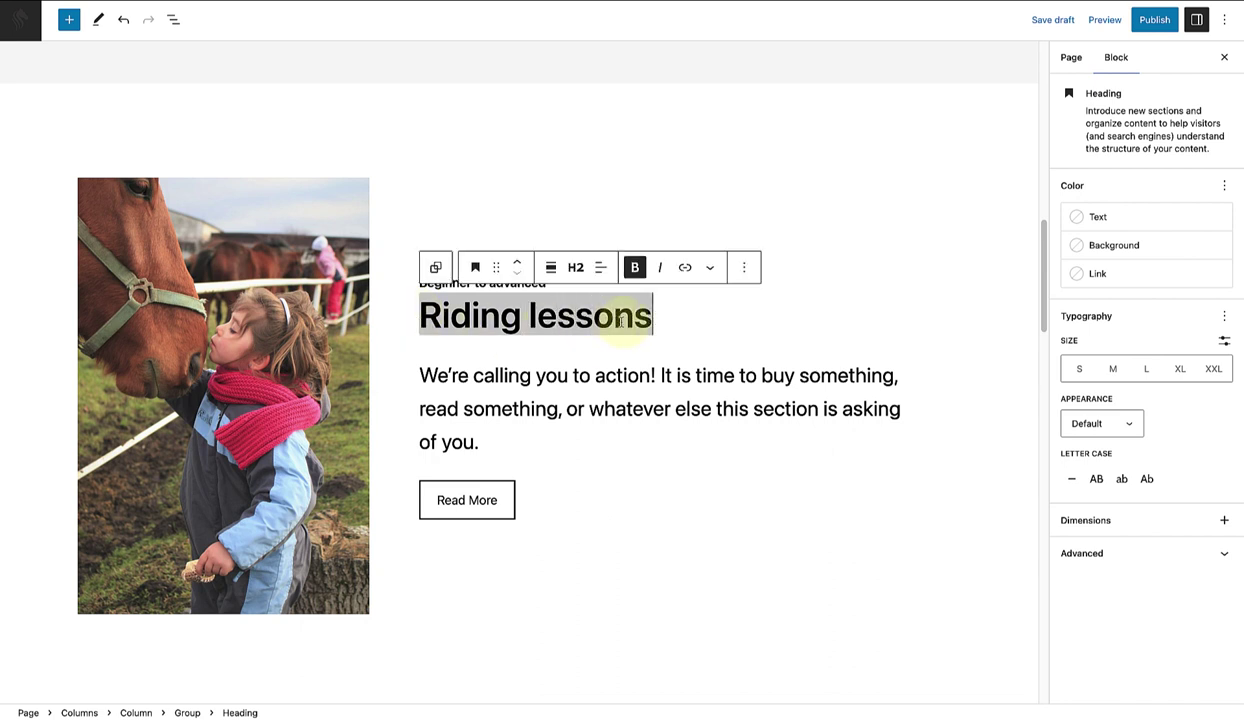
{"action": "left_click_drag", "start_coordinate": [655, 316], "coordinate": [405, 308]}
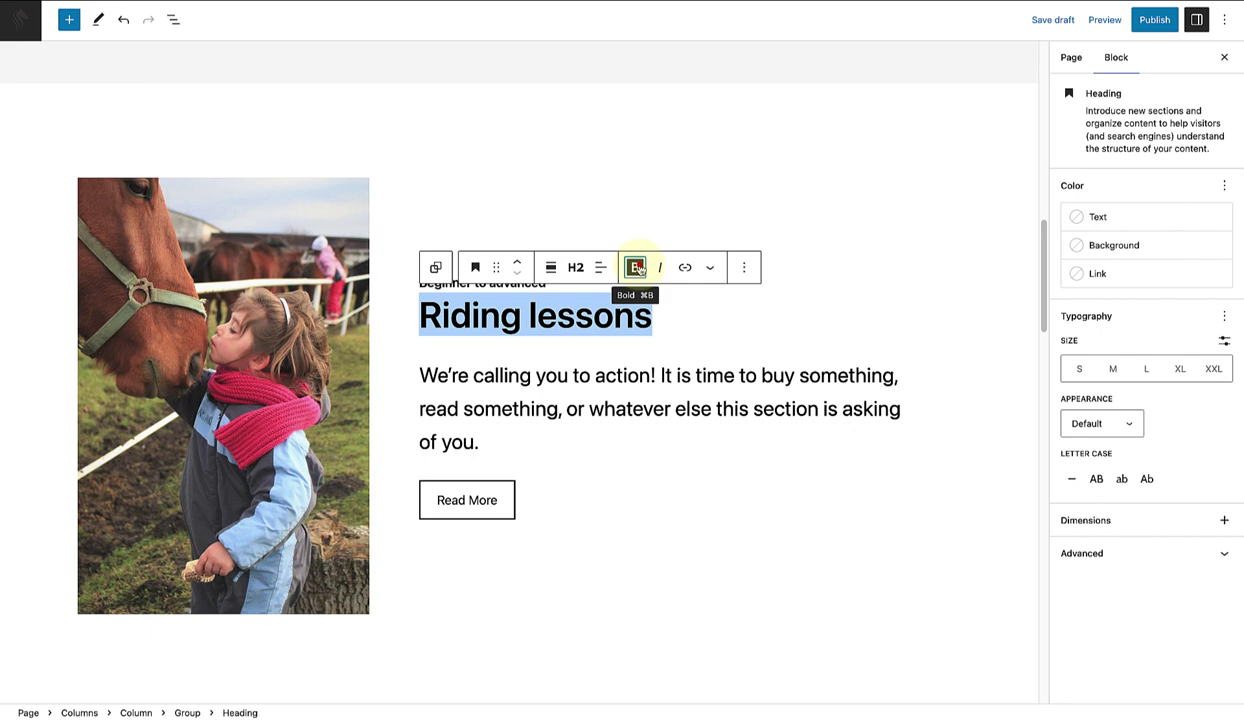
{"action": "left_click", "coordinate": [637, 267]}
- Reset the font size of the call-to-action paragraph under the "Riding lessons" heading to its default
{"action": "left_click_drag", "start_coordinate": [501, 435], "coordinate": [417, 372]}
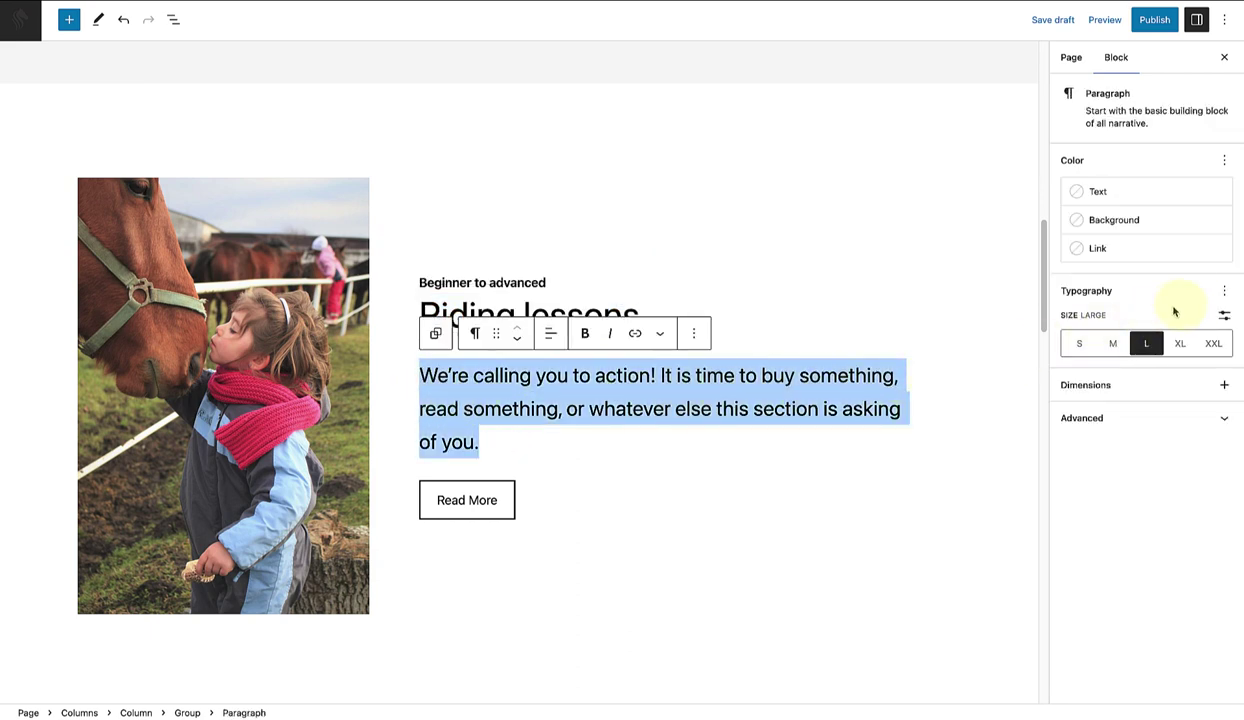
{"action": "left_click", "coordinate": [1225, 292]}
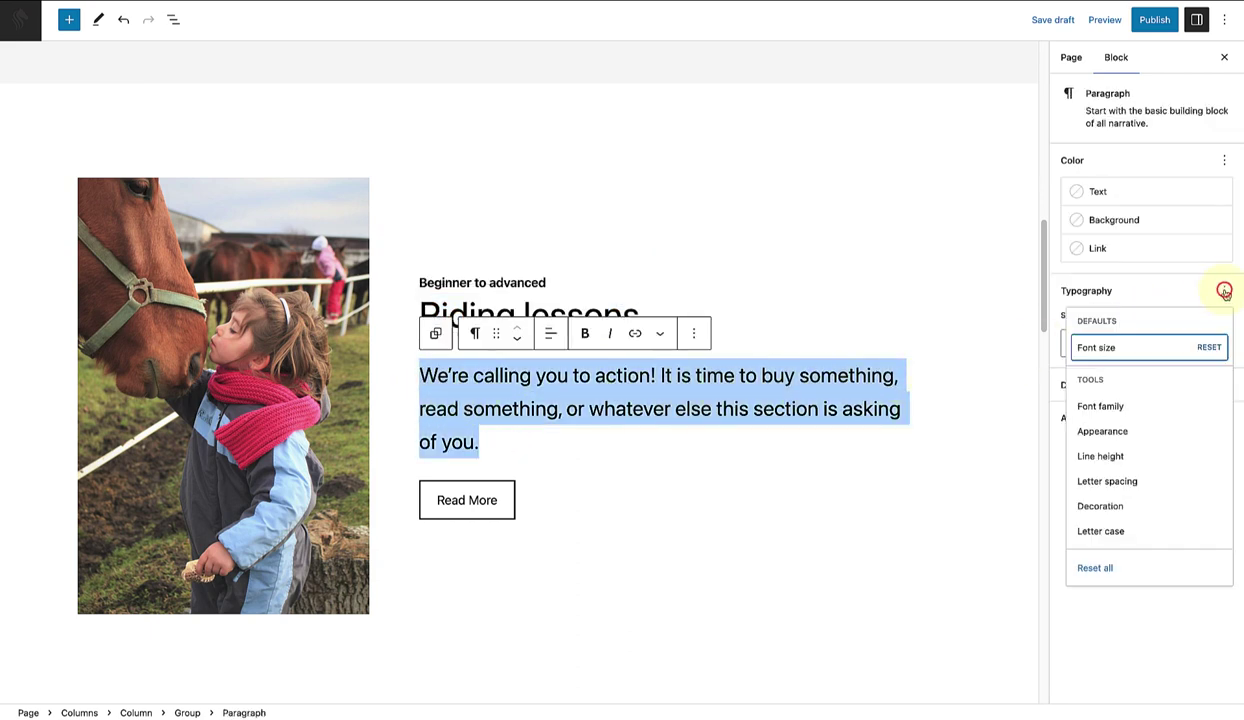
{"action": "left_click", "coordinate": [1158, 348]}
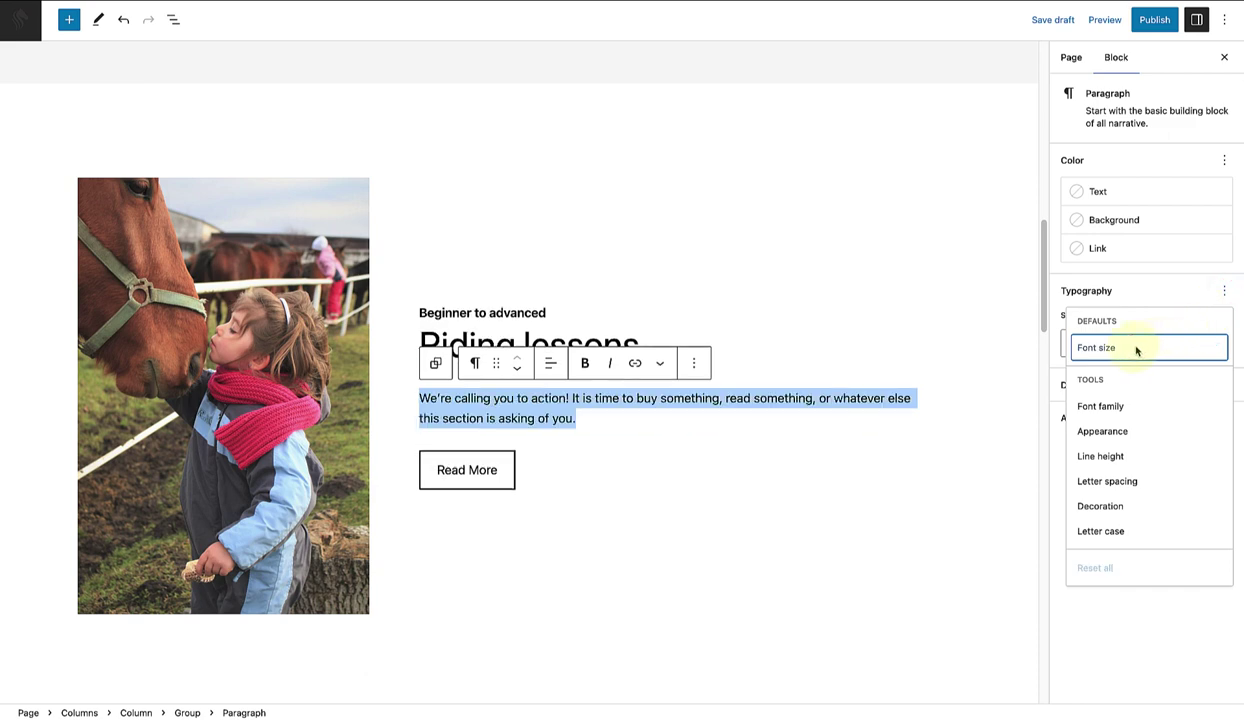
- Lengthen the call-to-action paragraph under the "Riding lessons" heading by appending a copy of its own text
{"action": "key", "text": "Escape"}
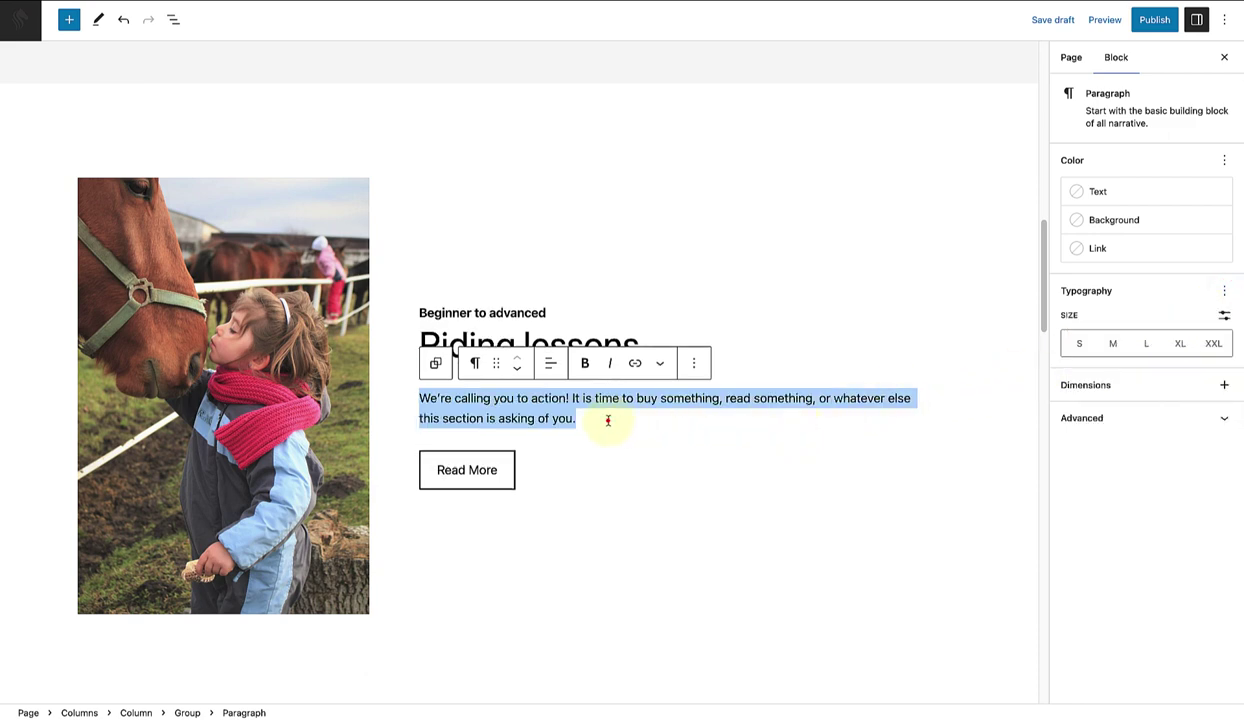
{"action": "left_click_drag", "start_coordinate": [605, 419], "coordinate": [420, 402]}
{"action": "key", "text": "ctrl+c"}
{"action": "scroll", "coordinate": [420, 404], "scroll_direction": "up", "scroll_amount": 1}
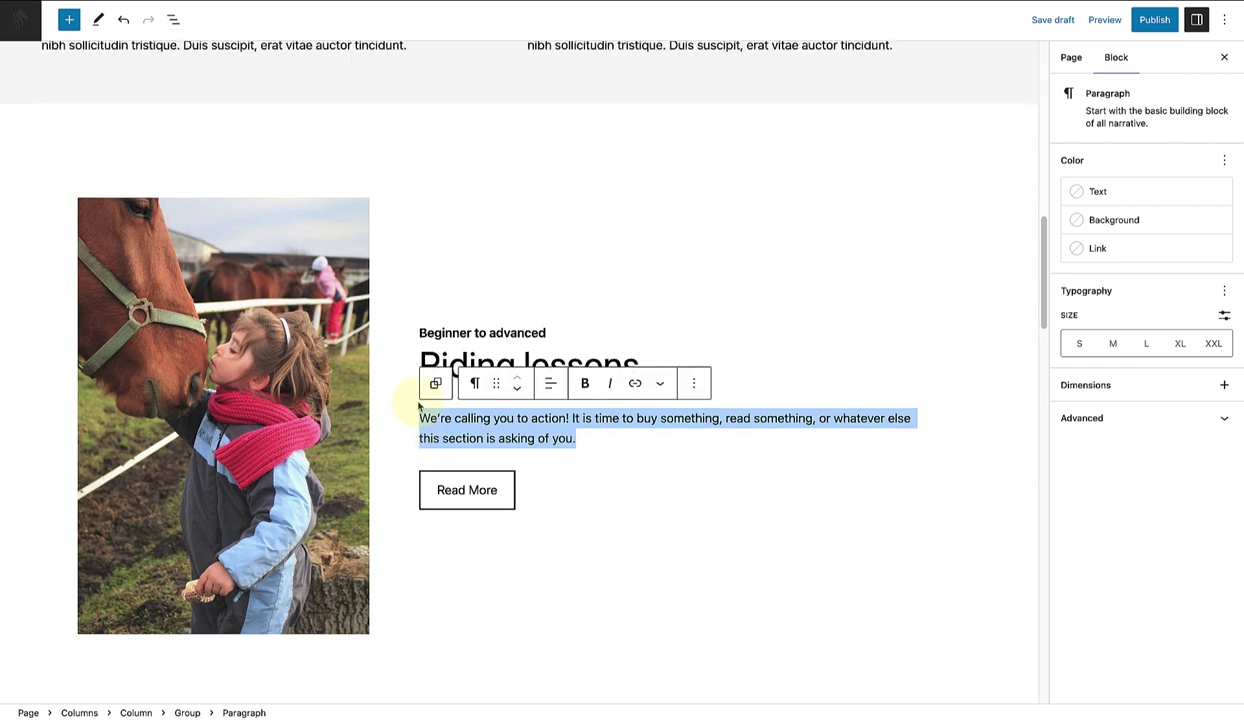
{"action": "left_click", "coordinate": [588, 440]}
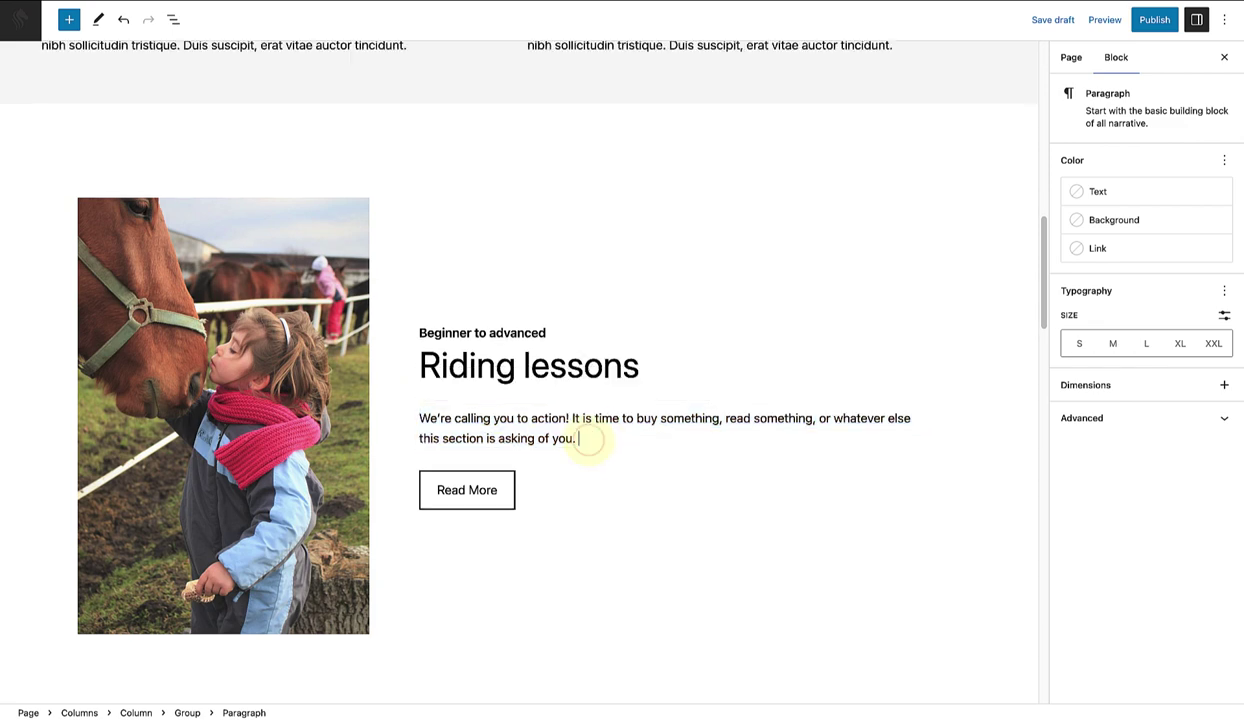
{"action": "key", "text": "ctrl+v"}
{"action": "scroll", "coordinate": [588, 440], "scroll_direction": "down", "scroll_amount": 1}
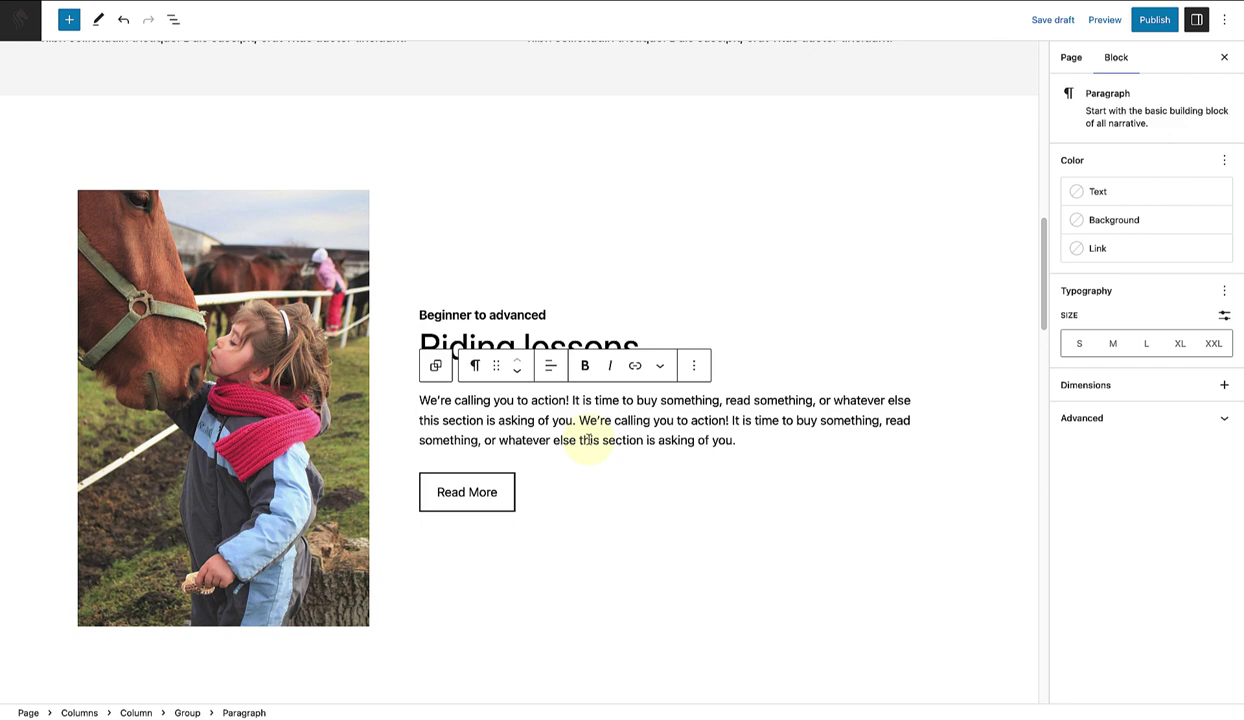
- Copy the styles of the "GET IN TOUCH" button and paste them onto the "Read More" button in the "Riding lessons" section
{"action": "scroll", "coordinate": [588, 440], "scroll_direction": "up", "scroll_amount": 15}
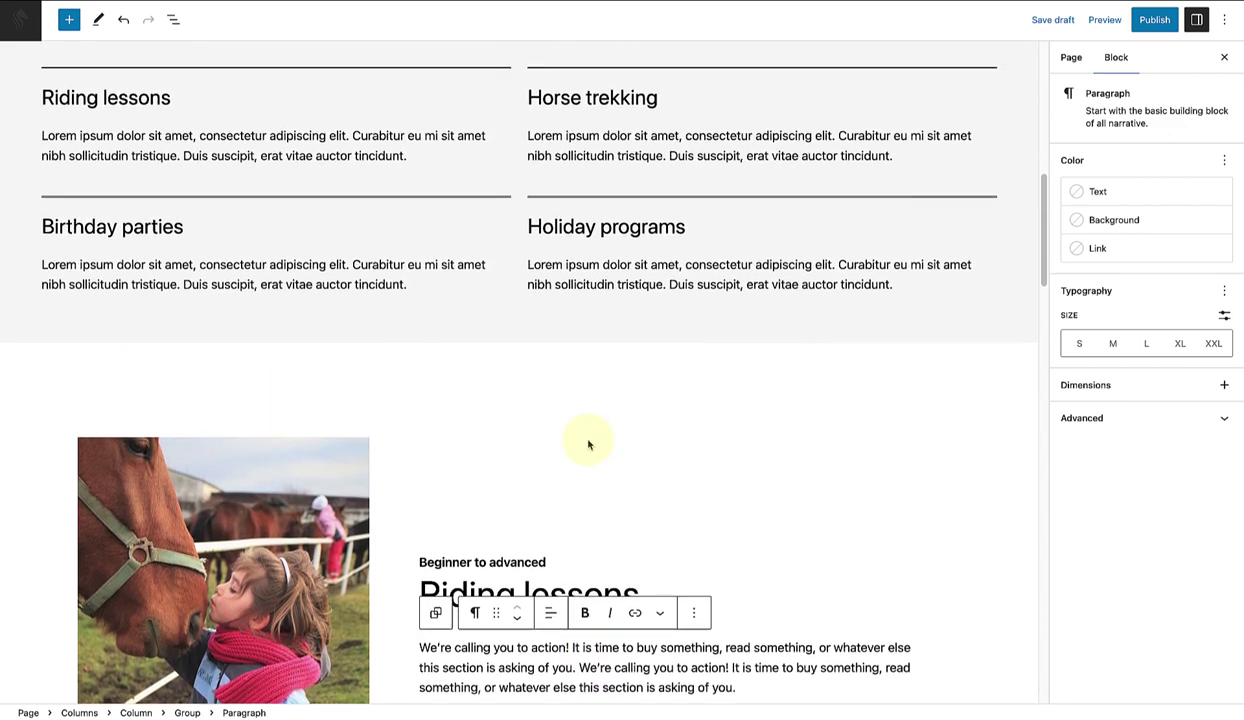
{"action": "scroll", "coordinate": [586, 445], "scroll_direction": "up", "scroll_amount": 3}
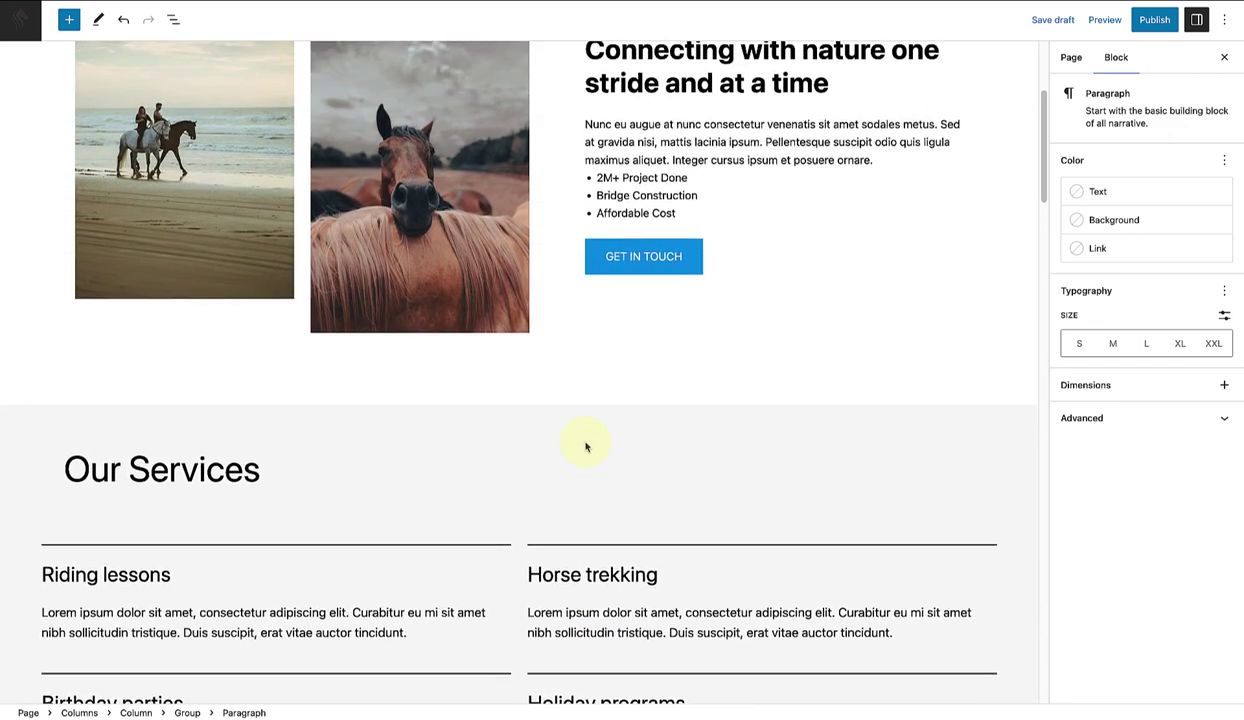
{"action": "left_click", "coordinate": [598, 252]}
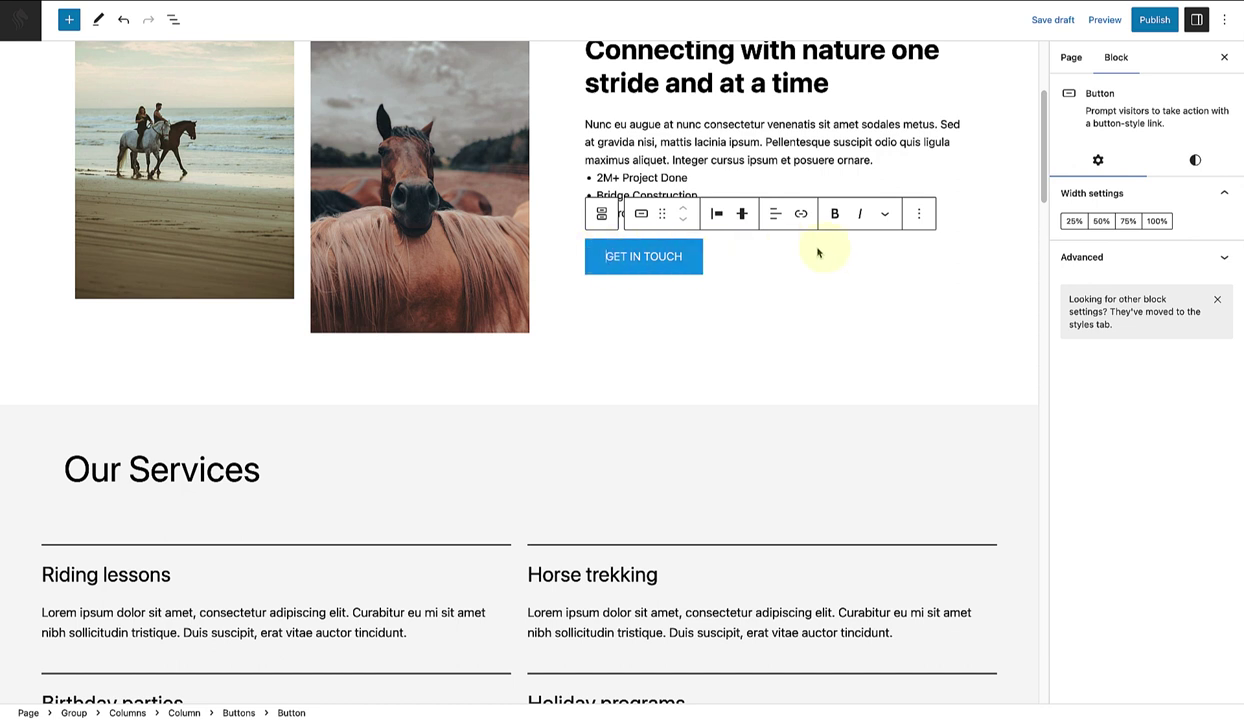
{"action": "left_click", "coordinate": [917, 215]}
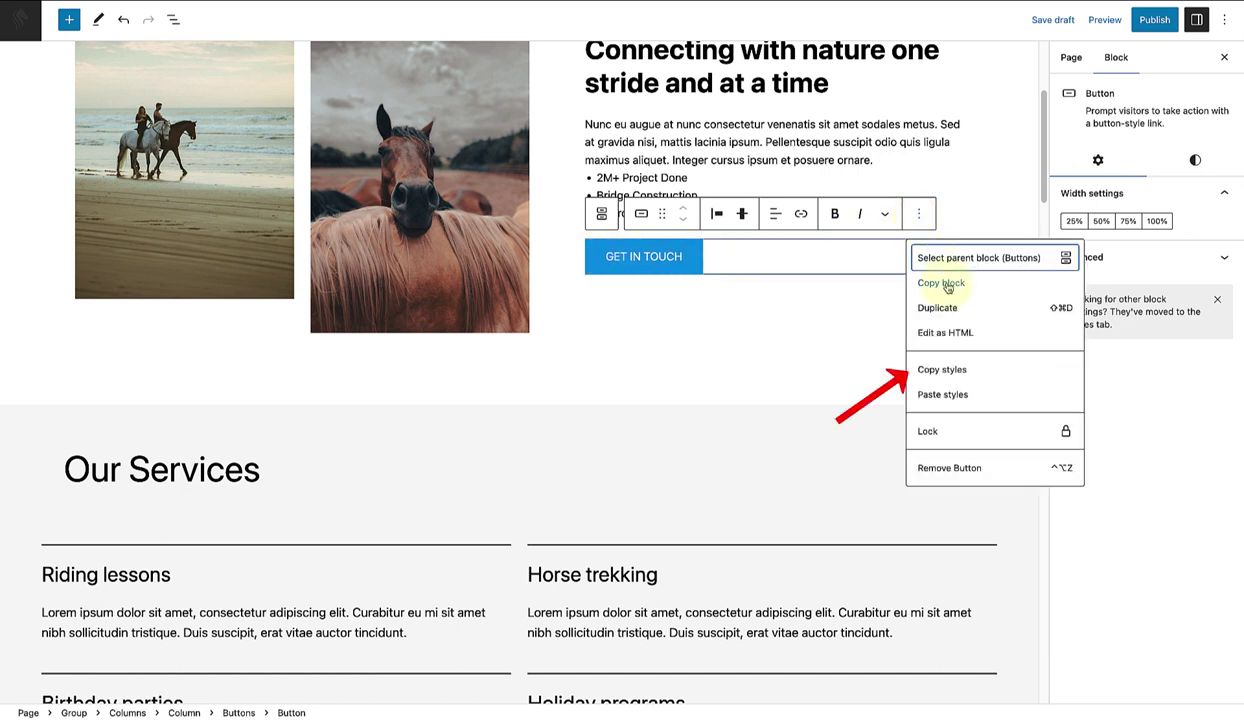
{"action": "left_click", "coordinate": [962, 372]}
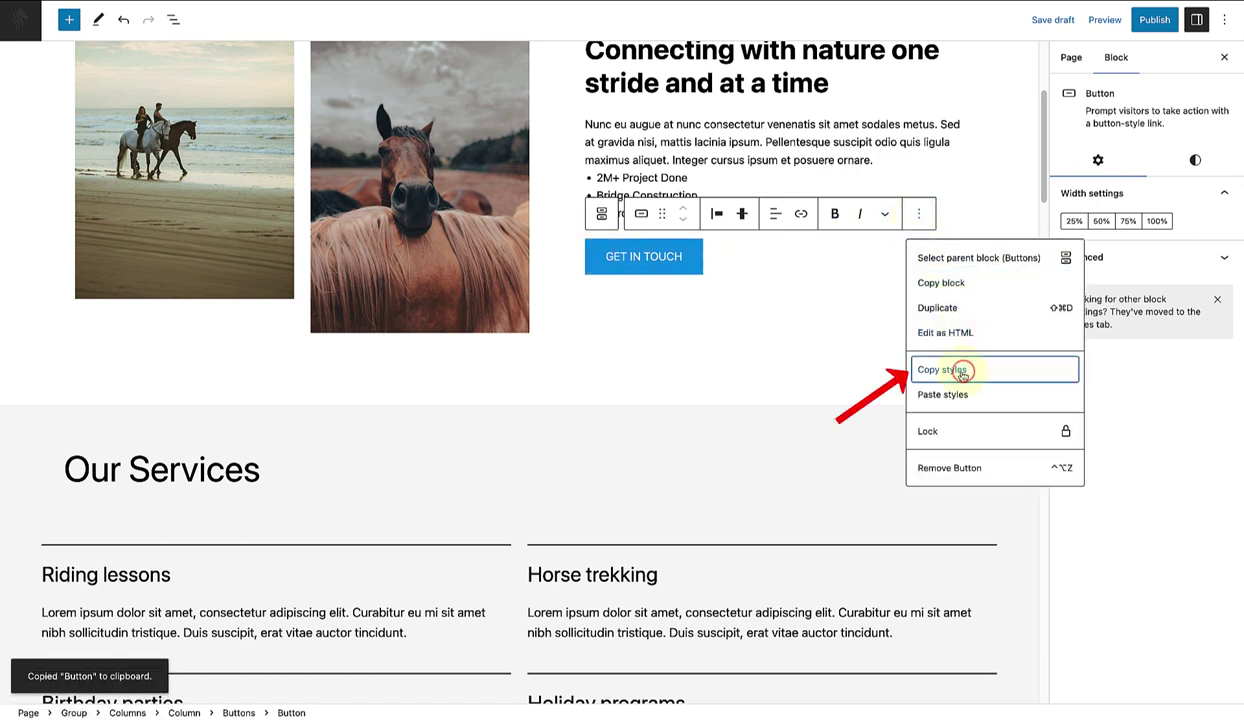
{"action": "scroll", "coordinate": [728, 375], "scroll_direction": "down", "scroll_amount": 10}
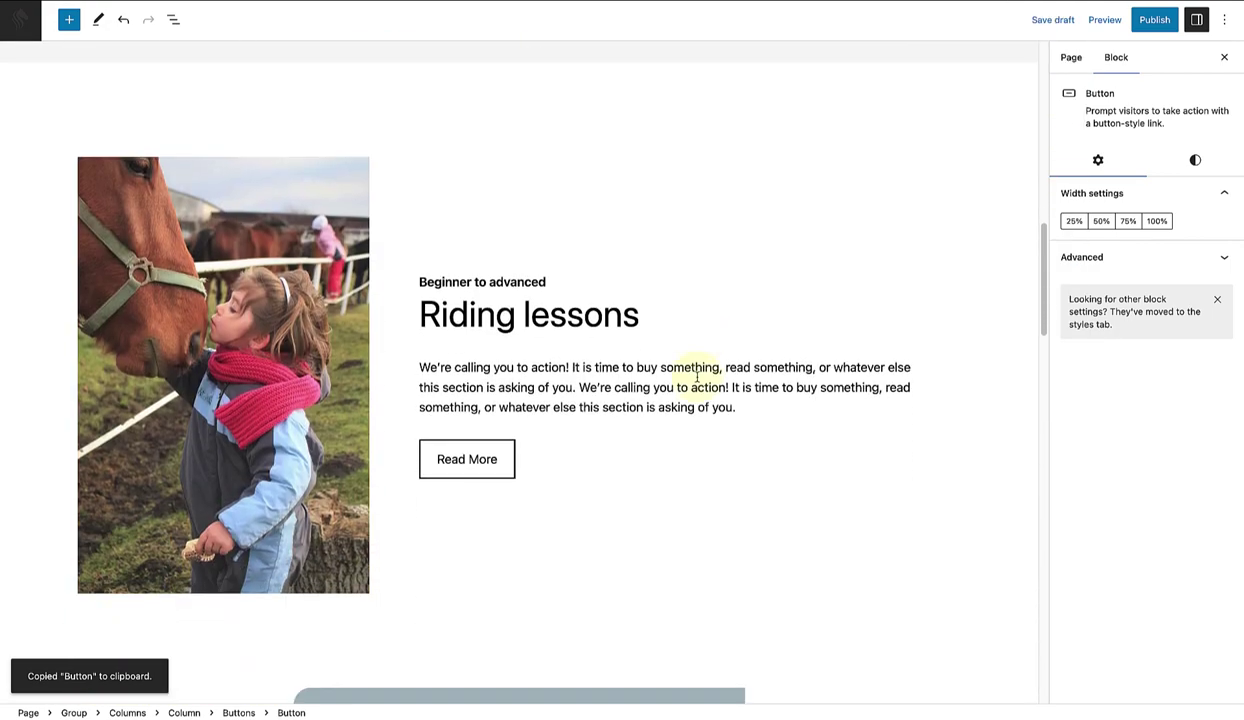
{"action": "scroll", "coordinate": [697, 377], "scroll_direction": "down", "scroll_amount": 2}
{"action": "left_click", "coordinate": [463, 381]}
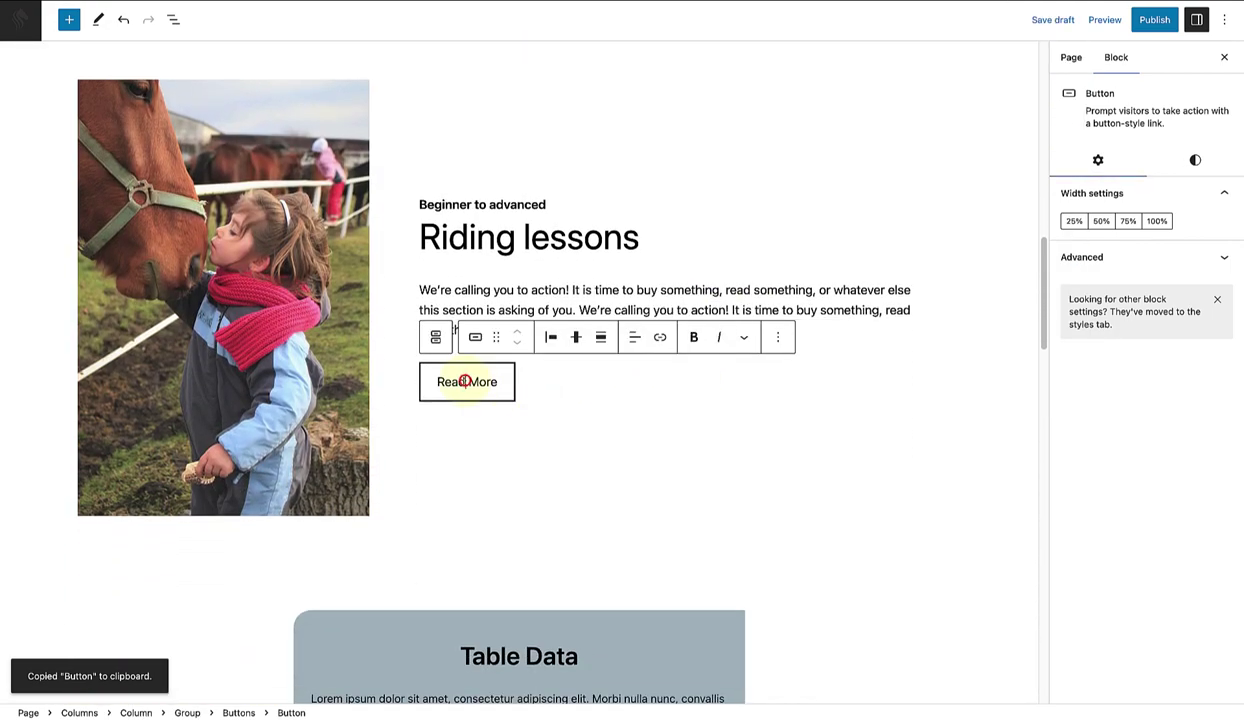
{"action": "left_click", "coordinate": [778, 337]}
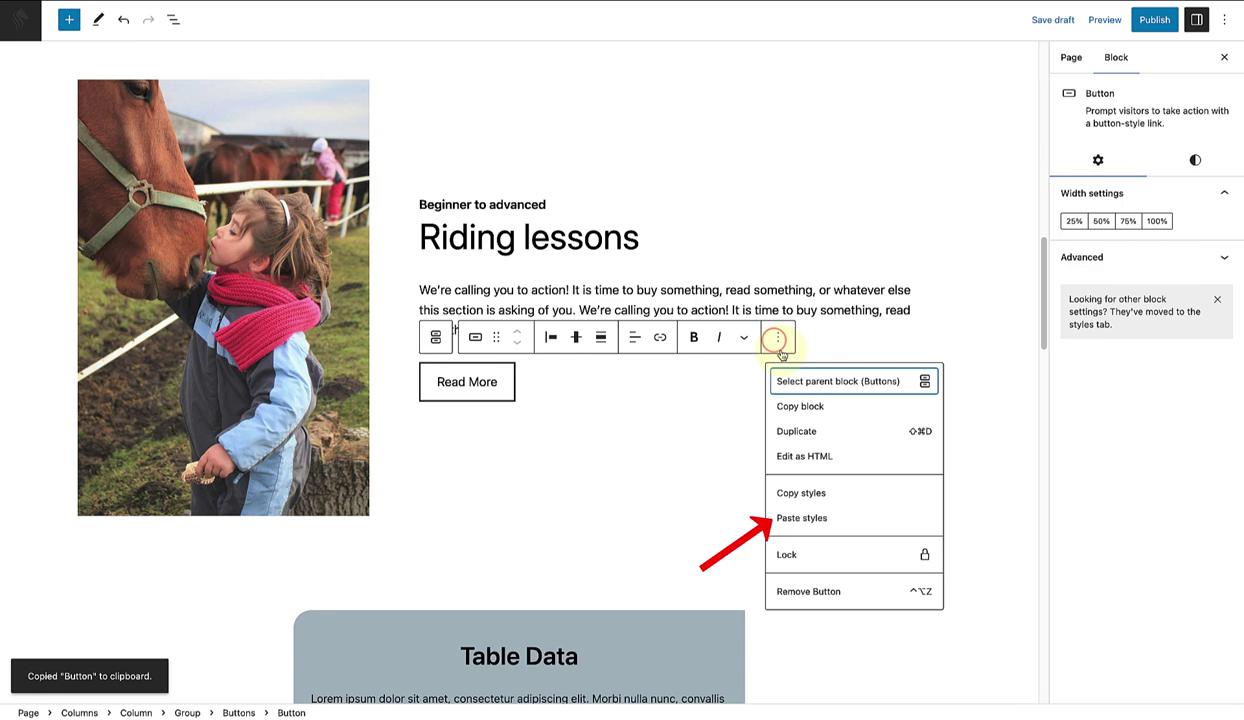
{"action": "left_click", "coordinate": [800, 518]}
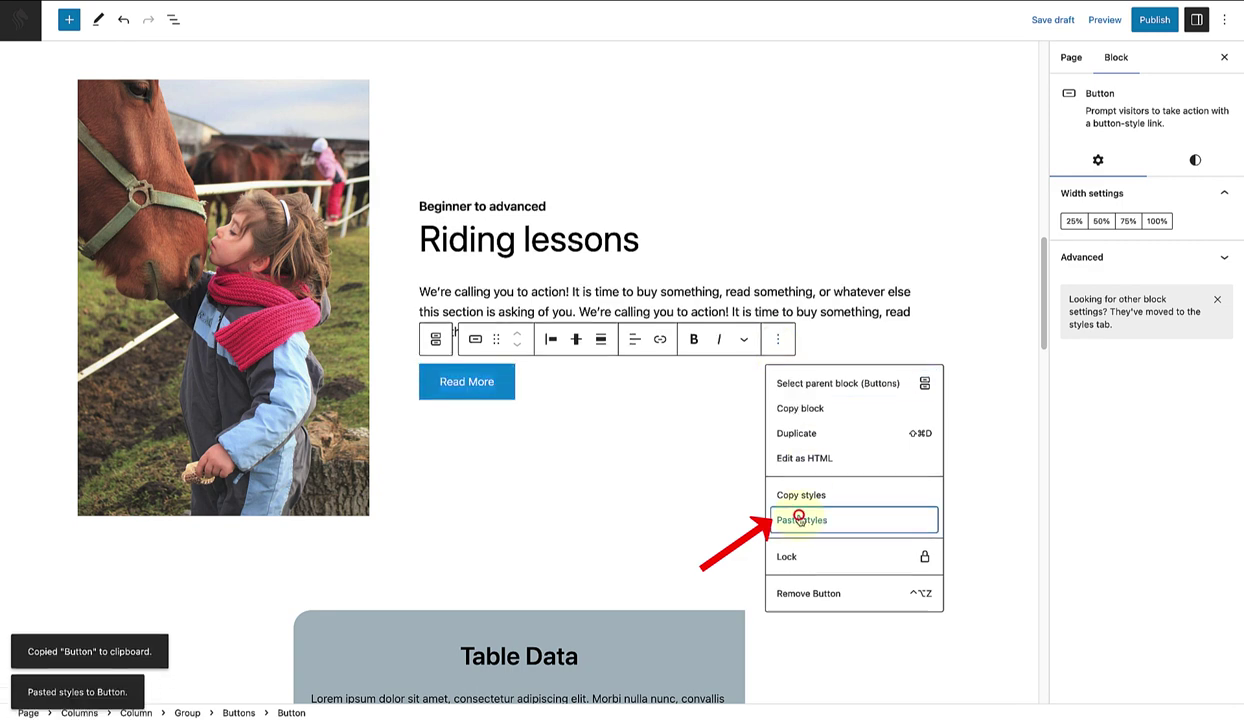
{"action": "left_click", "coordinate": [579, 457]}
- Replace the "Read More" button's text with "BOOK NOW" and save the draft
{"action": "left_click", "coordinate": [440, 373]}
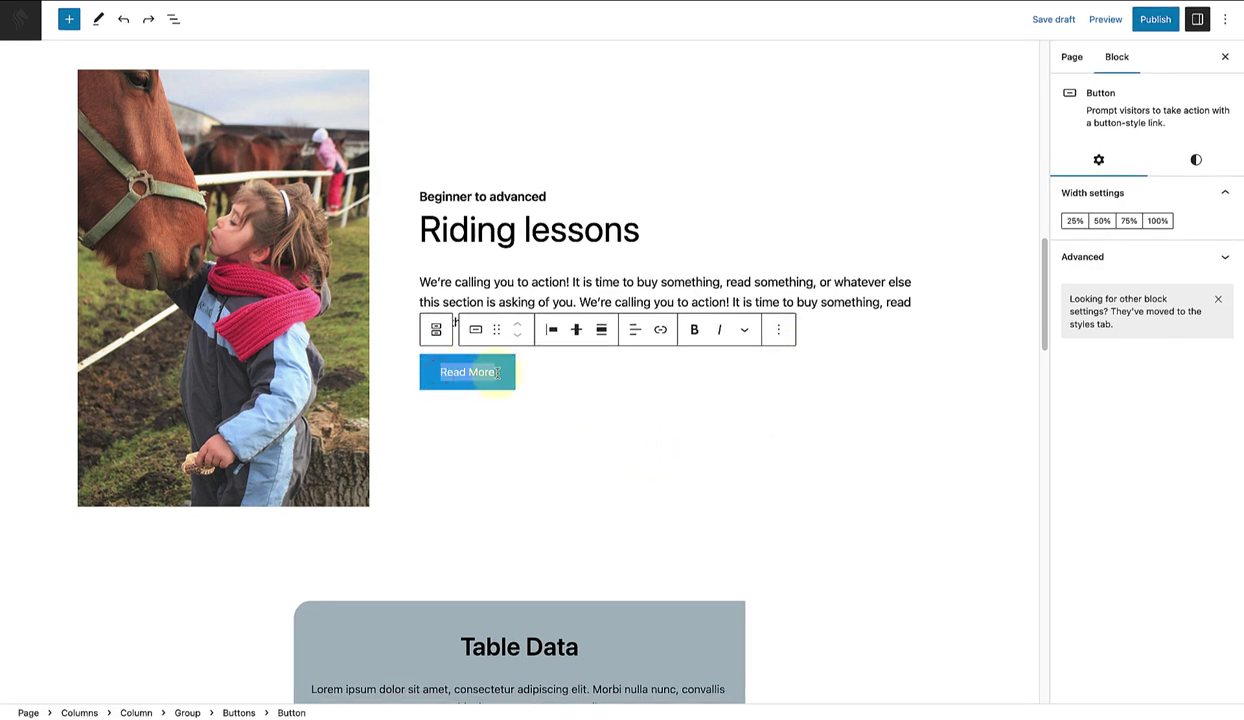
{"action": "type", "text": "BOOK NOW"}
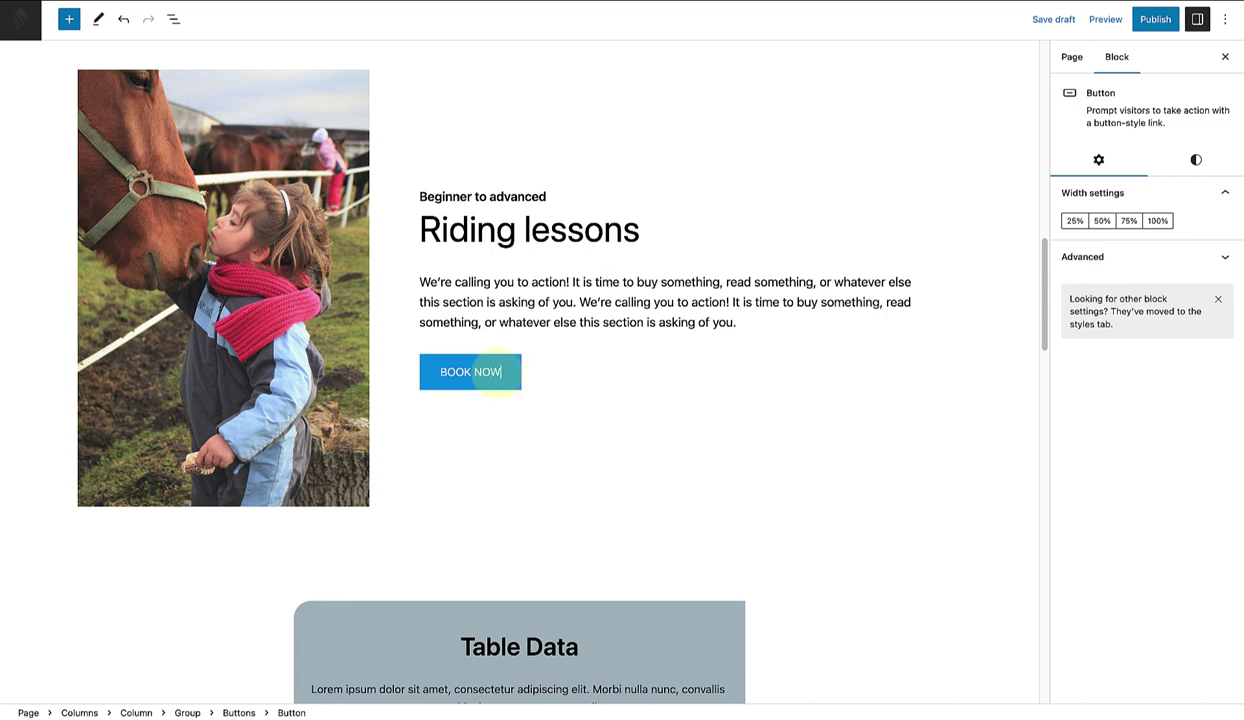
{"action": "key", "text": "ctrl+s"}
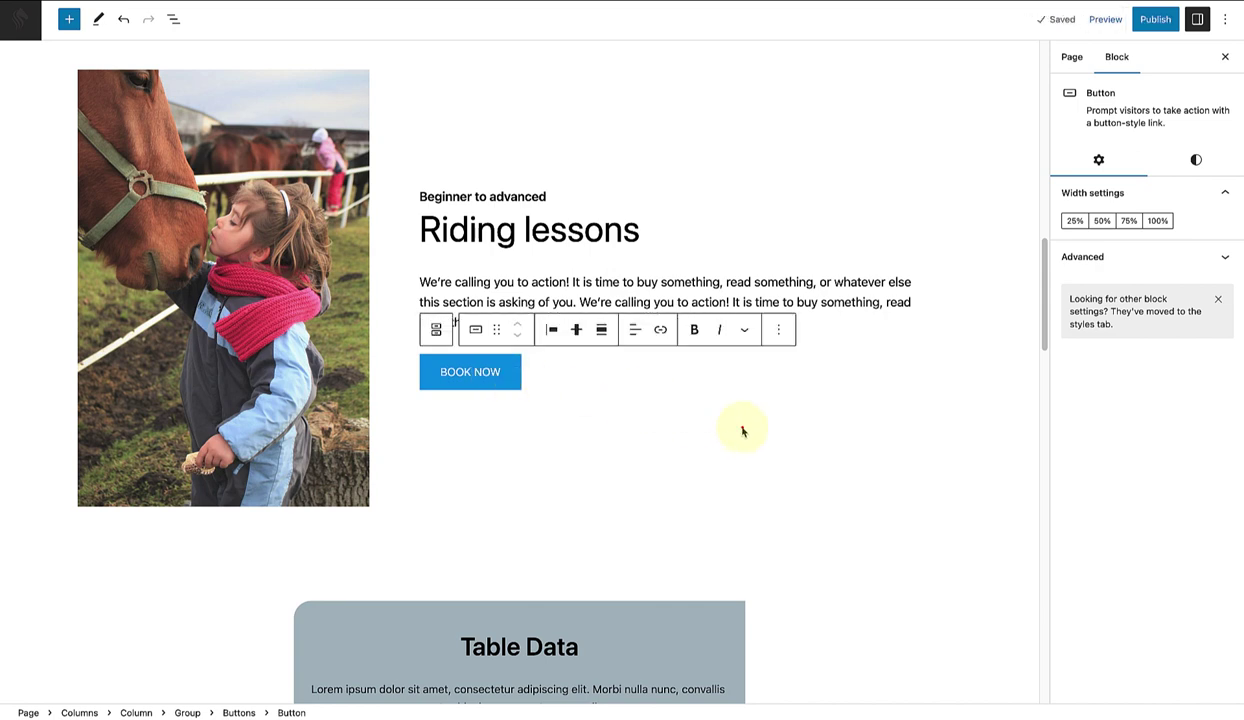
- Set the alignment of the "Table Data" group to full width
{"action": "left_click", "coordinate": [742, 428]}
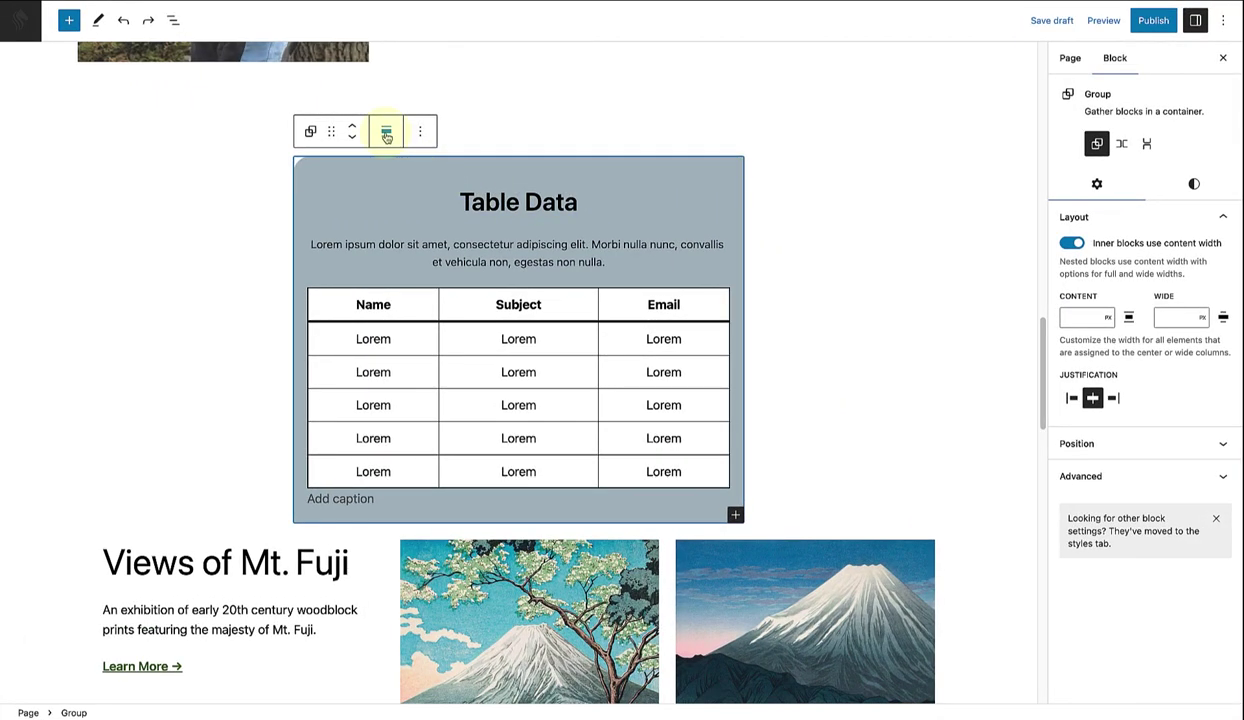
{"action": "left_click", "coordinate": [386, 135]}
{"action": "left_click", "coordinate": [421, 232]}
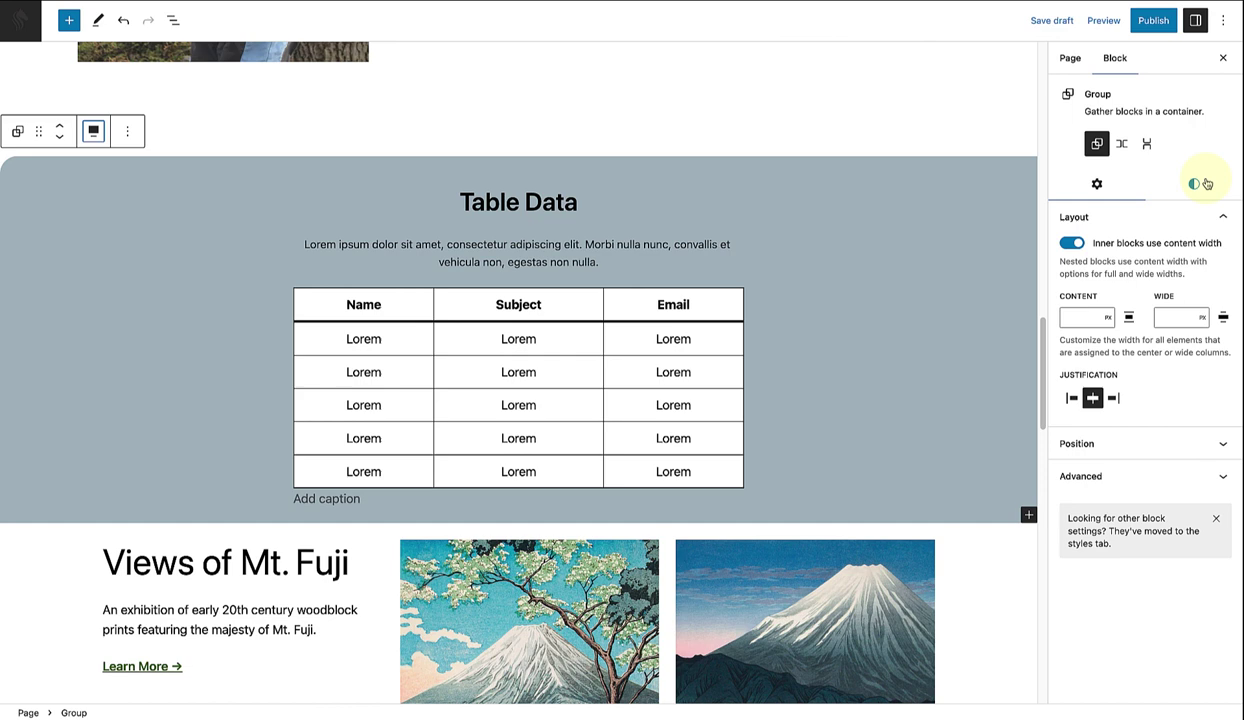
- Set the "Table Data" group's background to the Tertiary theme color (F6F6F6) and its border radius to 0 px
{"action": "left_click", "coordinate": [1205, 183]}
{"action": "left_click", "coordinate": [1080, 277]}
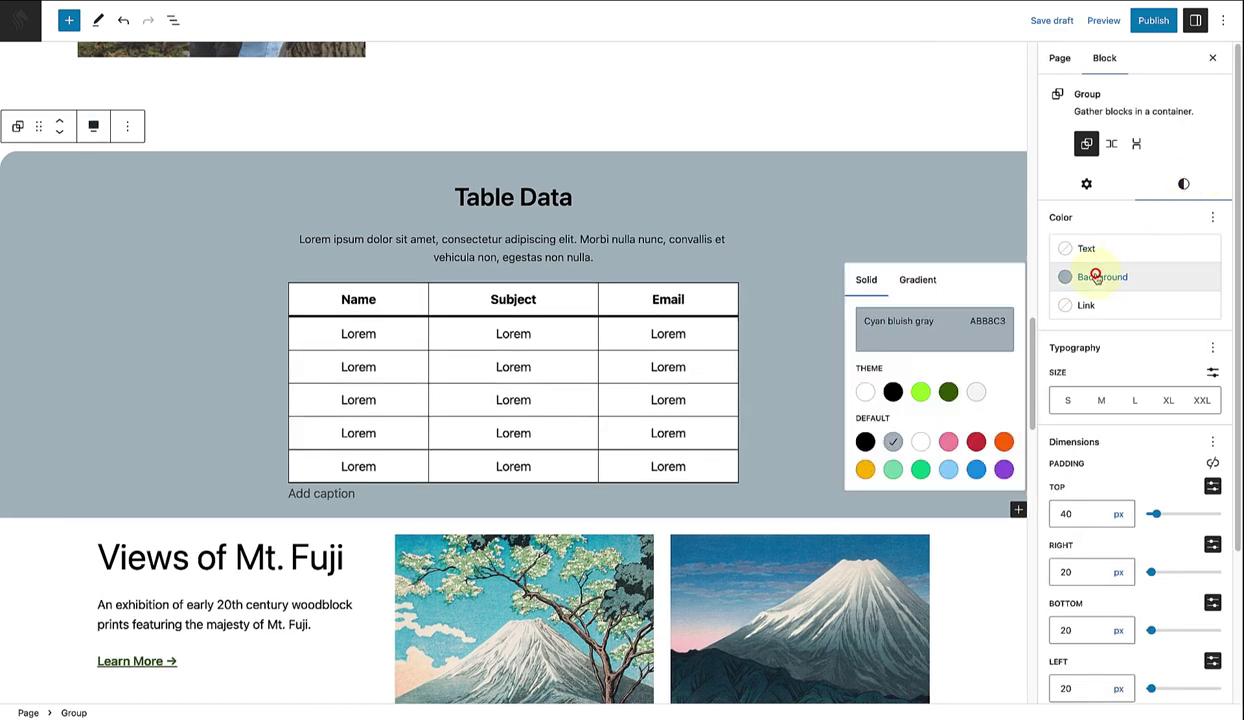
{"action": "left_click", "coordinate": [978, 395]}
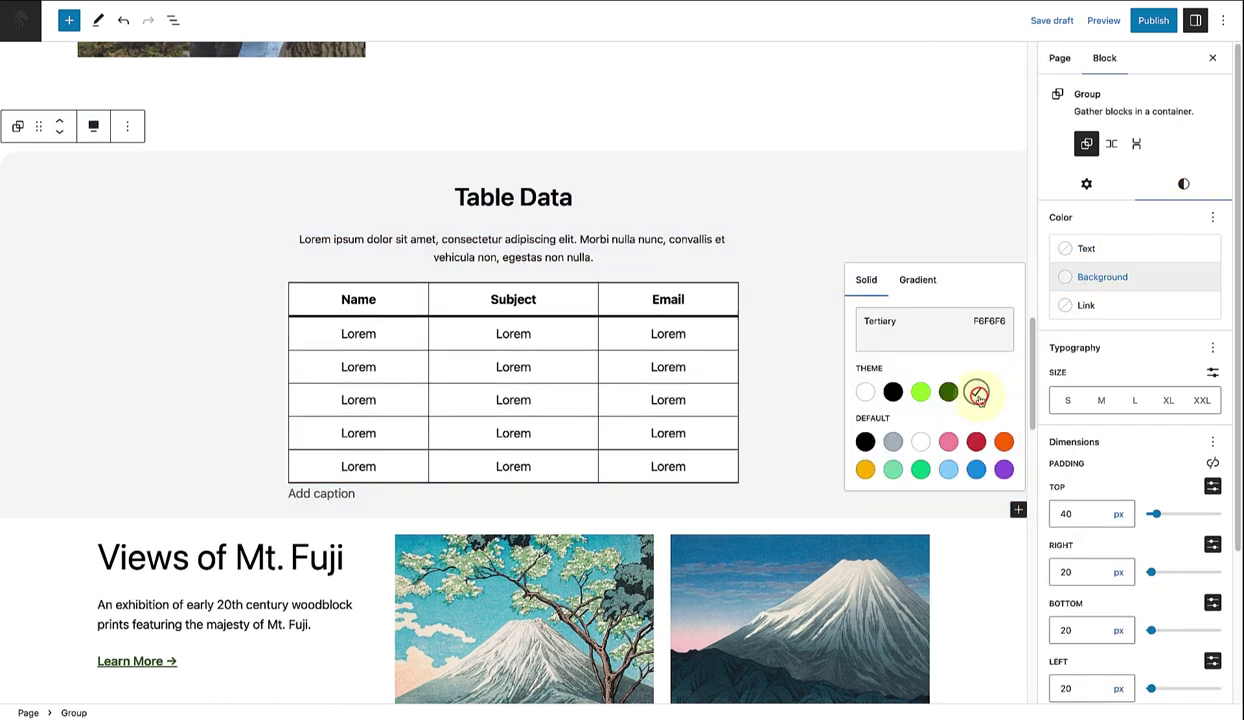
{"action": "scroll", "coordinate": [1238, 258], "scroll_direction": "down", "scroll_amount": 3}
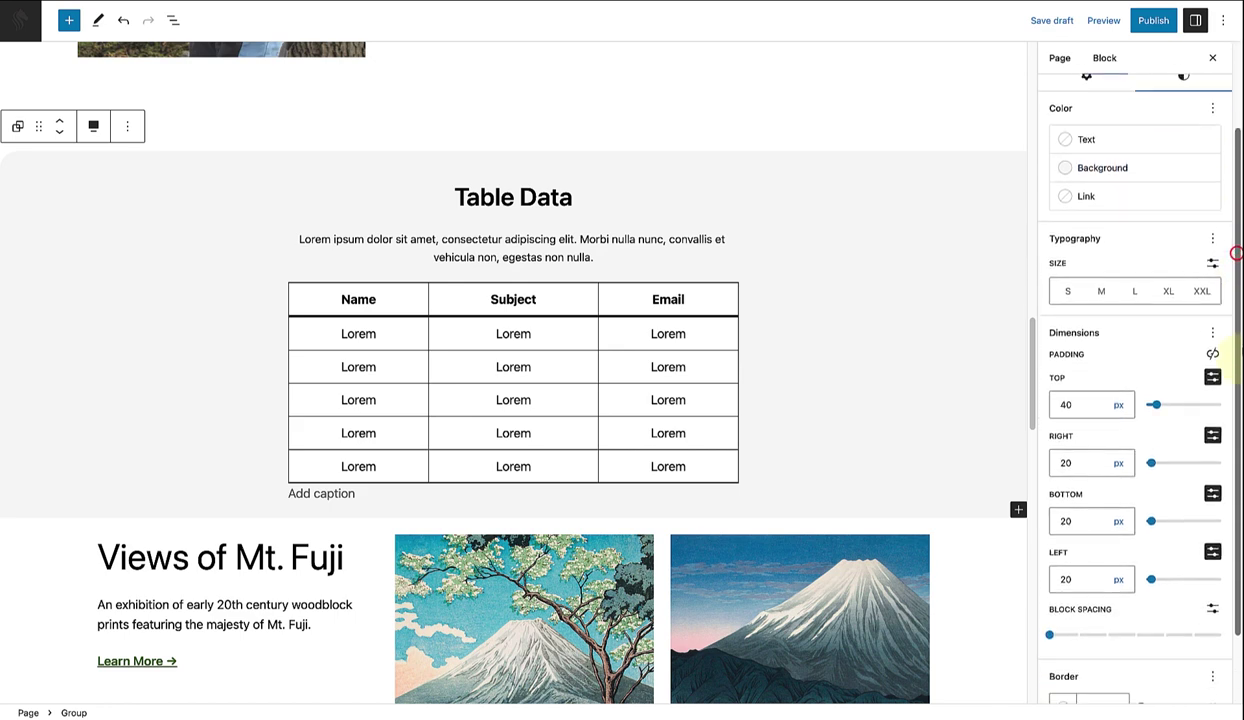
{"action": "left_click", "coordinate": [1083, 676]}
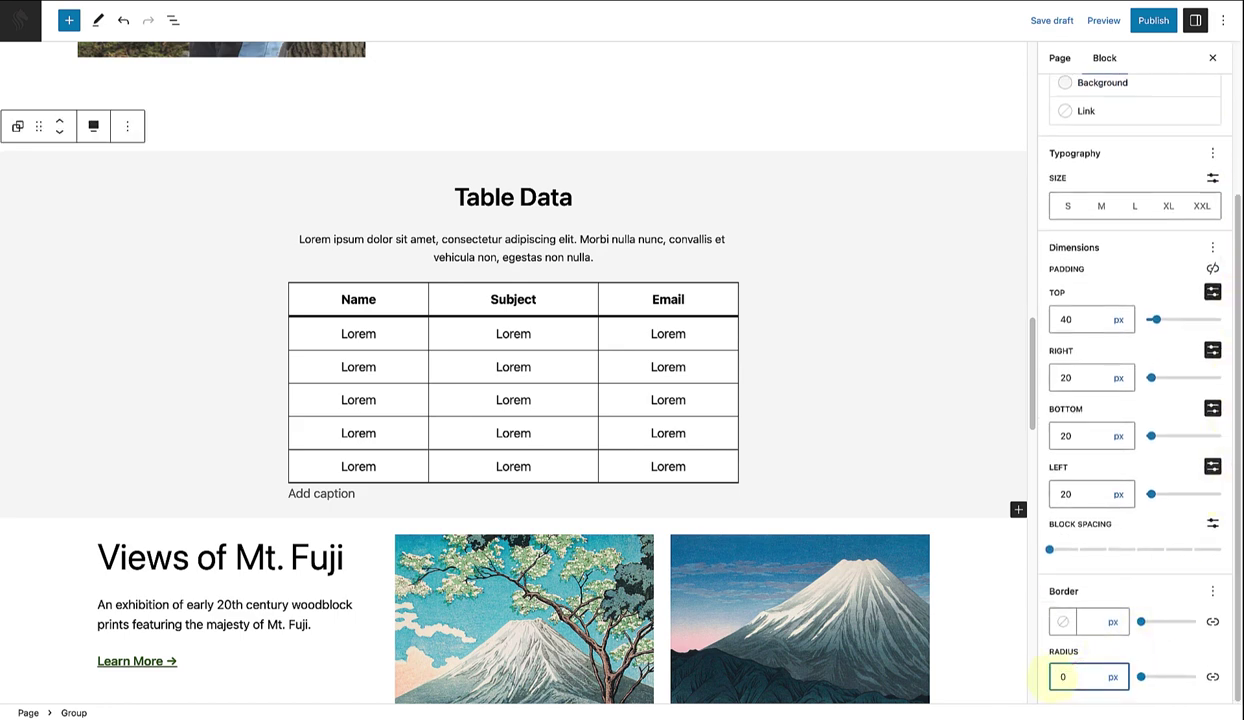
- Change the "Table Data" heading to level H2 and replace its text with "Prices"
{"action": "triple_click", "coordinate": [474, 194]}
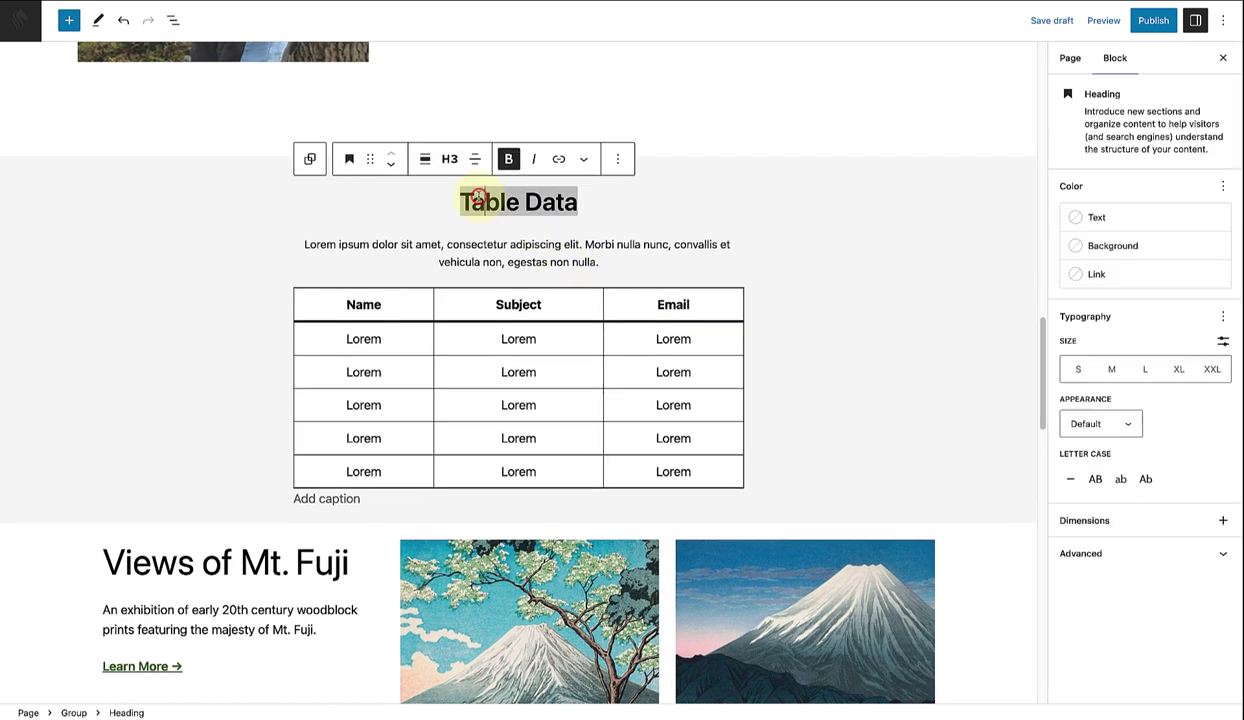
{"action": "left_click", "coordinate": [449, 159]}
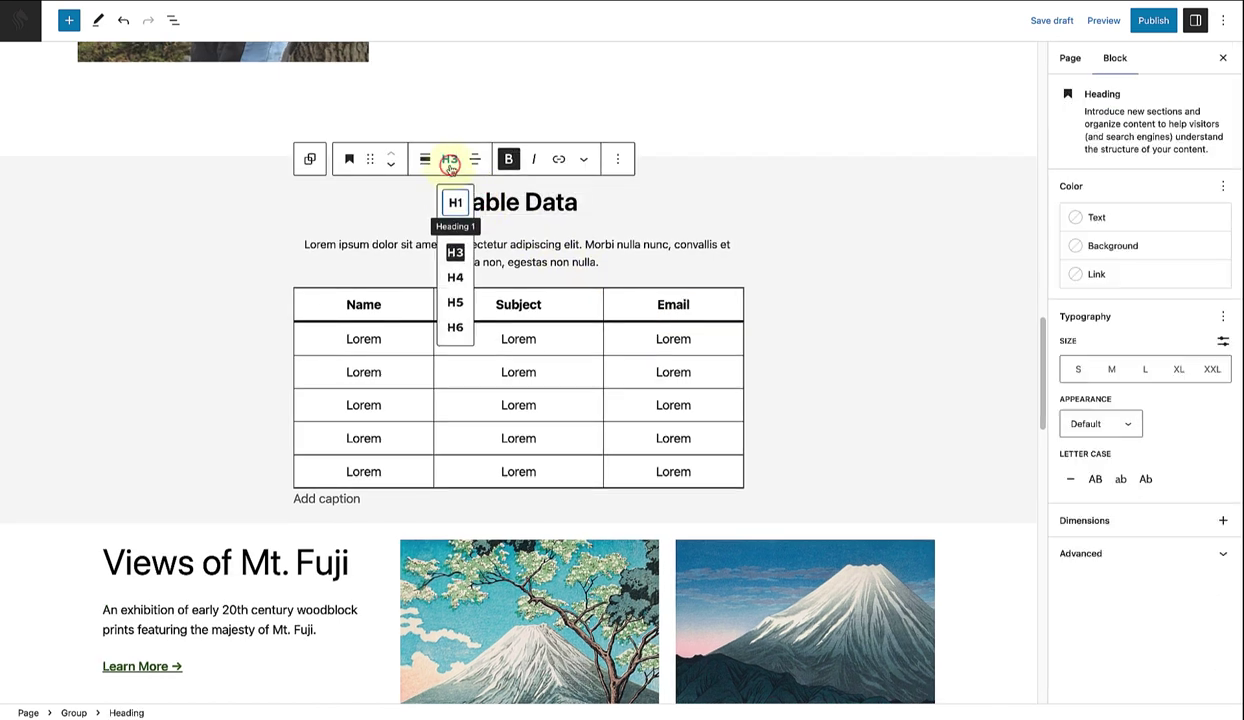
{"action": "left_click", "coordinate": [455, 229]}
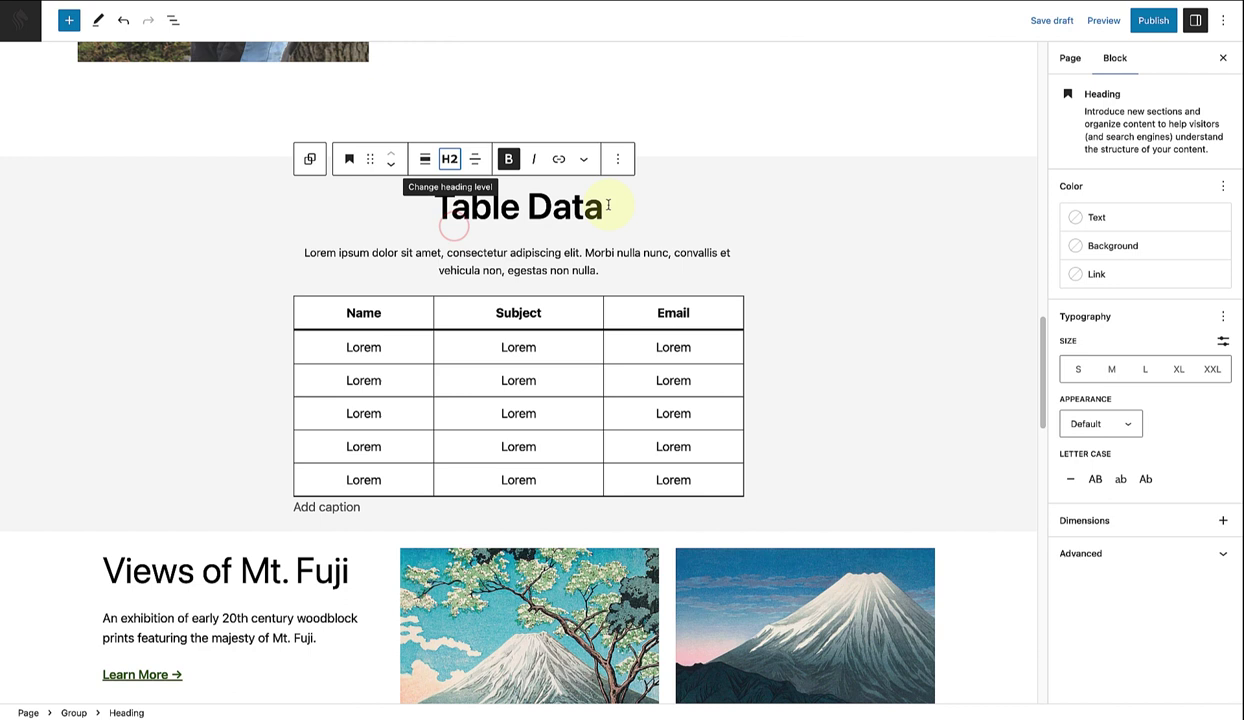
{"action": "left_click_drag", "start_coordinate": [612, 205], "coordinate": [436, 196]}
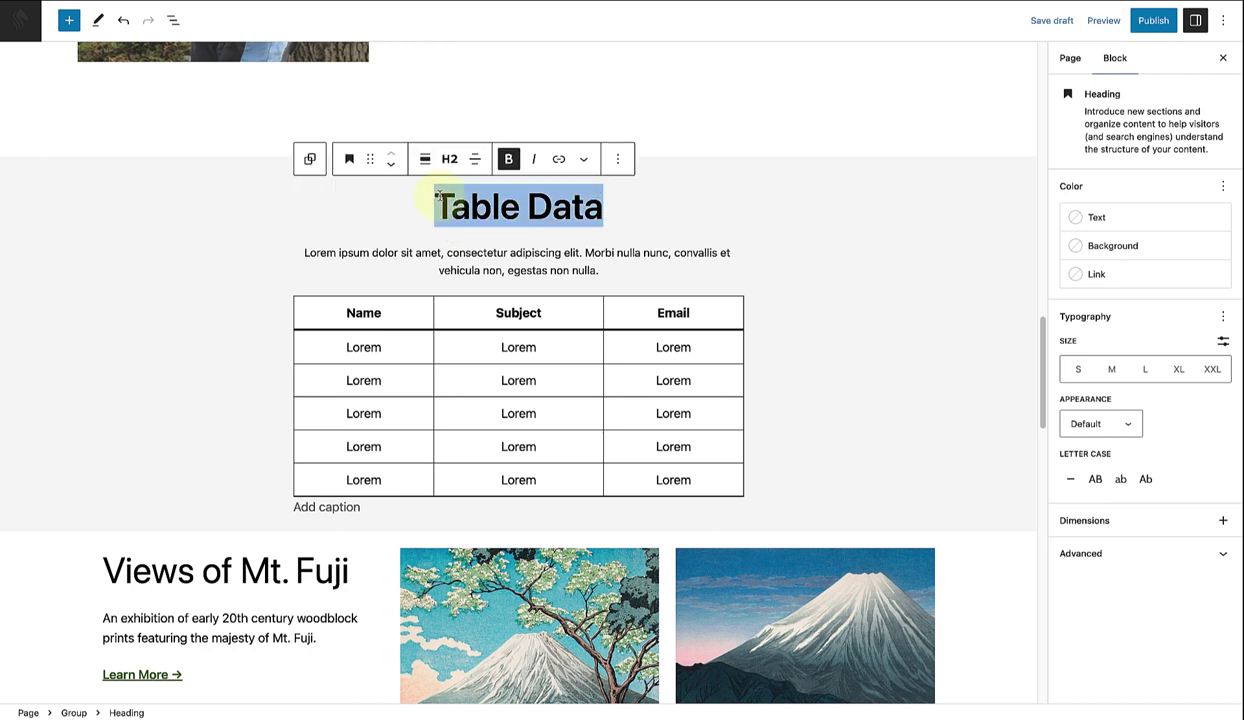
{"action": "type", "text": "Prices"}
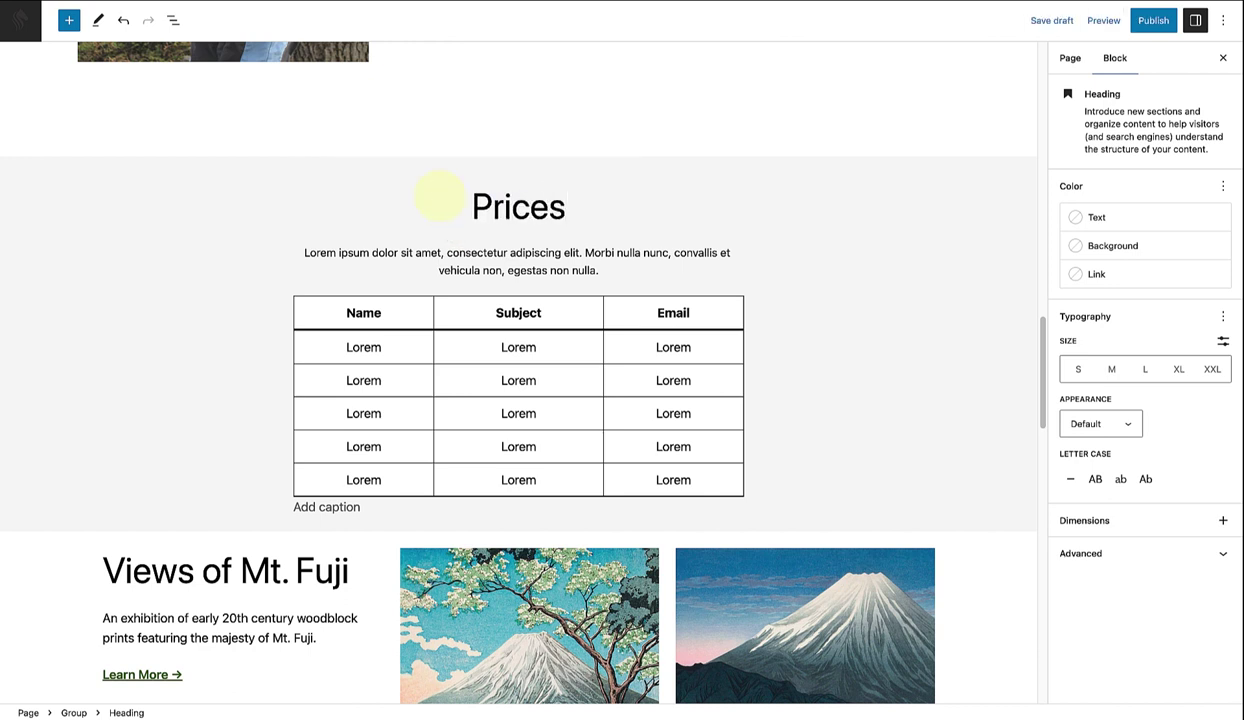
- Delete the lorem ipsum paragraph between the "Prices" heading and the table
{"action": "left_click_drag", "start_coordinate": [602, 269], "coordinate": [293, 248]}
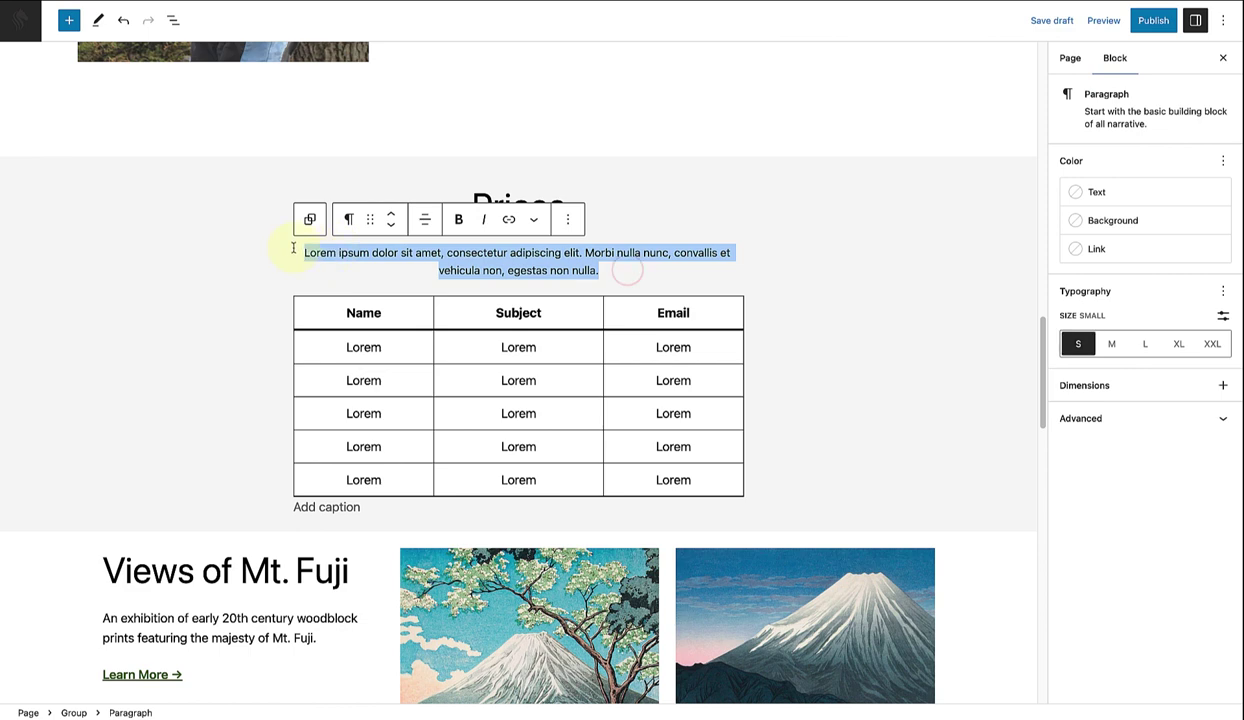
{"action": "key", "text": "BackSpace"}
{"action": "key", "text": "BackSpace"}
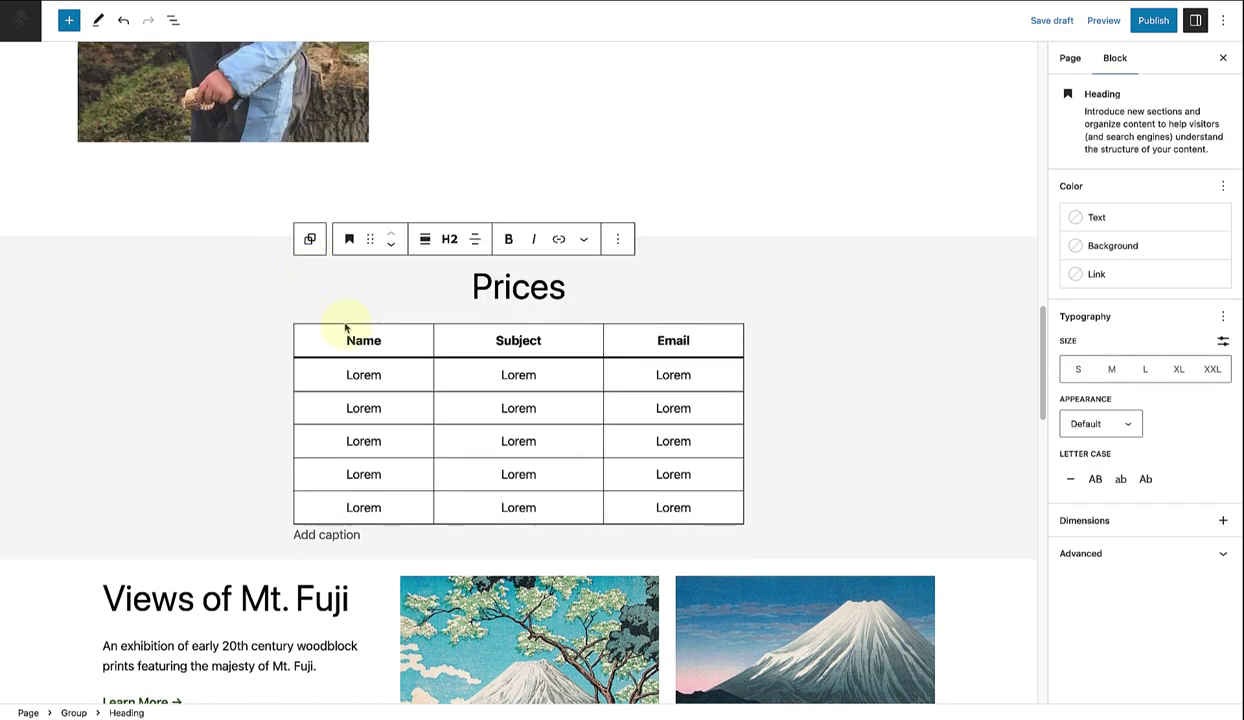
- Replace the "Name" column header in the prices table with "Duration"
{"action": "left_click_drag", "start_coordinate": [383, 336], "coordinate": [330, 333]}
{"action": "type", "text": "D"}
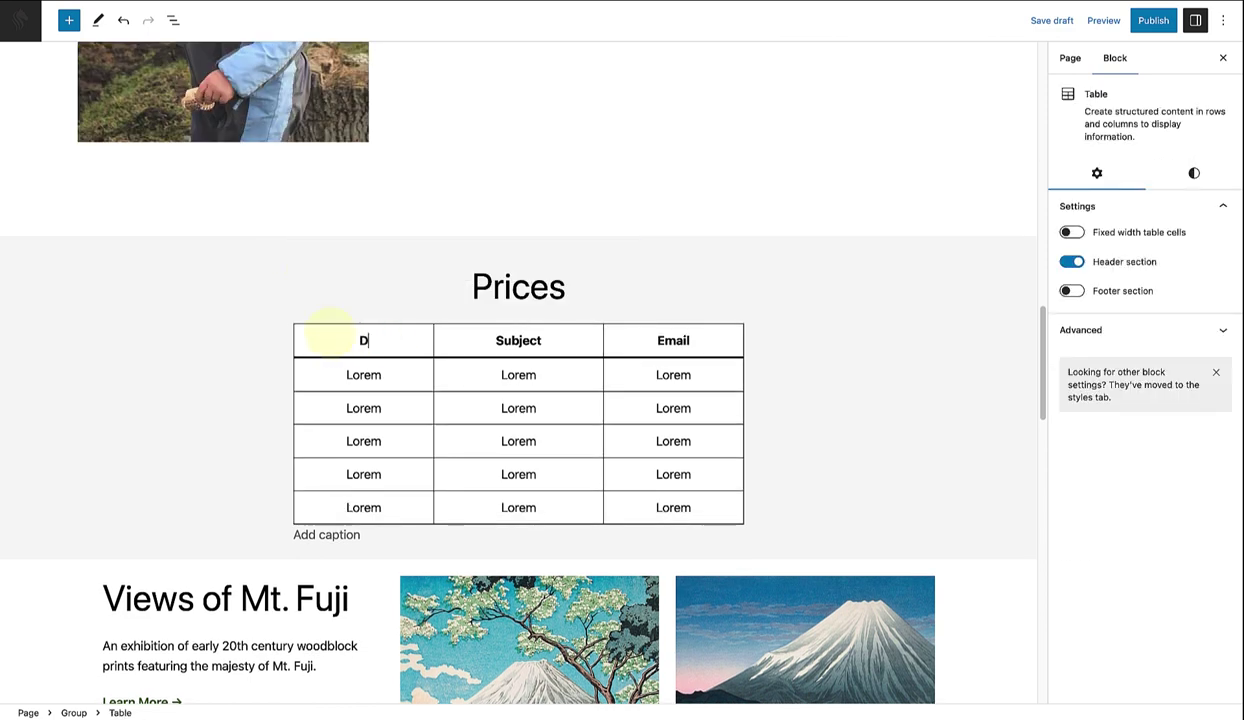
{"action": "type", "text": "uration"}
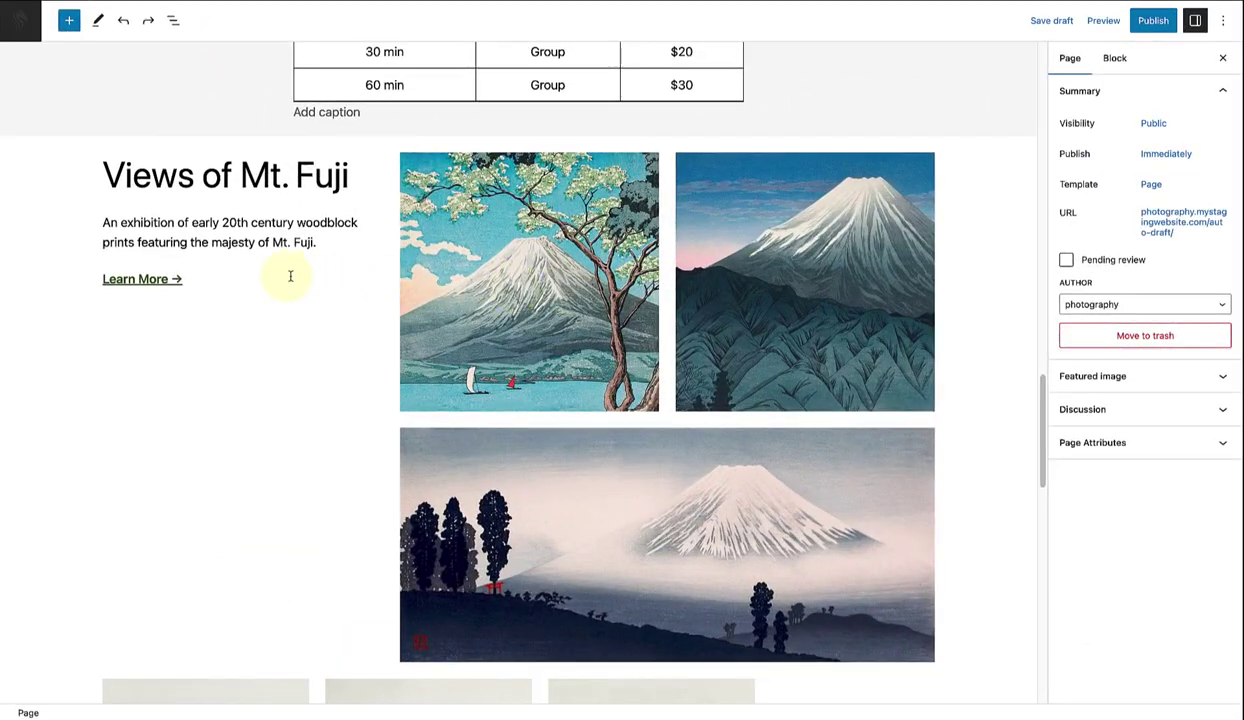
- Replace the "Views of Mt. Fuji" text with "Horse trekking" content: heading, description, "Prices:" table (2 hours $120, 3 hours $150) and "Learn More →" link
{"action": "left_click_drag", "start_coordinate": [215, 277], "coordinate": [101, 178]}
{"action": "key", "text": "BackSpace"}
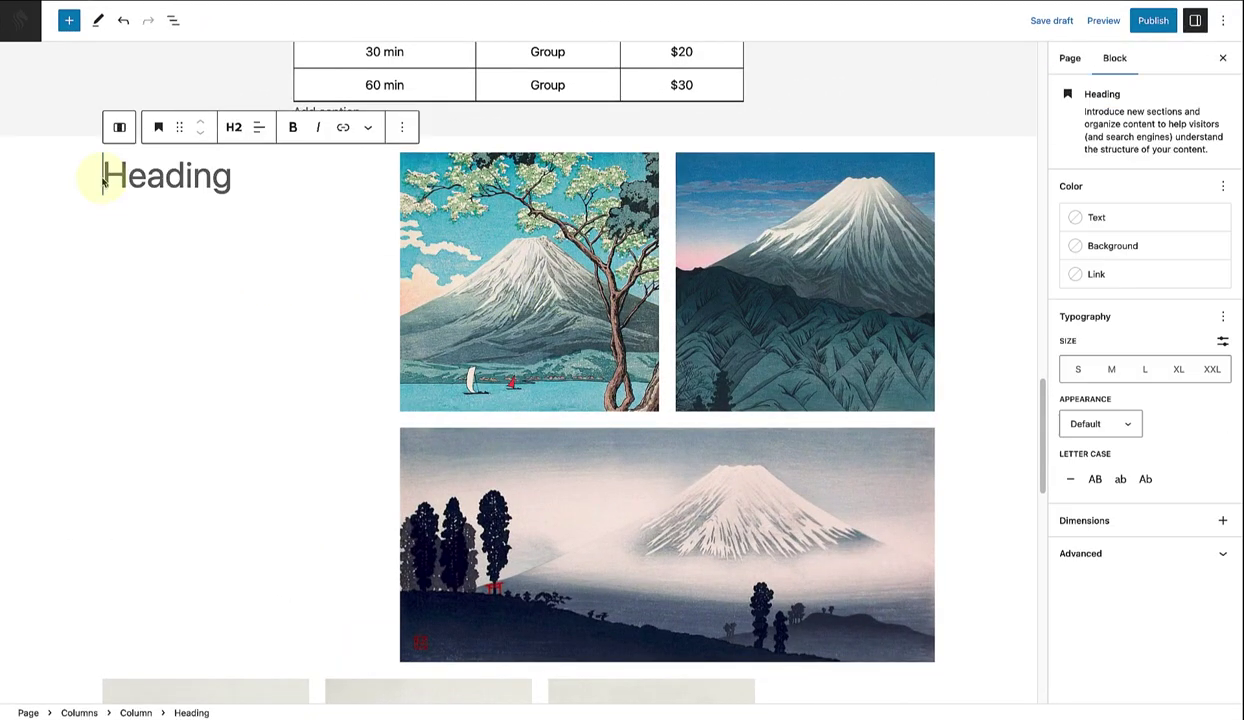
{"action": "key", "text": "ctrl+z"}
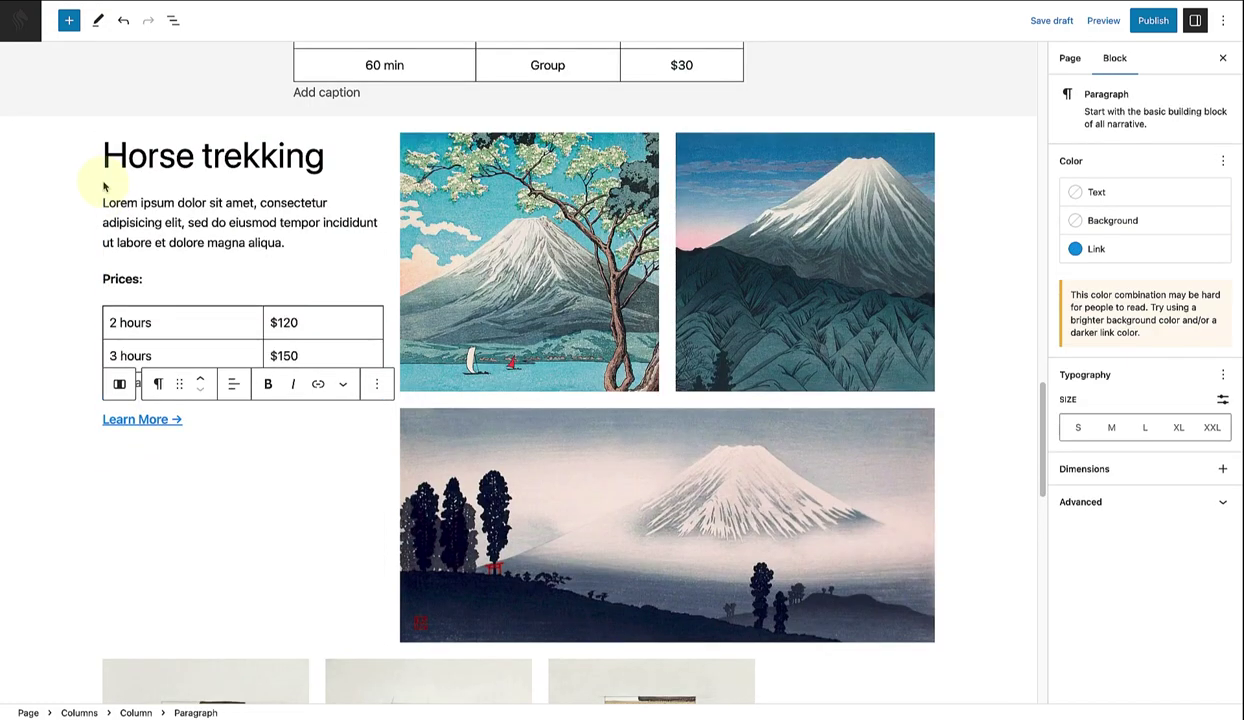
- Remove the wide third Mt. Fuji image from the gallery beside the Horse trekking text
{"action": "left_click", "coordinate": [598, 430]}
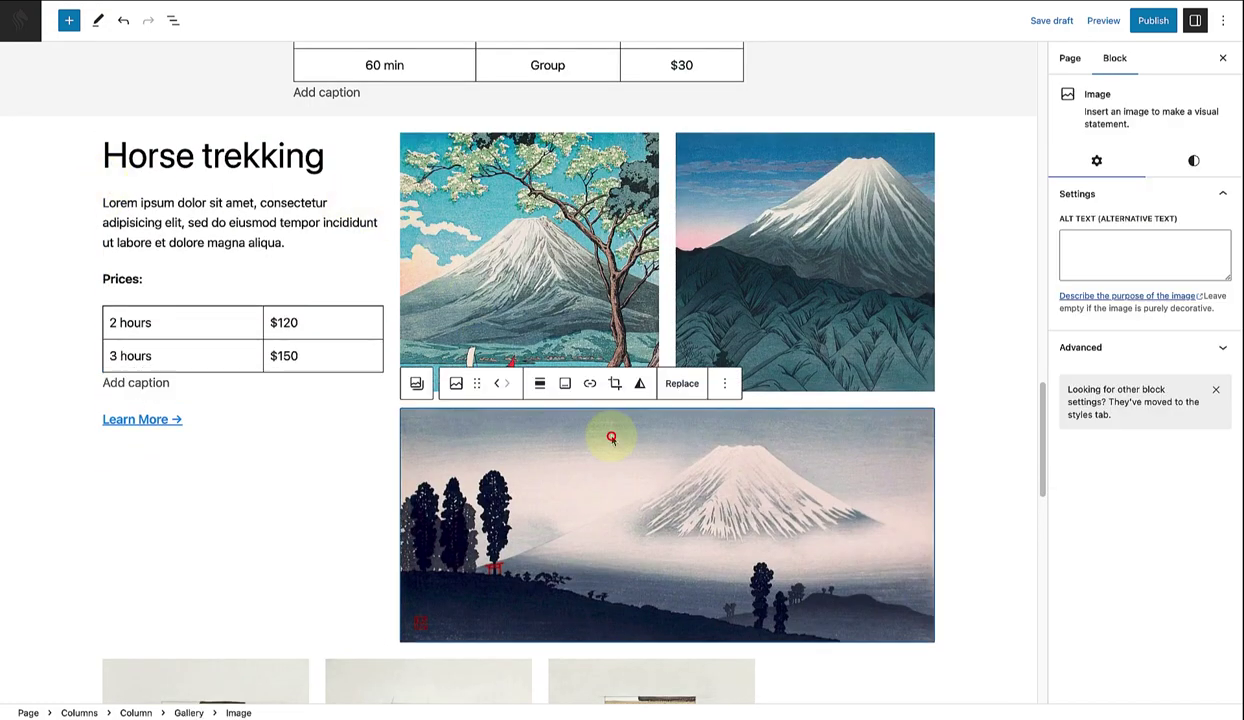
{"action": "left_click", "coordinate": [727, 384]}
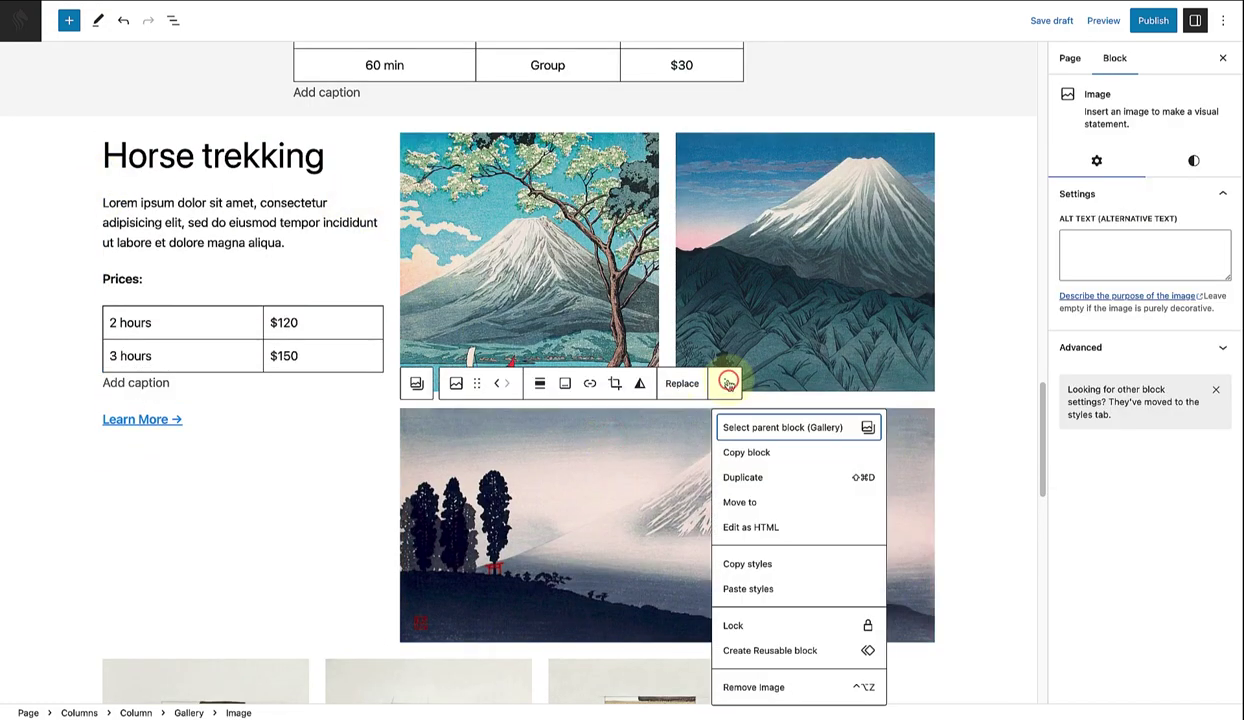
{"action": "left_click", "coordinate": [779, 688]}
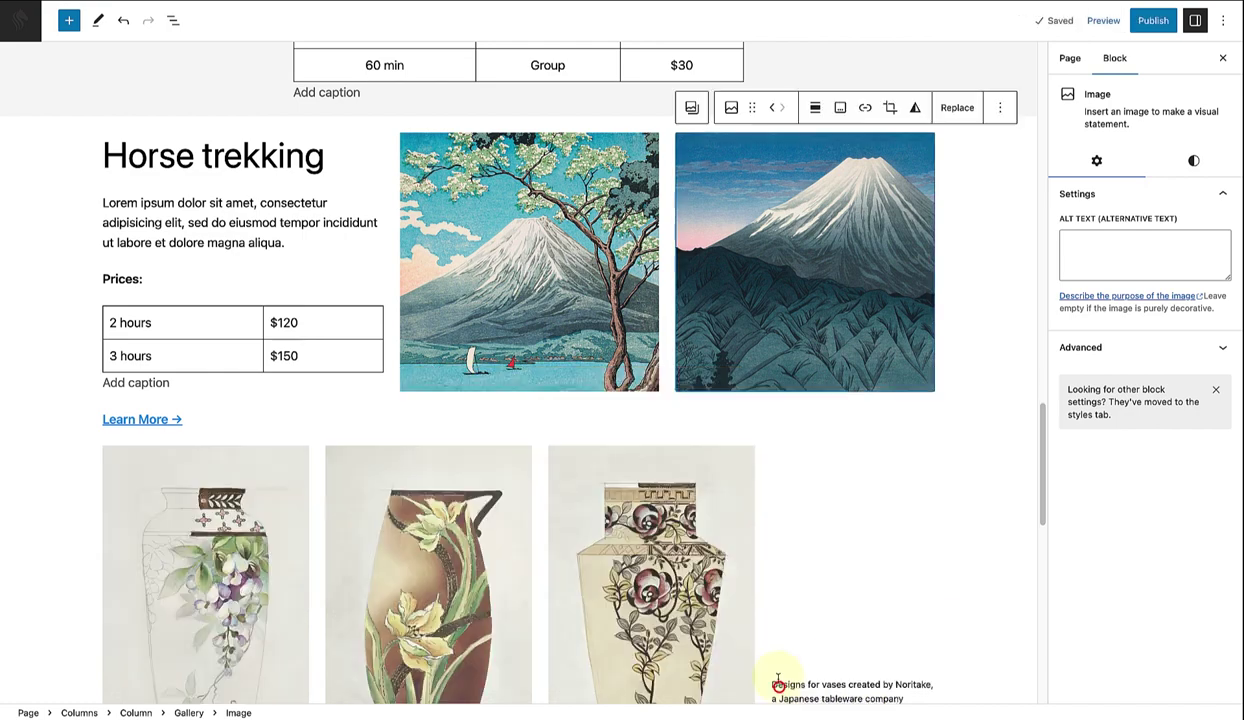
- Replace the first Horse trekking gallery image with the media library photo of a rider on a forest path
{"action": "left_click", "coordinate": [557, 323]}
{"action": "left_click", "coordinate": [675, 107]}
{"action": "left_click", "coordinate": [709, 155]}
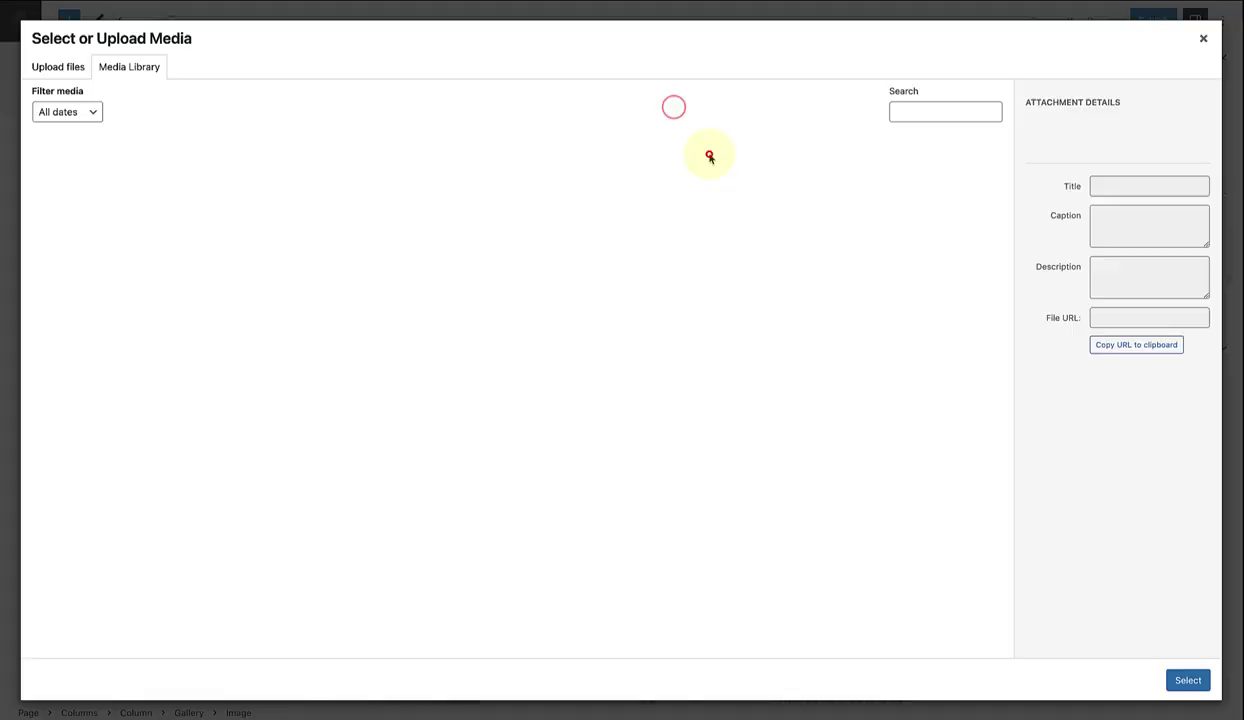
{"action": "left_click", "coordinate": [929, 199]}
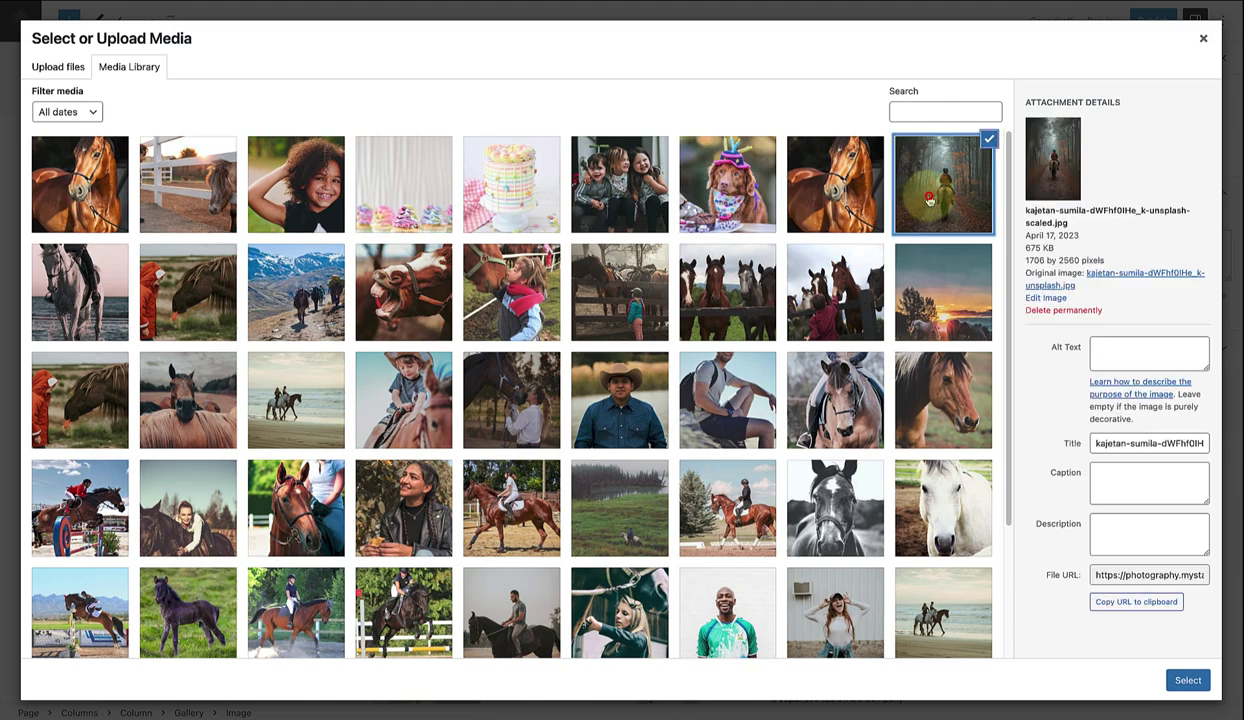
{"action": "left_click", "coordinate": [1186, 679]}
- Replace the remaining Mt. Fuji image in the gallery with the media library photo of the bridled brown horse
{"action": "left_click", "coordinate": [790, 307]}
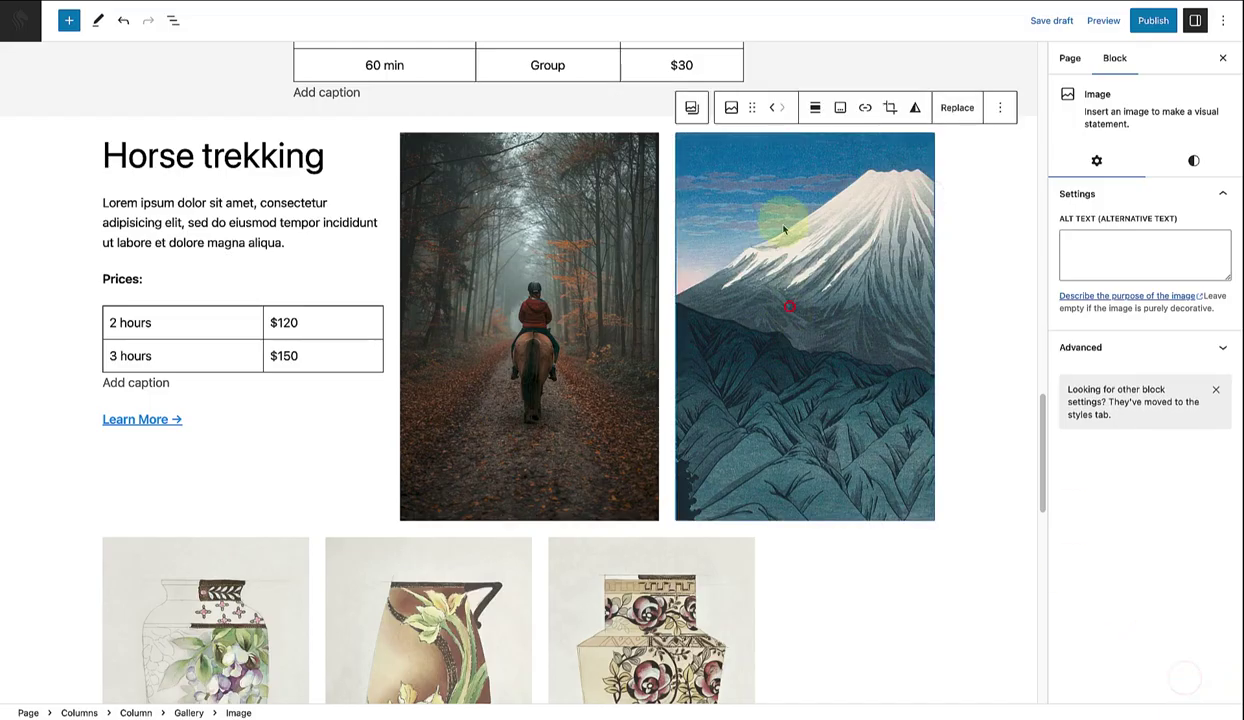
{"action": "left_click", "coordinate": [957, 107]}
{"action": "left_click", "coordinate": [960, 148]}
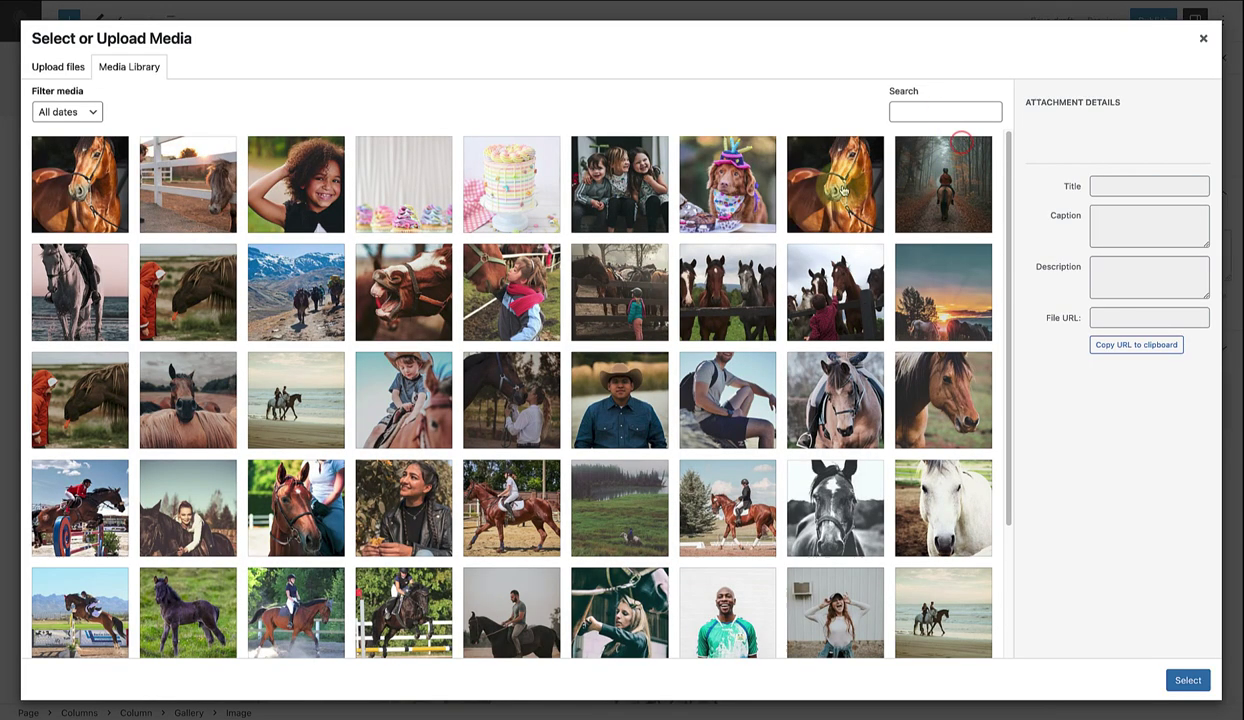
{"action": "left_click", "coordinate": [838, 188]}
{"action": "left_click", "coordinate": [1187, 679]}
{"action": "left_click", "coordinate": [990, 453]}
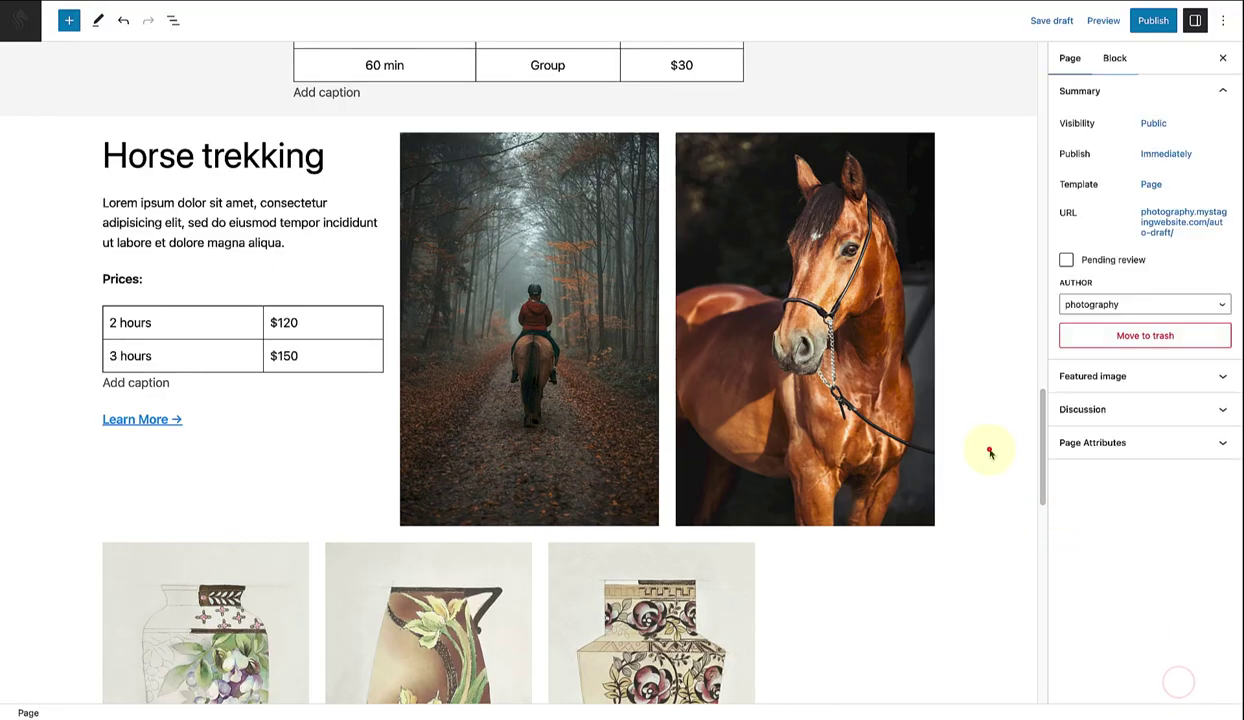
- Set the padding of the Horse trekking columns block to 4 on all sides
{"action": "left_click", "coordinate": [985, 172]}
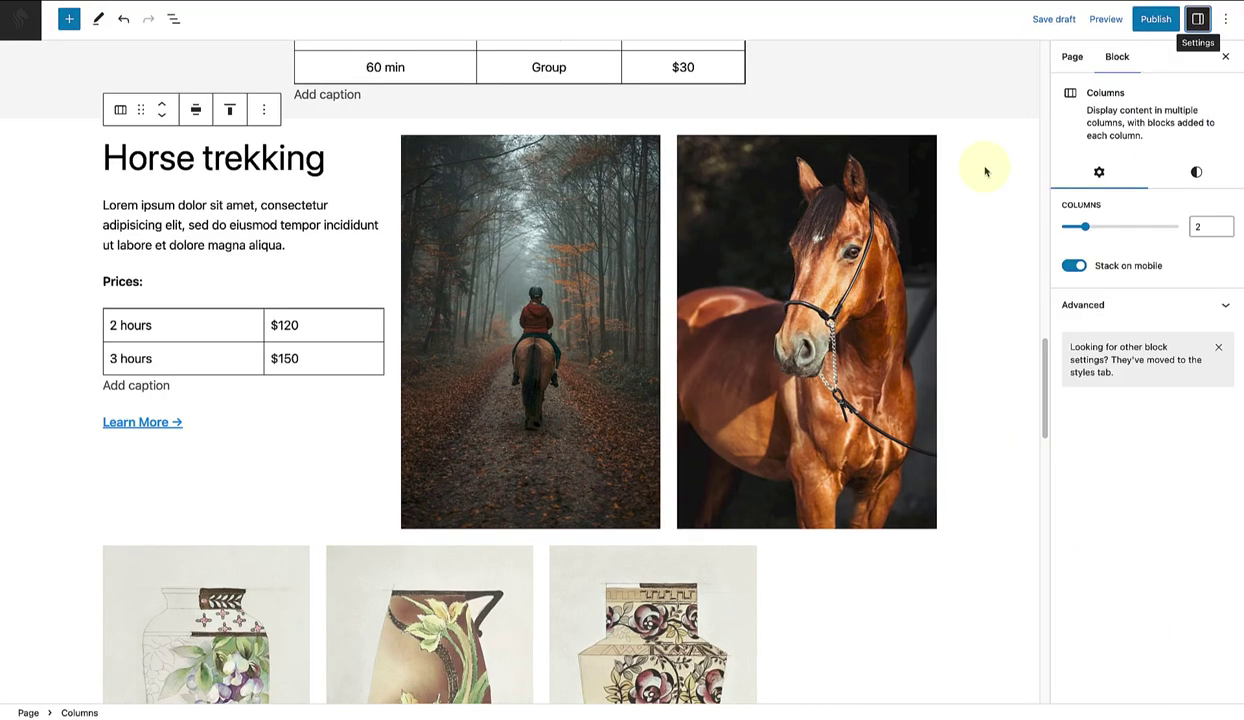
{"action": "left_click", "coordinate": [1196, 174]}
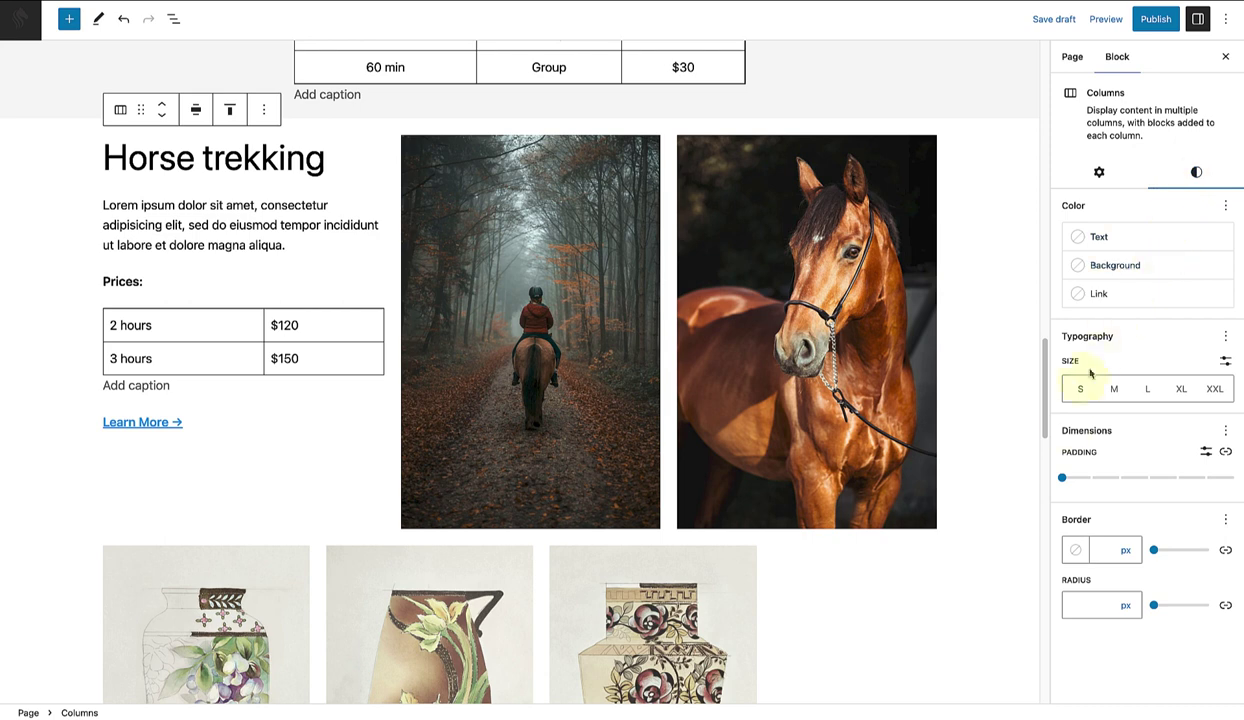
{"action": "left_click_drag", "start_coordinate": [1064, 481], "coordinate": [1179, 488]}
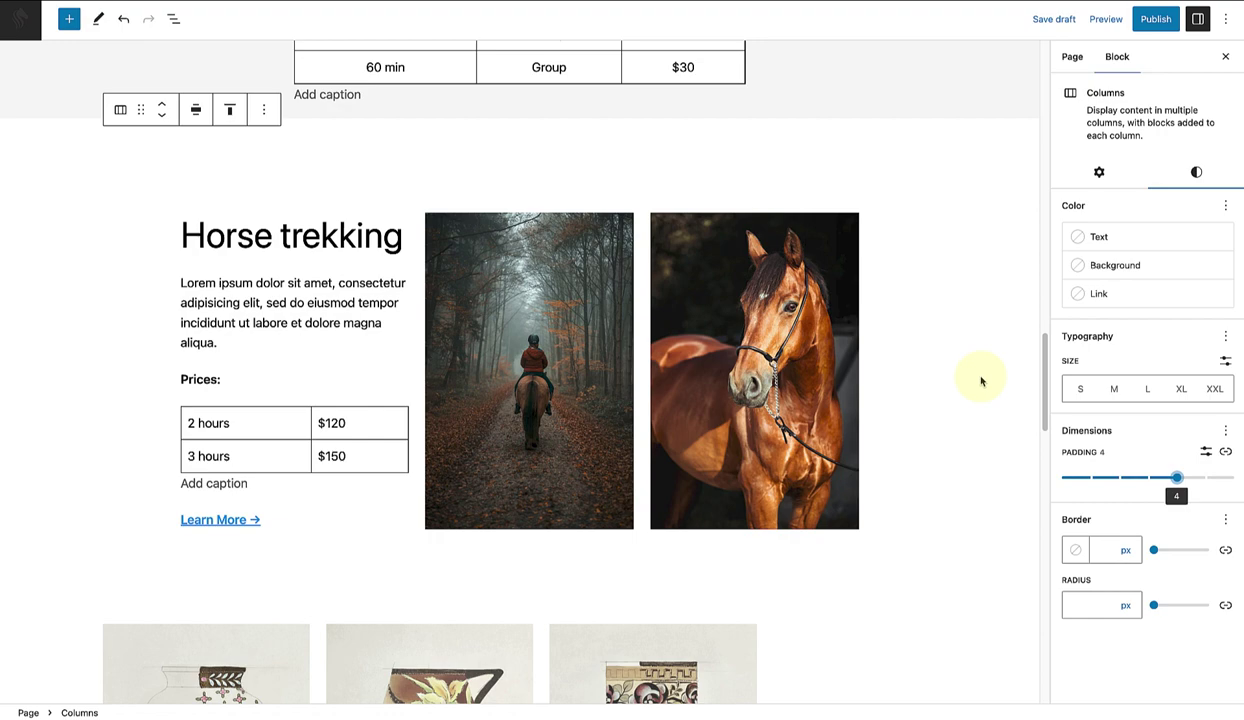
{"action": "left_click", "coordinate": [980, 379]}
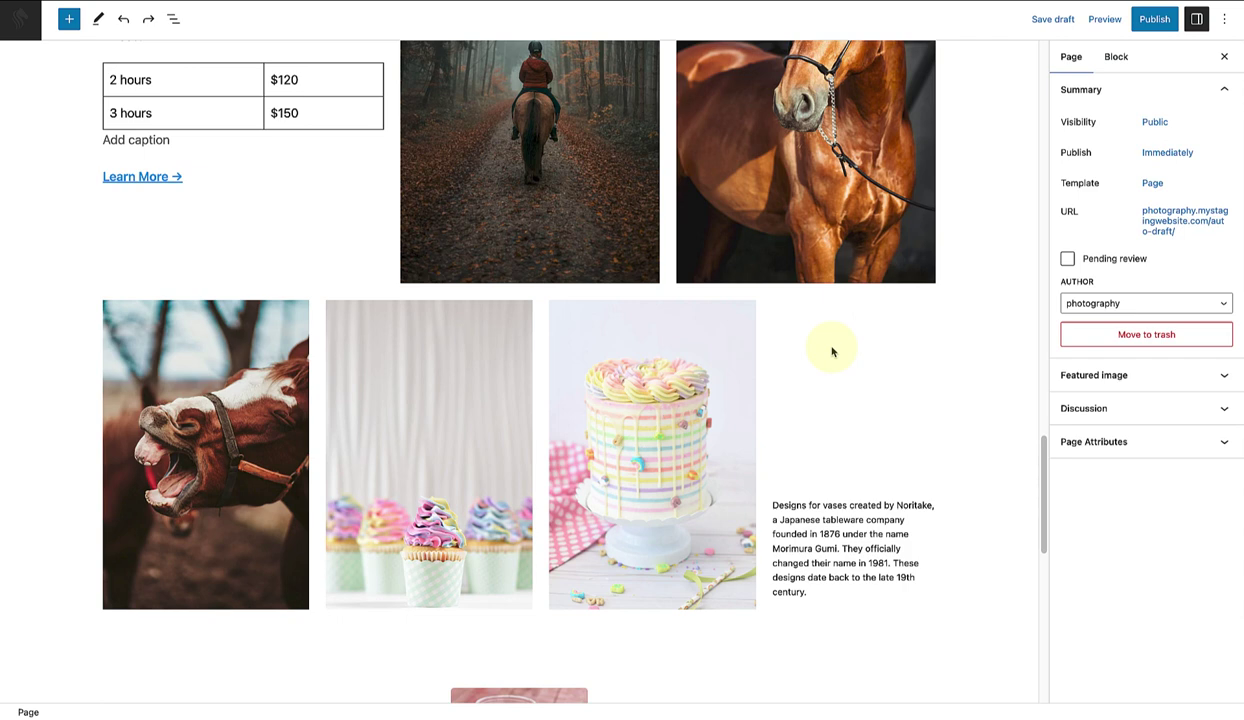
- Make the columns block with the laughing horse, cupcake and cake images full width and set its padding to 4
{"action": "left_click", "coordinate": [832, 350]}
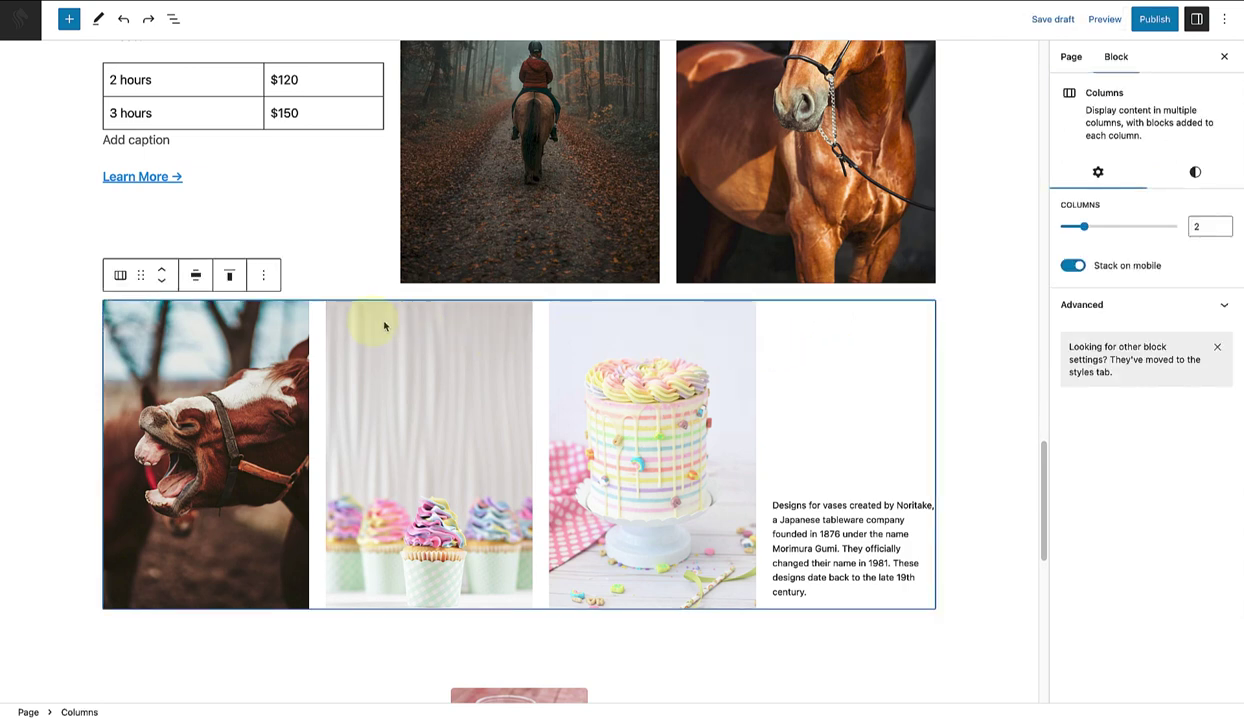
{"action": "left_click", "coordinate": [196, 274]}
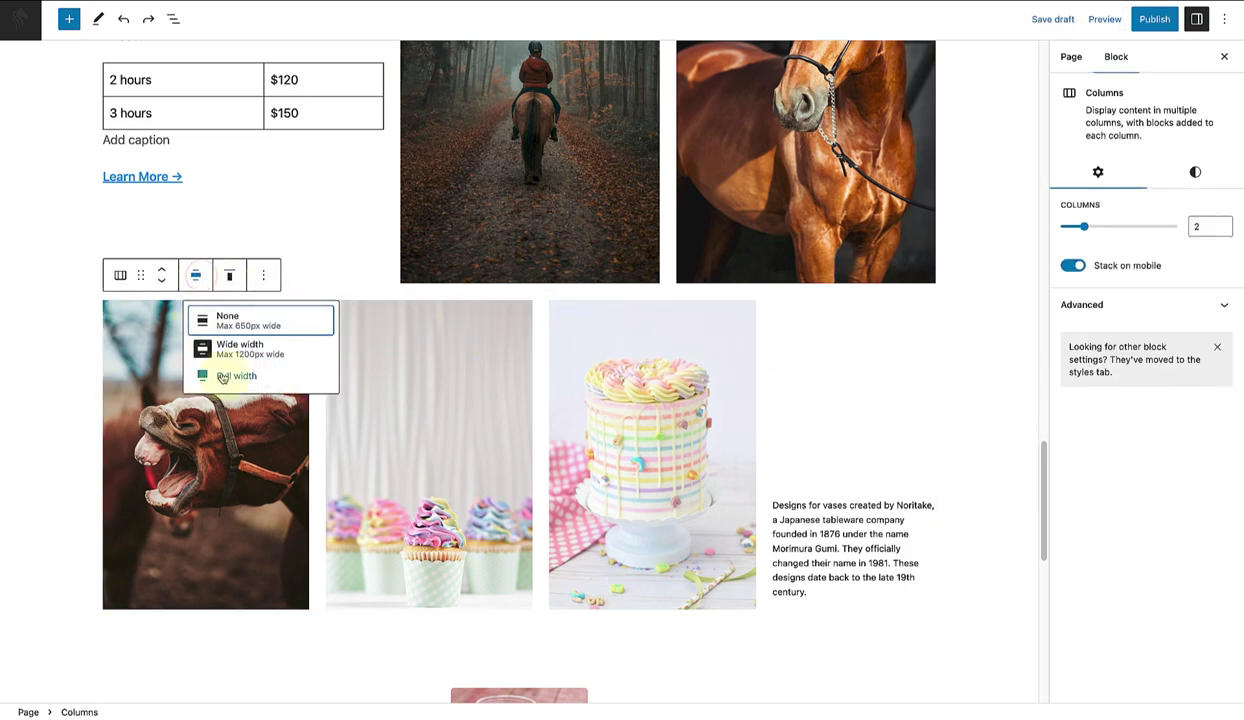
{"action": "left_click", "coordinate": [222, 376]}
{"action": "scroll", "coordinate": [226, 380], "scroll_direction": "down", "scroll_amount": 2}
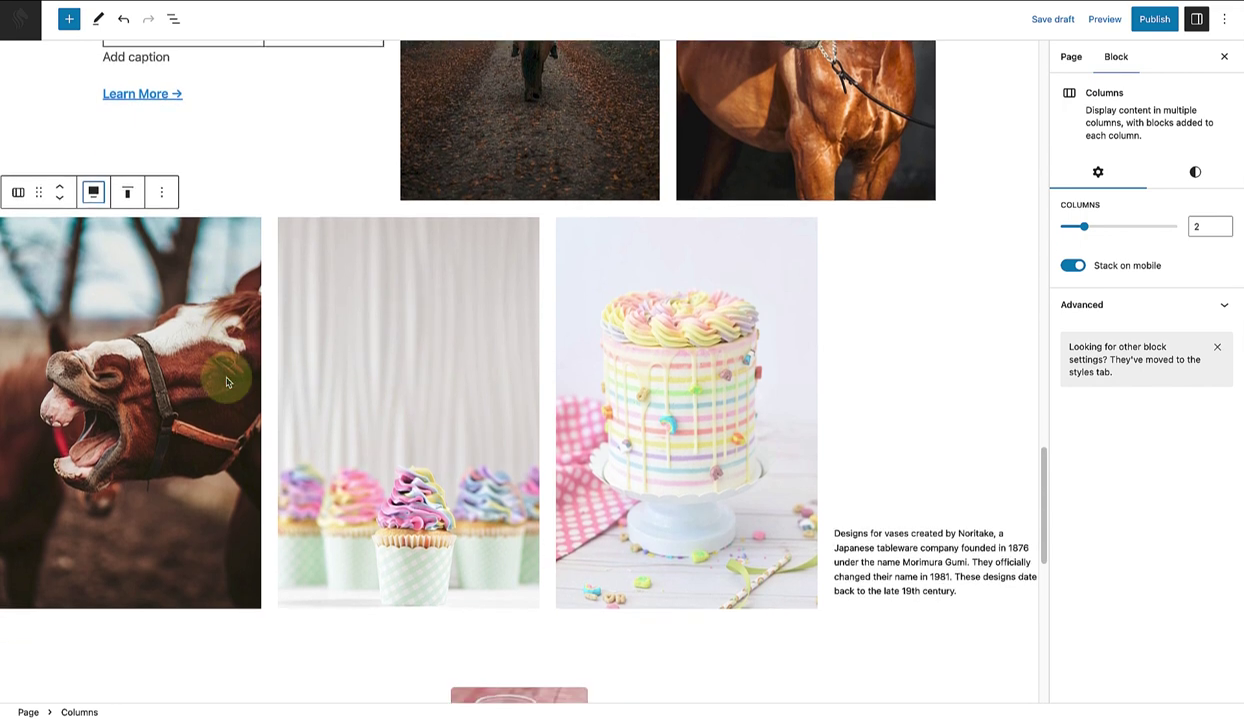
{"action": "left_click", "coordinate": [1196, 173]}
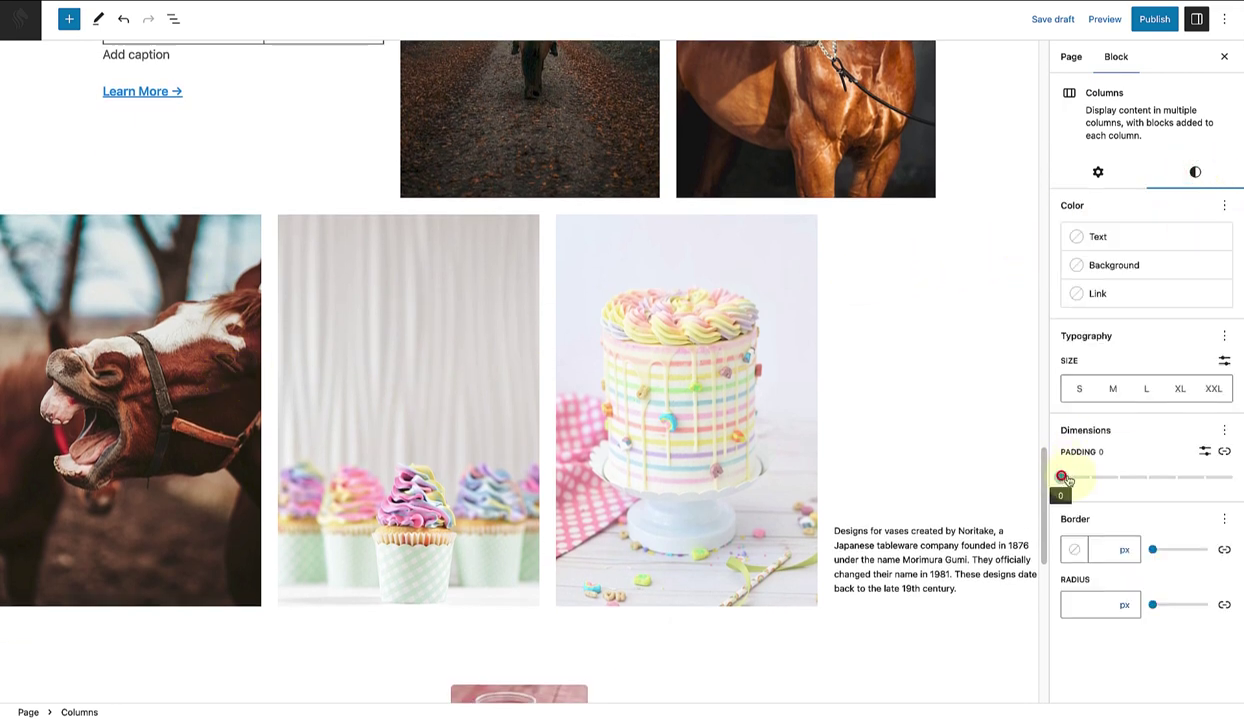
{"action": "left_click_drag", "start_coordinate": [1063, 478], "coordinate": [1175, 478]}
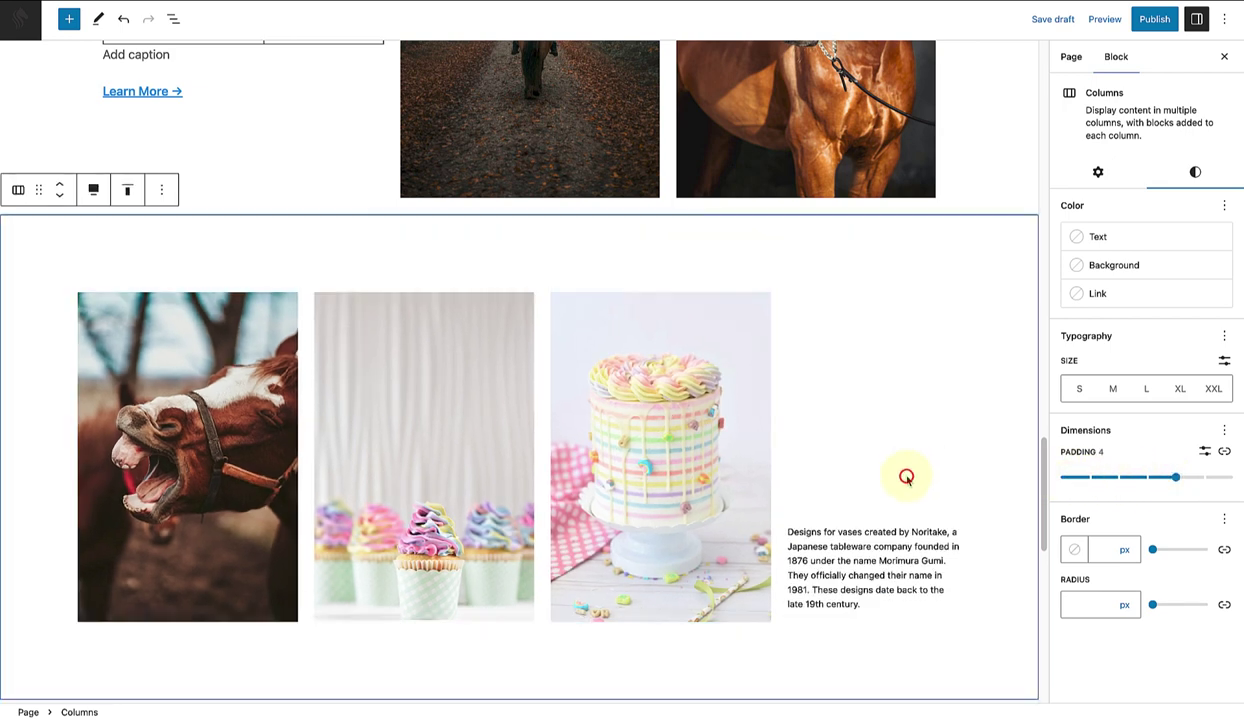
- Replace the Noritake vase paragraph with a "Birthday parties" H2 heading, a lorem ipsum description and an "EXPLORE" button
{"action": "left_click_drag", "start_coordinate": [879, 605], "coordinate": [787, 531]}
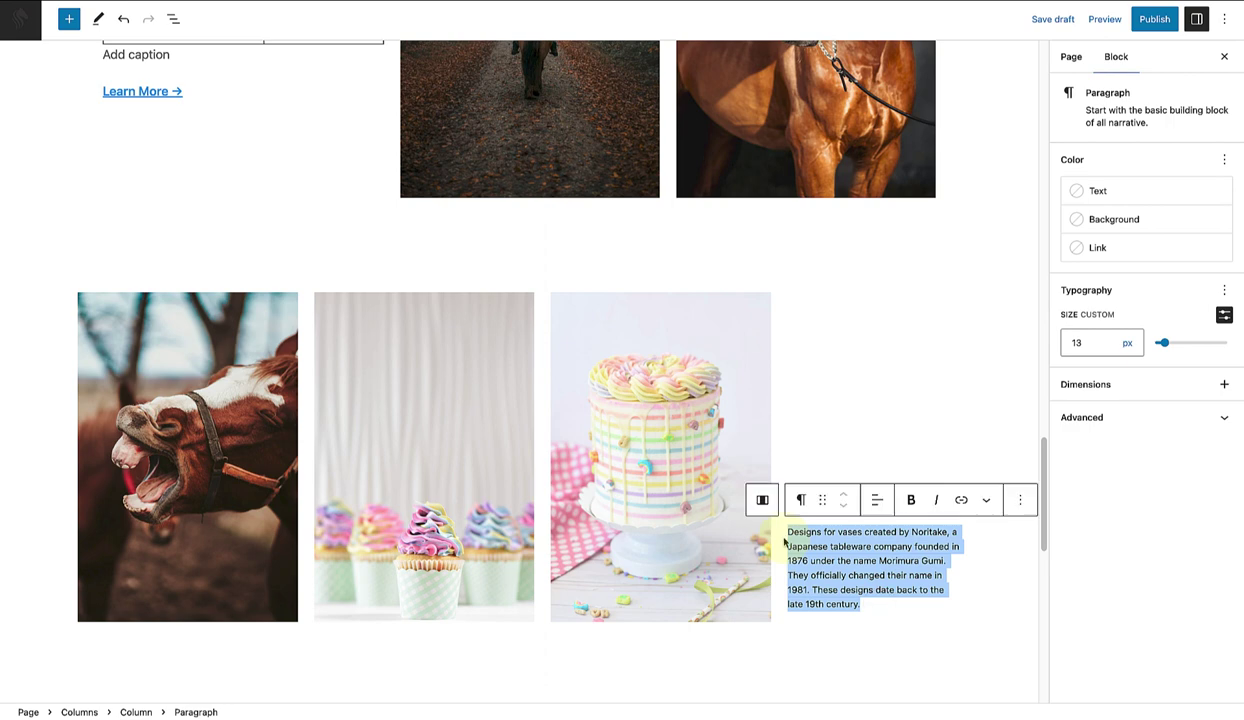
{"action": "key", "text": "BackSpace"}
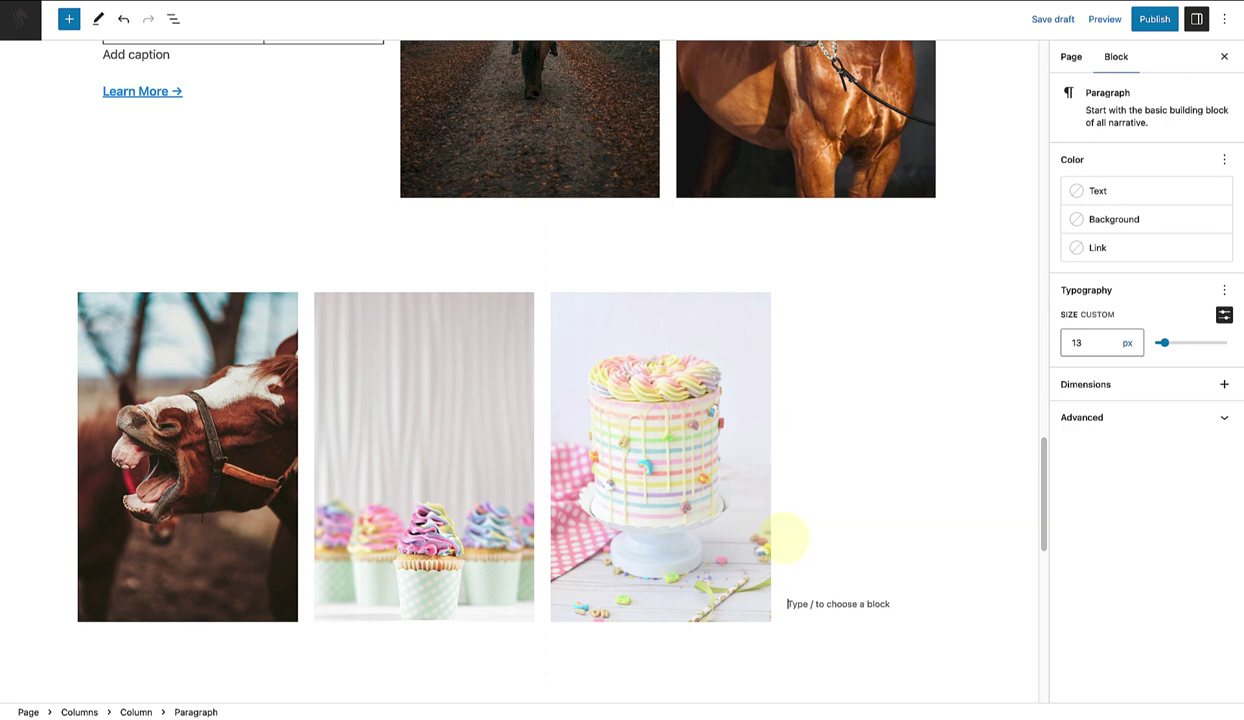
{"action": "type", "text": "Birthday parties Lorem ipsum dolor sit amet, consectetur adipisicing elit, sed do eiusmod tempor incididunt ut labore et dolore magna aliqua. EXPLORE"}
{"action": "left_click", "coordinate": [907, 420]}
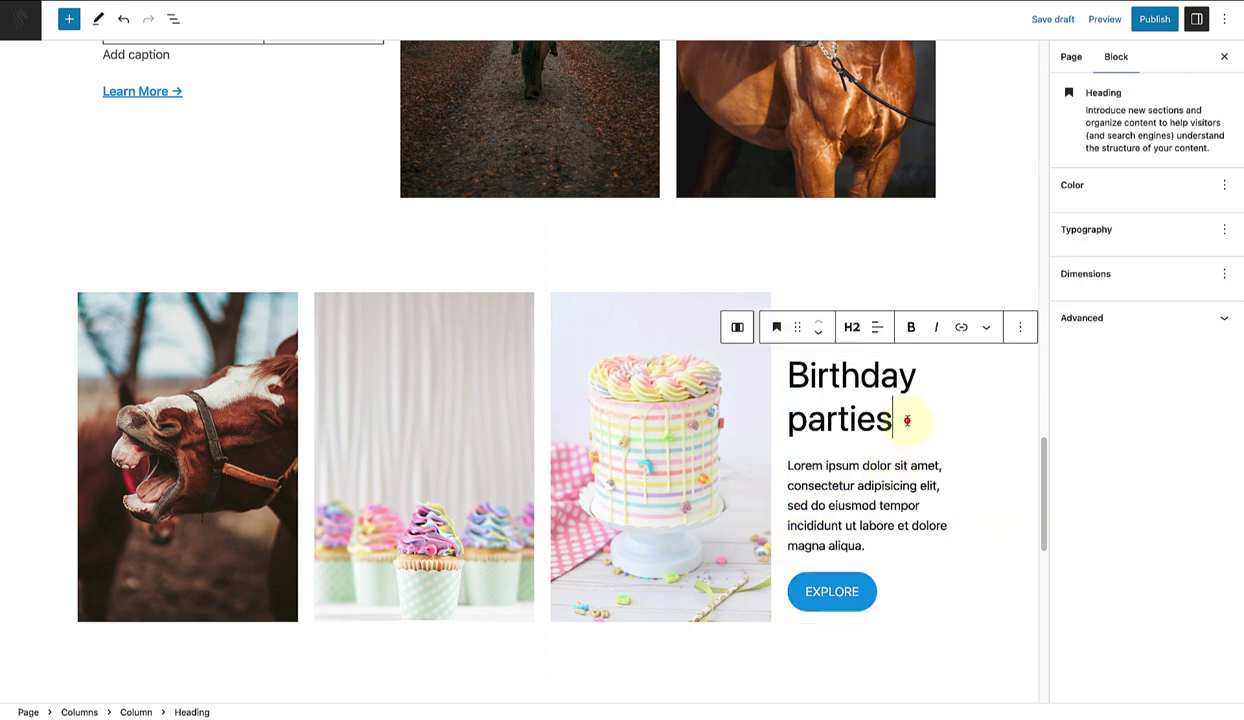
{"action": "left_click", "coordinate": [900, 483]}
{"action": "left_click", "coordinate": [903, 592]}
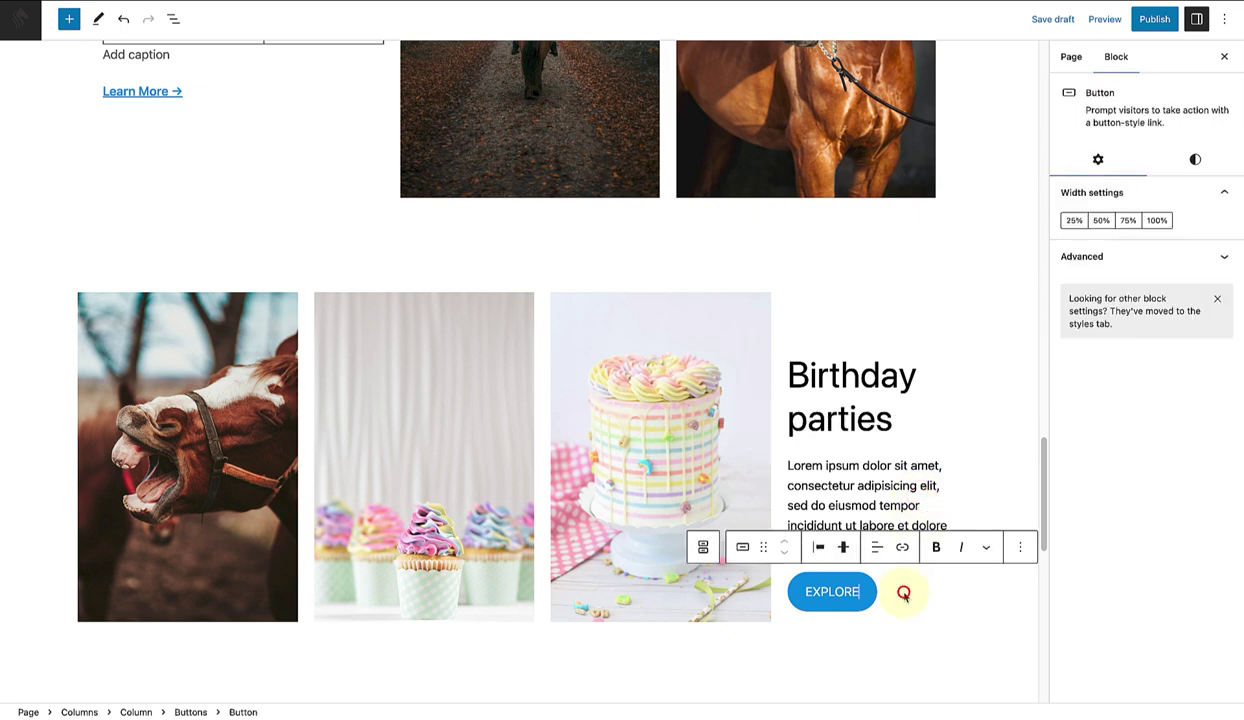
- Give the Birthday parties columns block the theme's light gray background color
{"action": "left_click", "coordinate": [969, 286]}
{"action": "scroll", "coordinate": [966, 286], "scroll_direction": "down", "scroll_amount": 2}
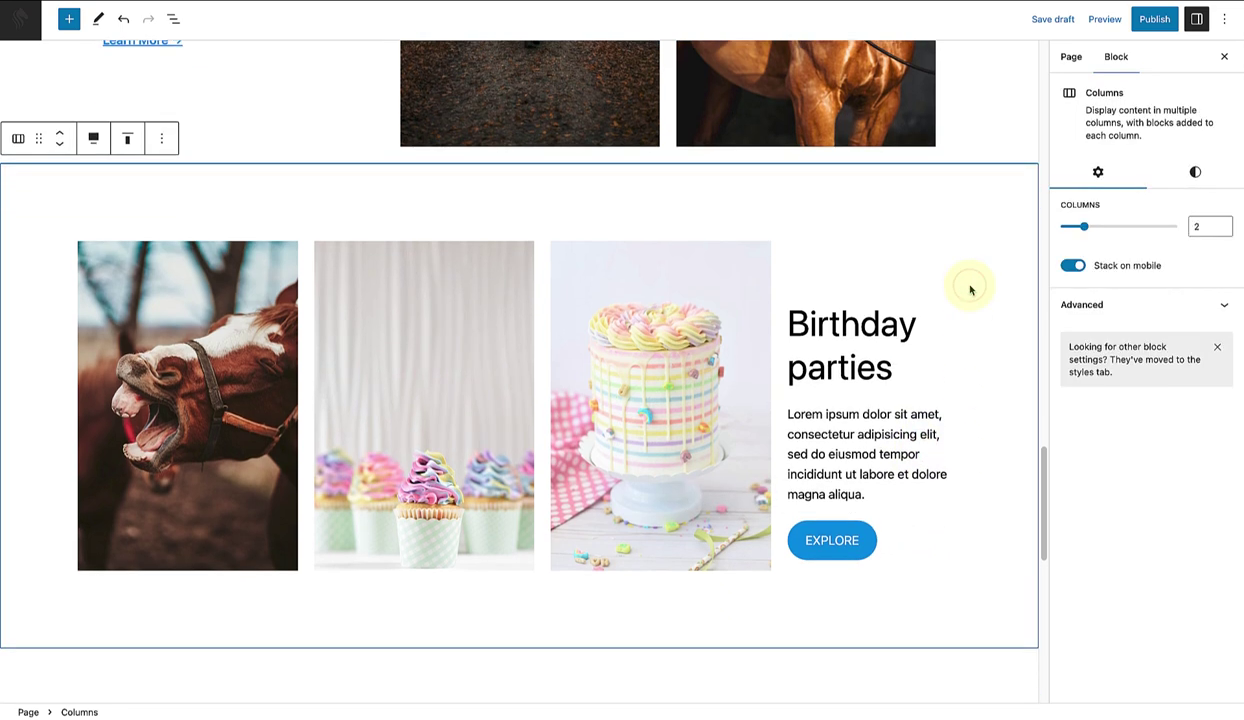
{"action": "left_click", "coordinate": [1194, 174]}
{"action": "left_click", "coordinate": [1113, 265]}
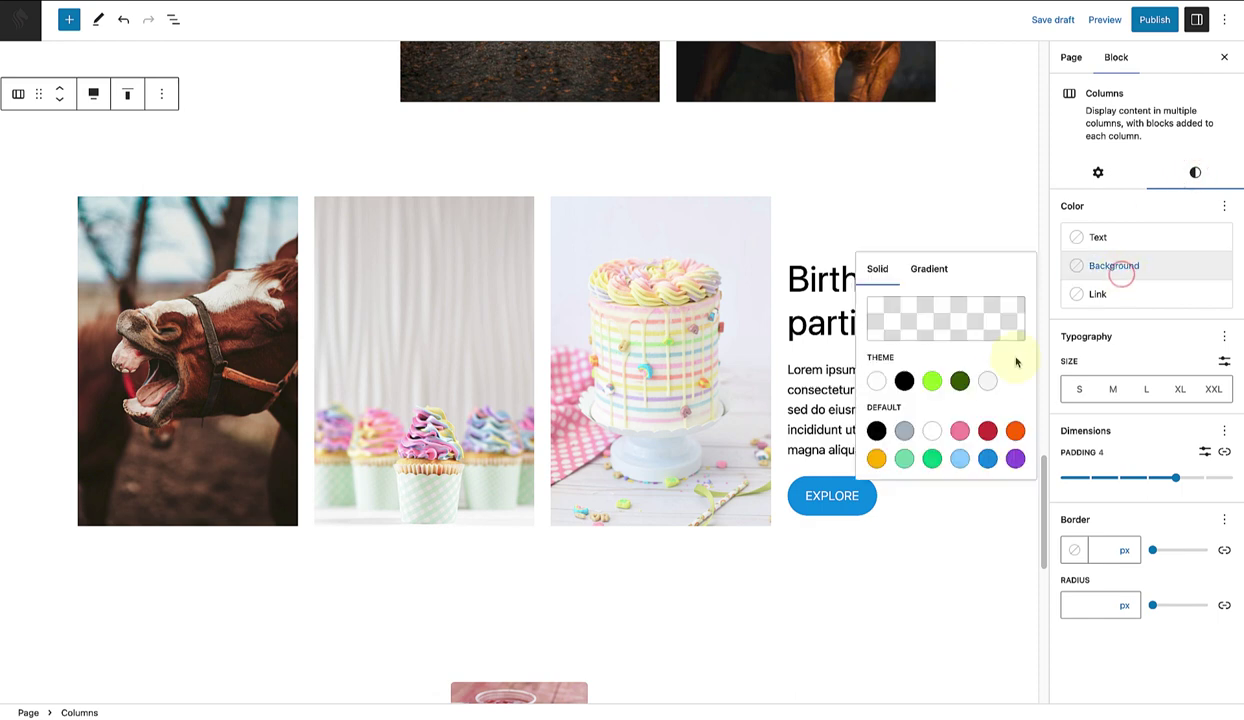
{"action": "left_click", "coordinate": [988, 380]}
{"action": "left_click", "coordinate": [1000, 197]}
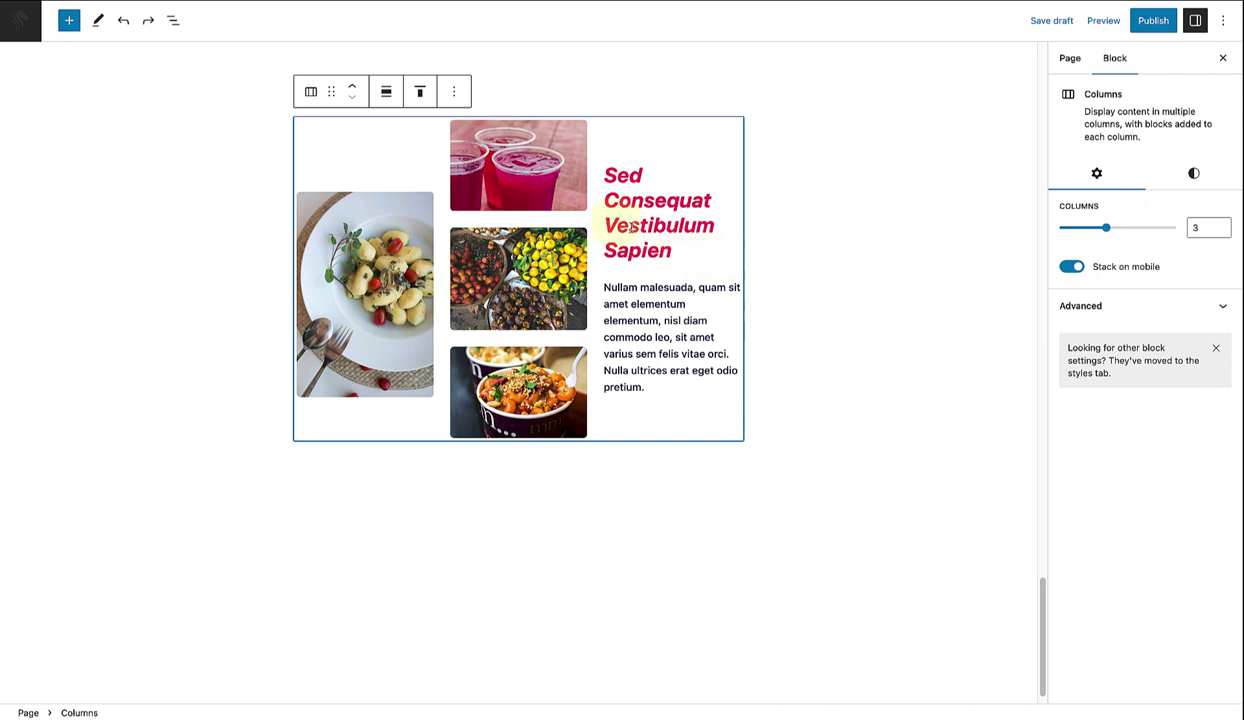
- Set the three-column food image block to wide width
{"action": "left_click", "coordinate": [386, 92]}
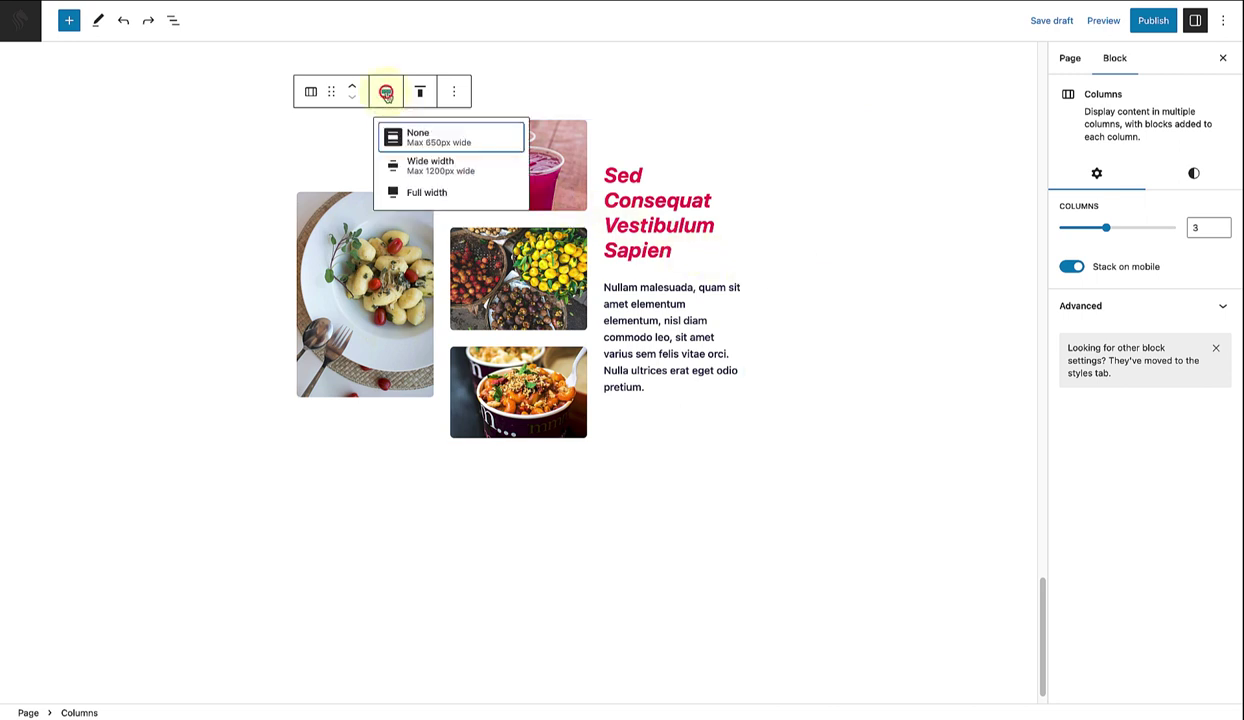
{"action": "left_click", "coordinate": [411, 165]}
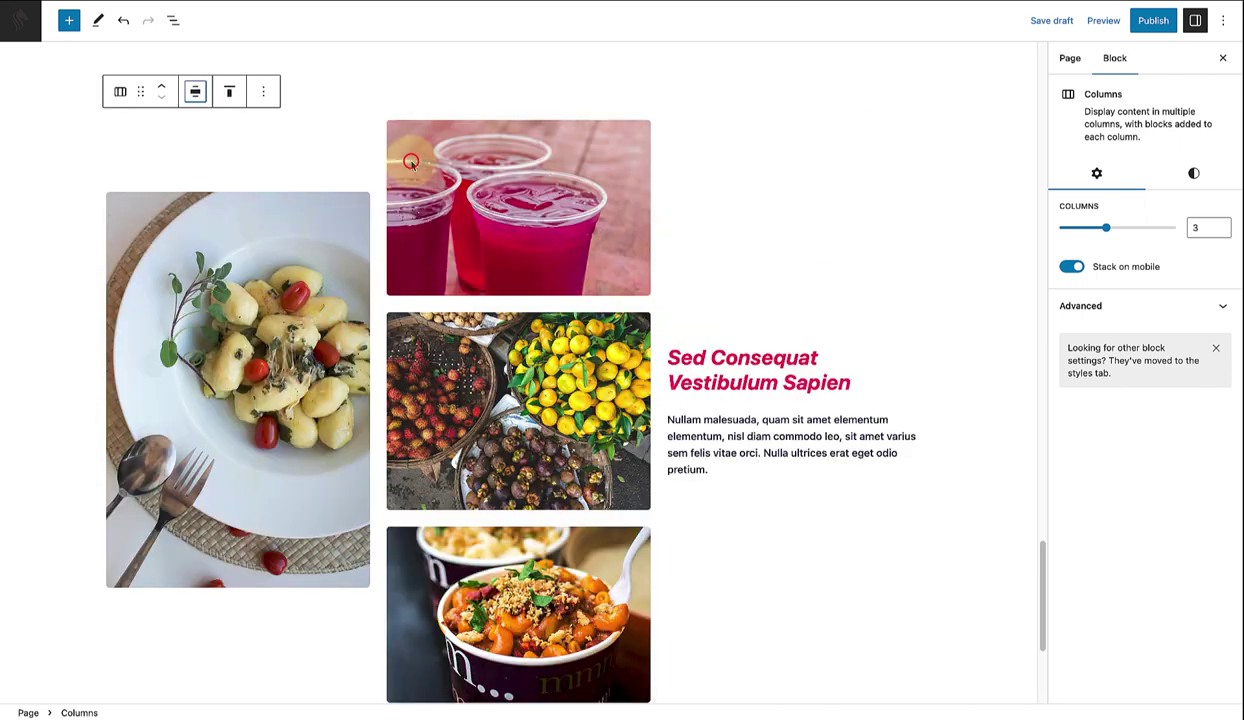
{"action": "scroll", "coordinate": [883, 280], "scroll_direction": "down", "scroll_amount": 1}
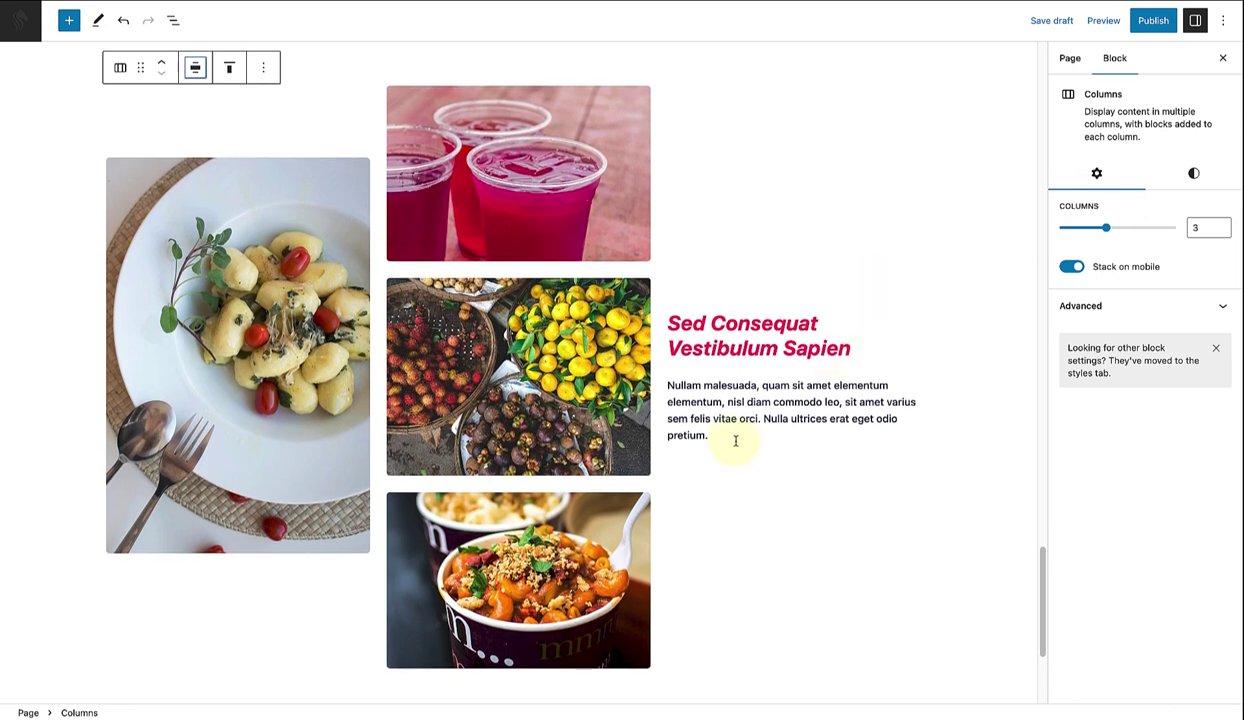
- Replace the "Sed Consequat Vestibulum Sapien" heading and paragraph with a "Holiday programs" heading, two "Nullam malesuada" paragraphs and a "Learn More →" link
{"action": "left_click_drag", "start_coordinate": [735, 441], "coordinate": [670, 325]}
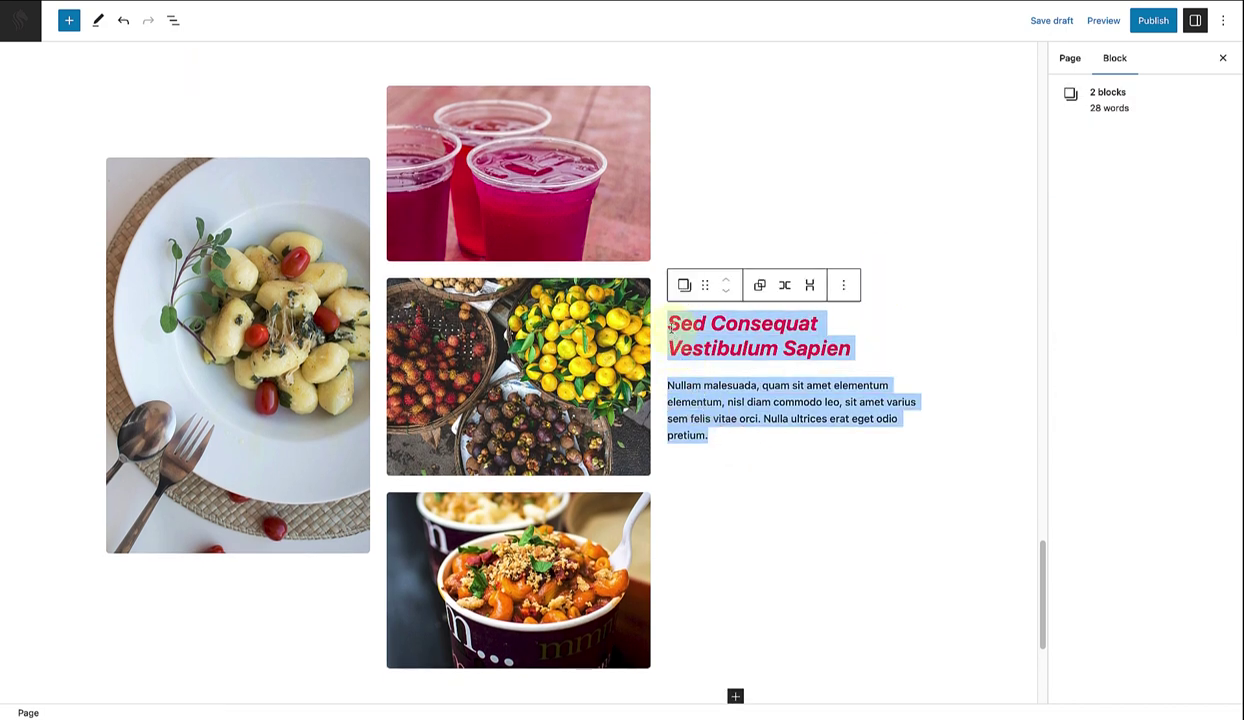
{"action": "key", "text": "BackSpace"}
{"action": "type", "text": "Holiday programs Nullam malesuada, quam sit amet elementum elementum, nisl diam commodo leo, sit amet varius sem felis vitae orci. Nulla ultrices erat eget odio pretium. Nullam malesuada, quam sit amet elementum elementum, nisl diam commodo leo, sit amet varius sem felis vitae orci. Nulla ultrices erat eget odio pretium. Learn More →"}
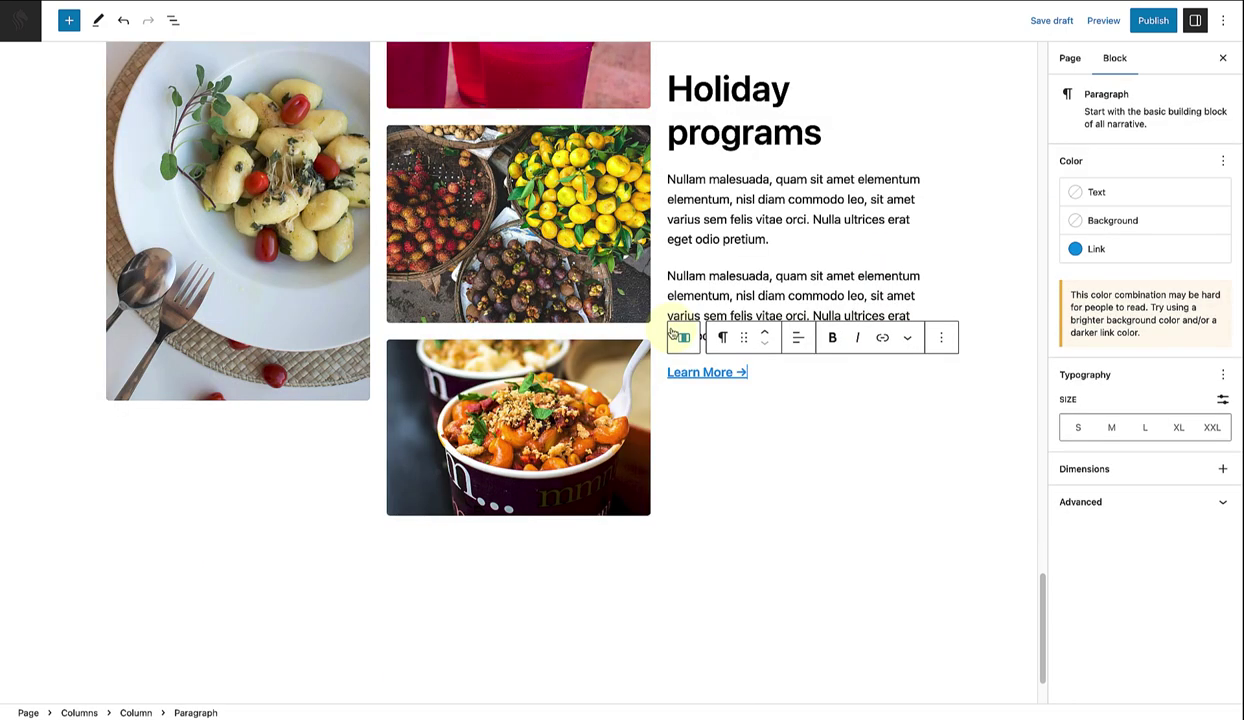
{"action": "scroll", "coordinate": [980, 222], "scroll_direction": "up", "scroll_amount": 3}
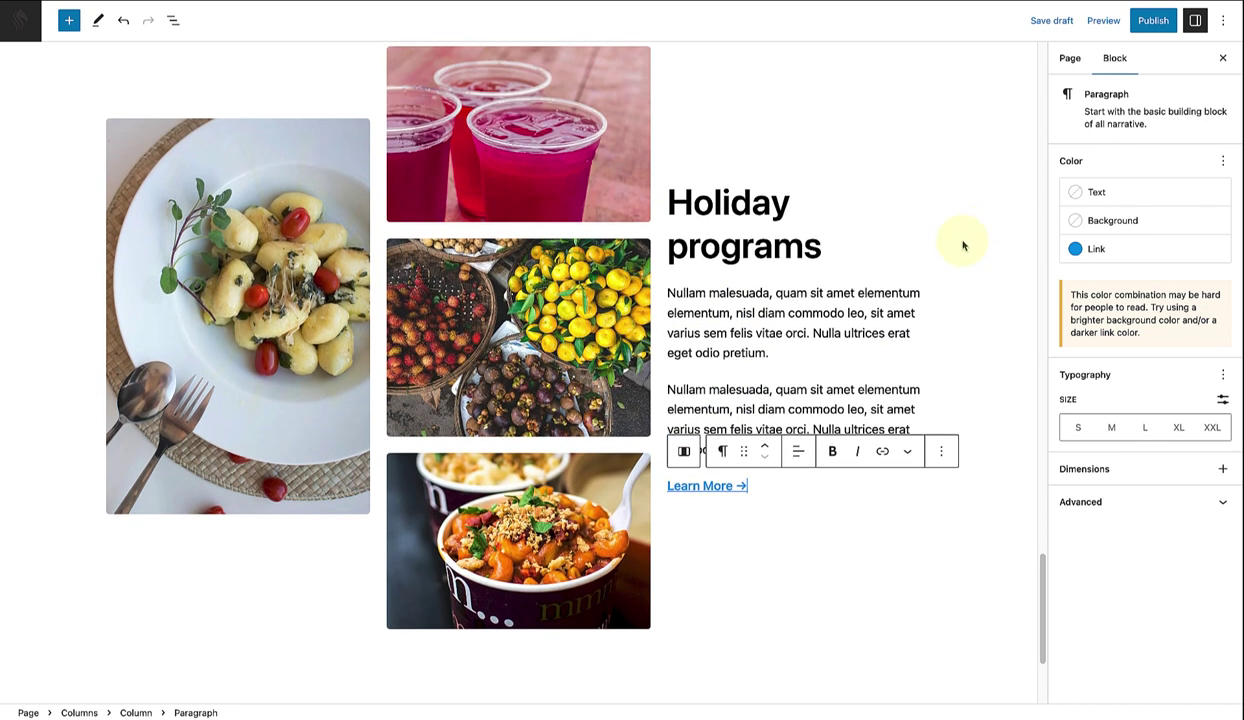
{"action": "left_click", "coordinate": [869, 265]}
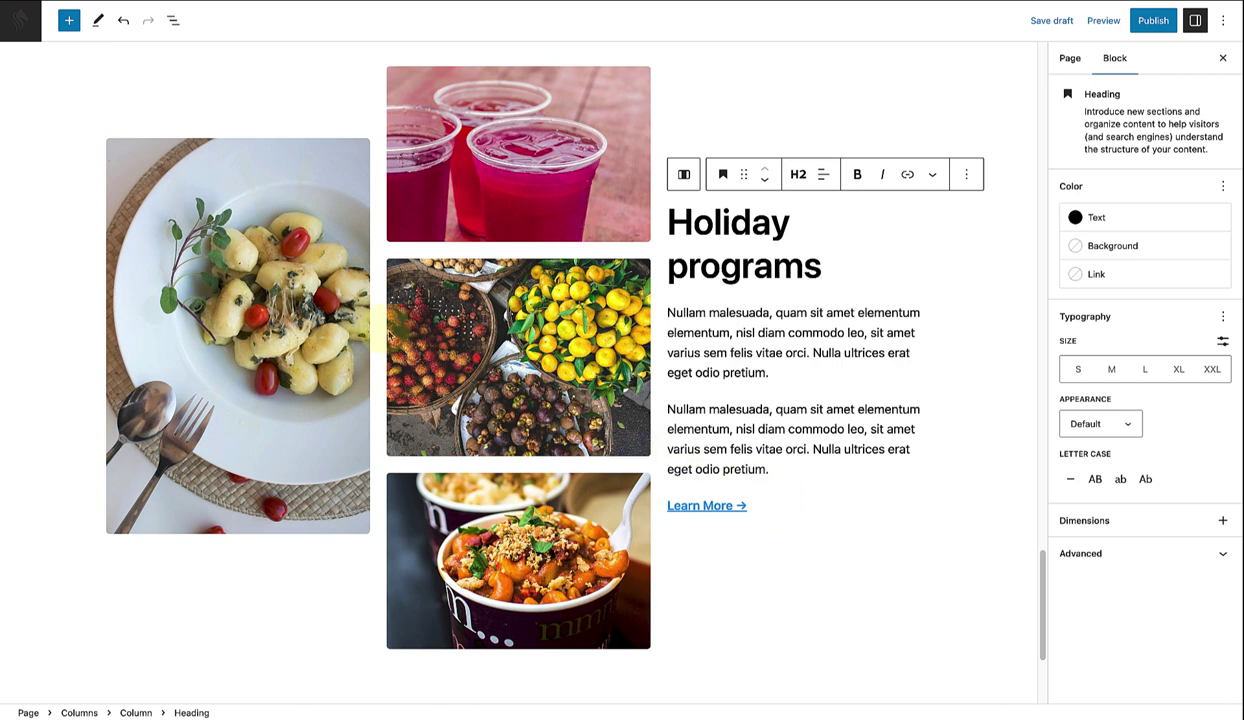
{"action": "left_click", "coordinate": [288, 256]}
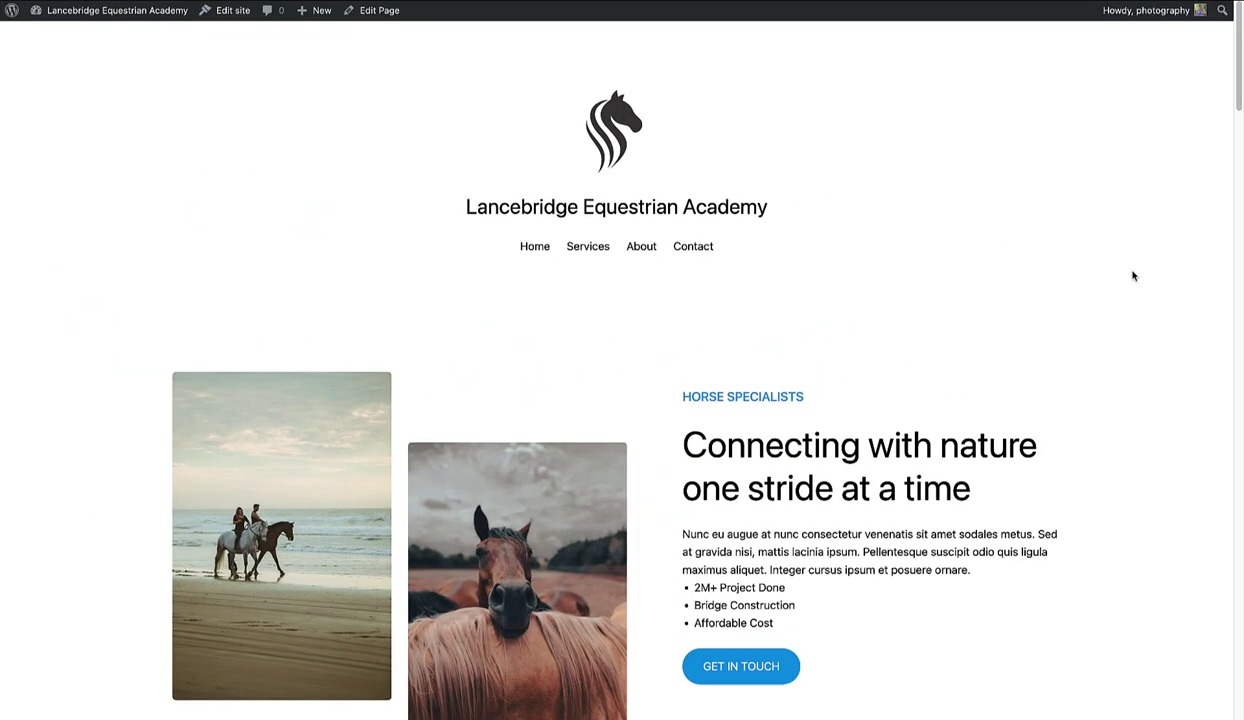
- Review every section of the finished Services page on the live site, from the header down to the footer
{"action": "scroll", "coordinate": [1133, 275], "scroll_direction": "down", "scroll_amount": 1}
{"action": "scroll", "coordinate": [1133, 275], "scroll_direction": "down", "scroll_amount": 3}
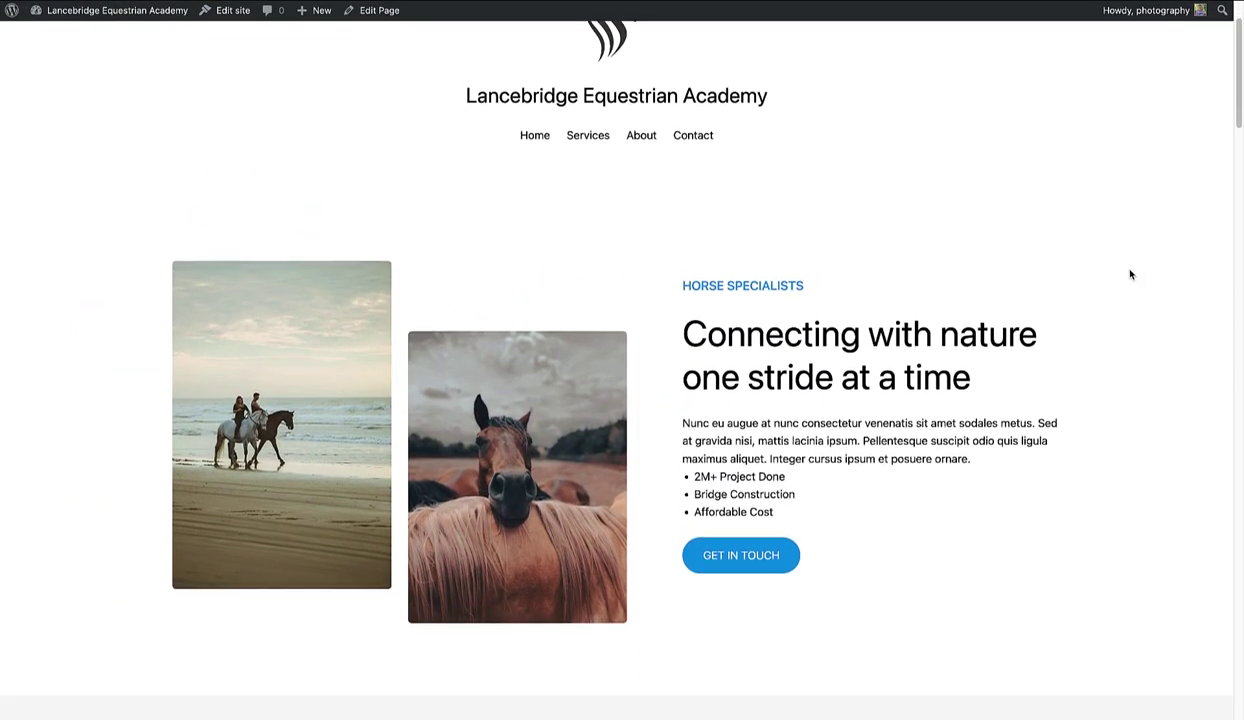
{"action": "scroll", "coordinate": [1131, 274], "scroll_direction": "down", "scroll_amount": 5}
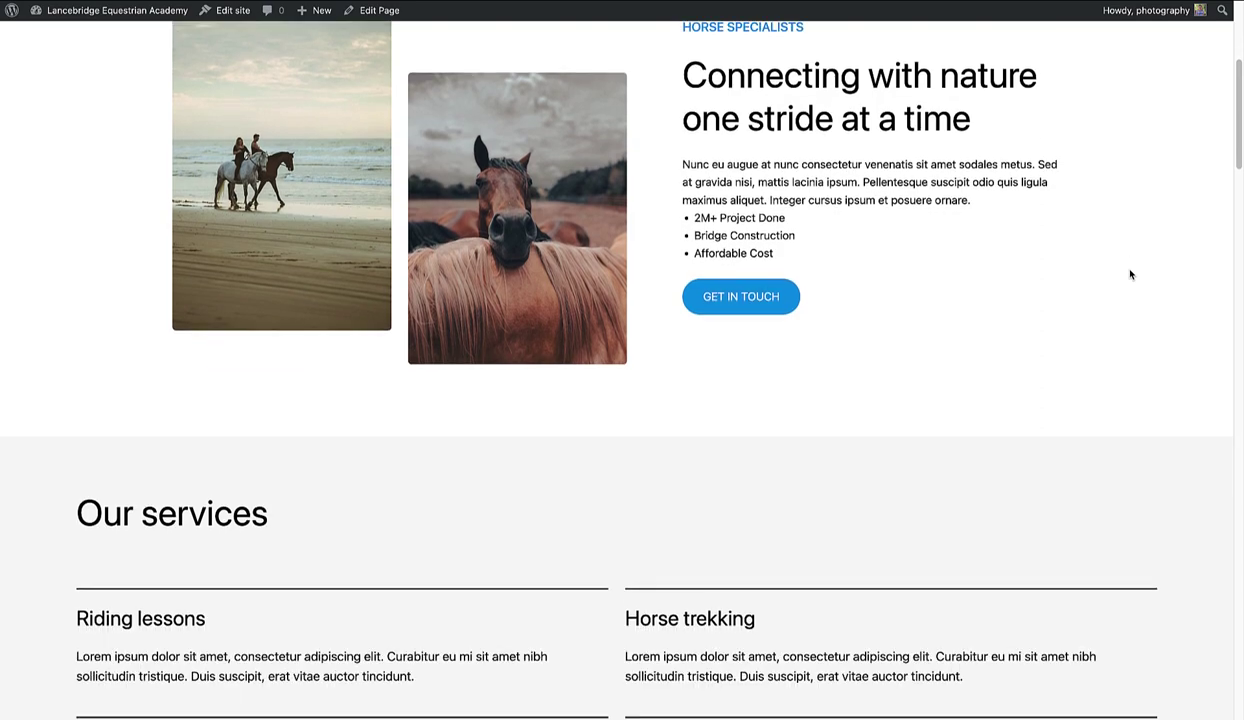
{"action": "scroll", "coordinate": [1131, 275], "scroll_direction": "down", "scroll_amount": 8}
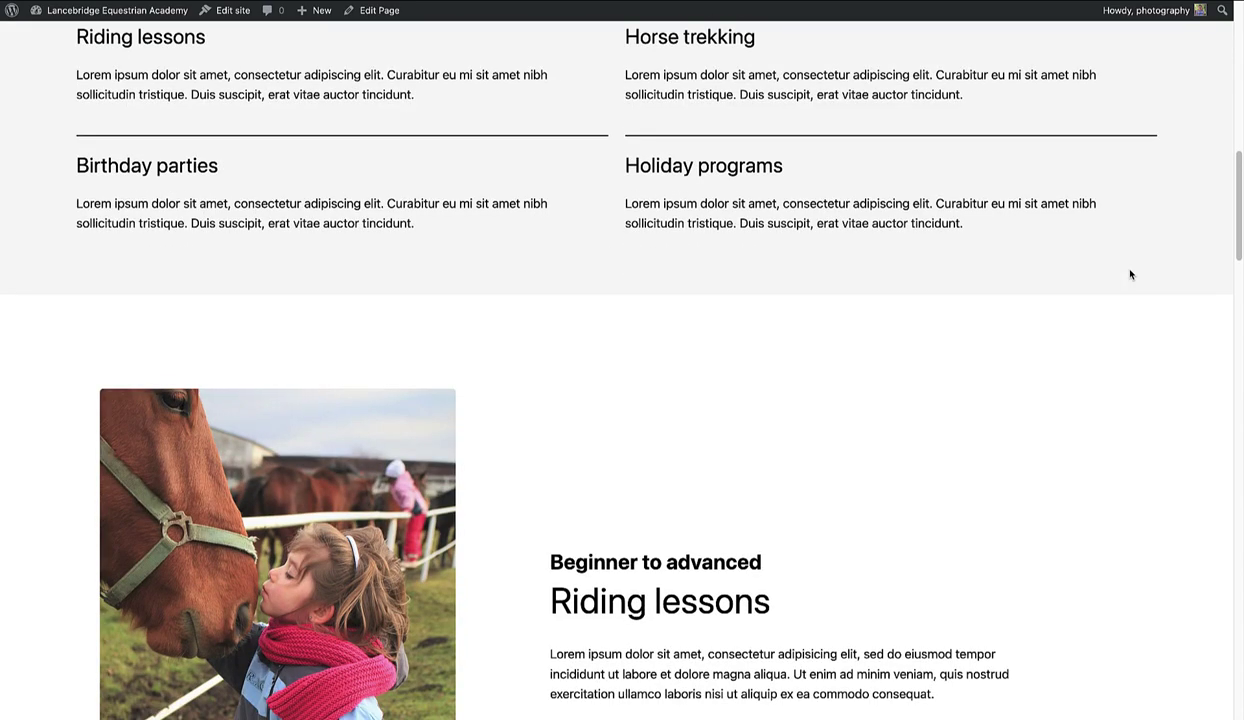
{"action": "scroll", "coordinate": [1131, 275], "scroll_direction": "down", "scroll_amount": 9}
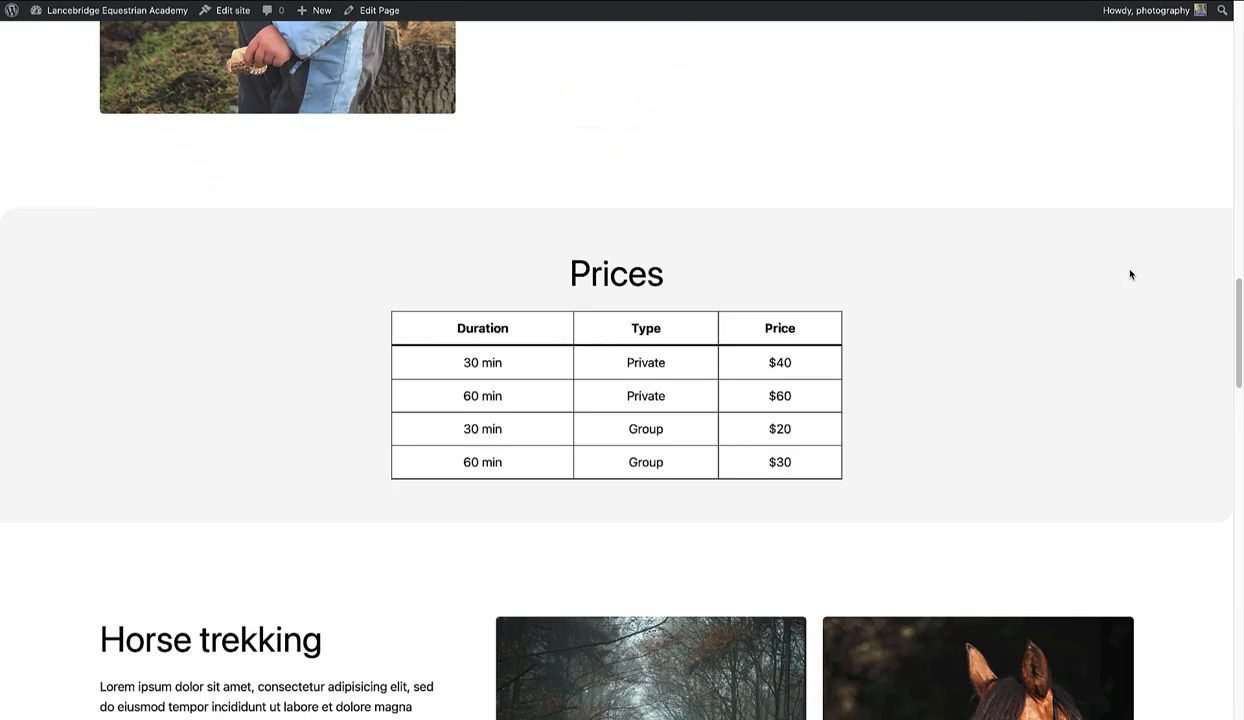
{"action": "scroll", "coordinate": [1130, 274], "scroll_direction": "down", "scroll_amount": 8}
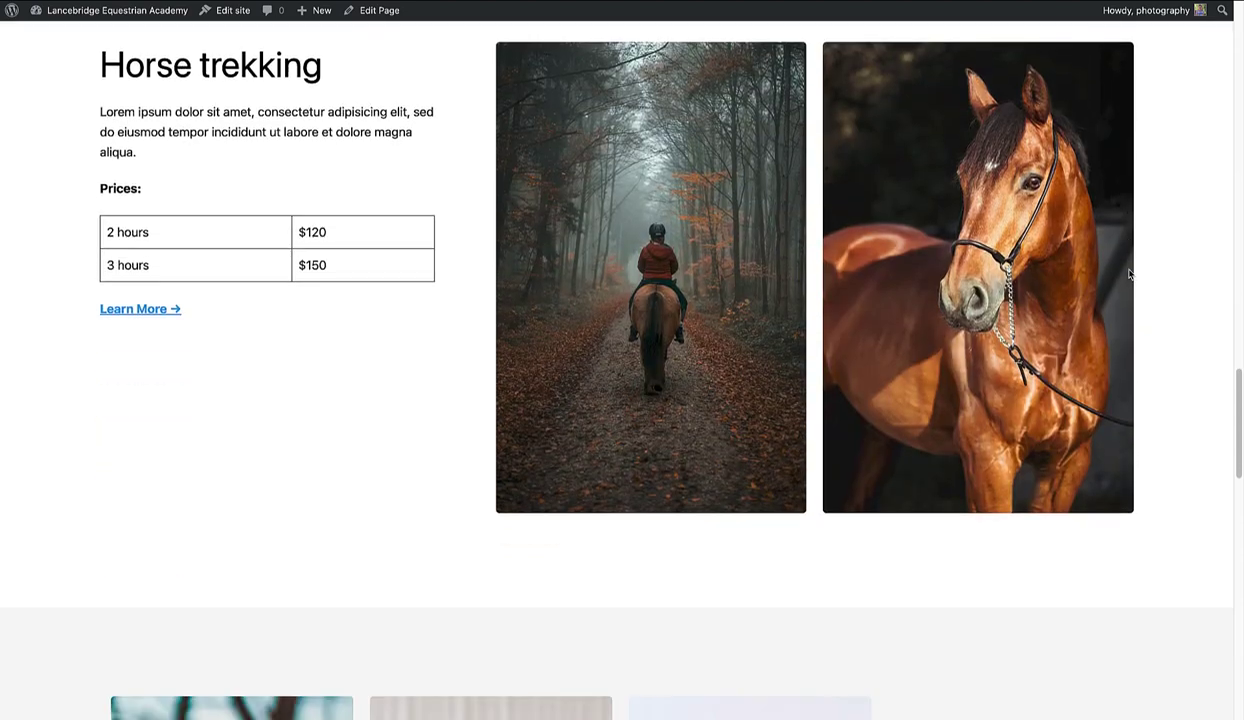
{"action": "scroll", "coordinate": [1130, 274], "scroll_direction": "down", "scroll_amount": 9}
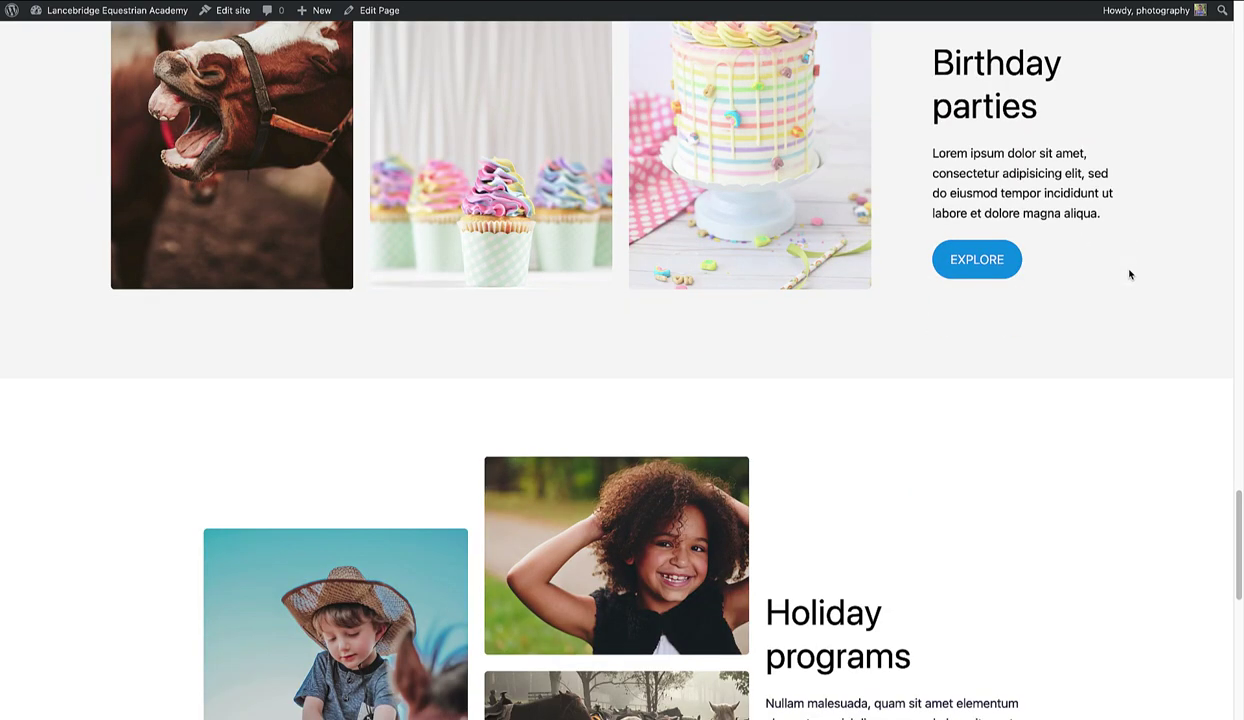
{"action": "scroll", "coordinate": [1130, 274], "scroll_direction": "down", "scroll_amount": 5}
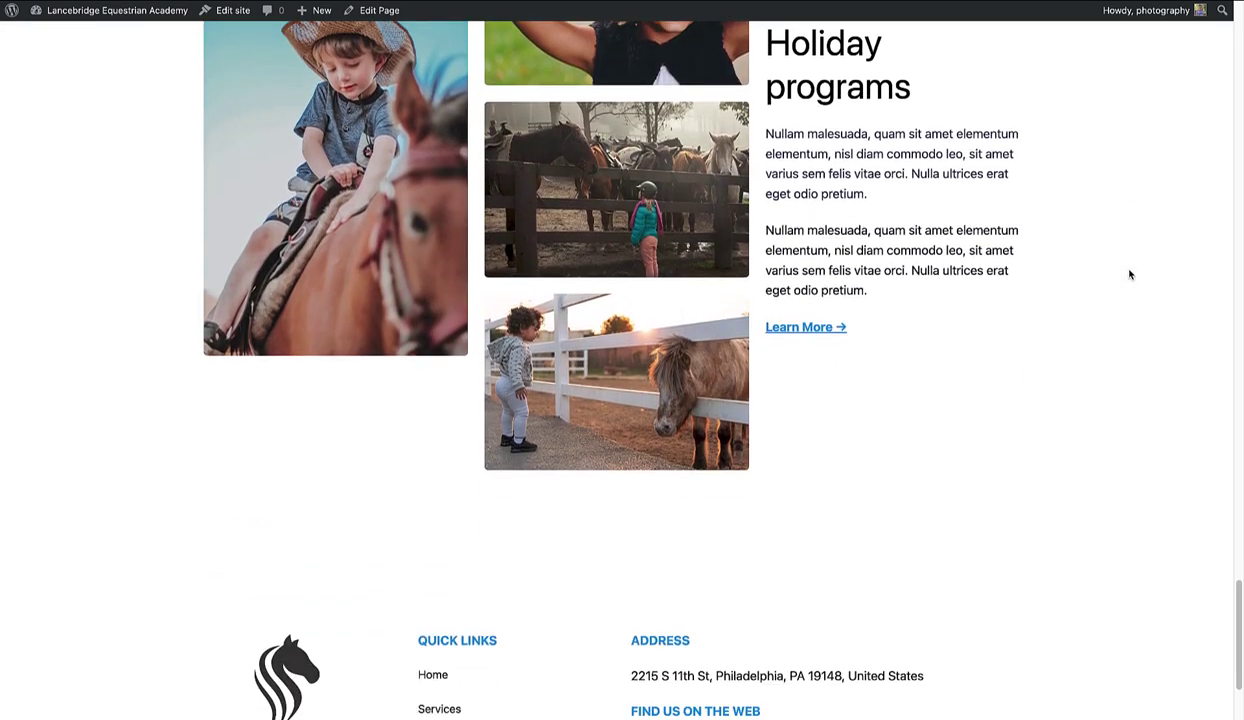